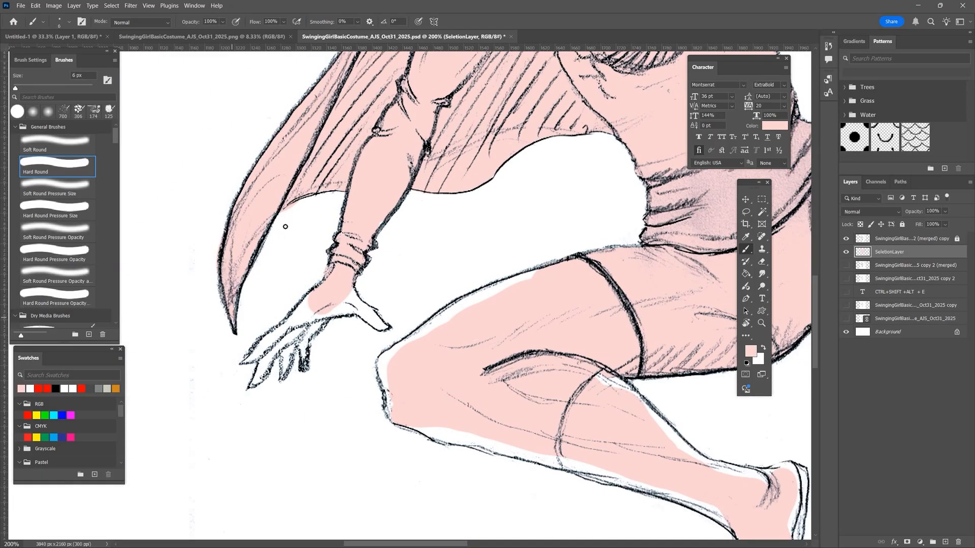
- Fill the remaining white gaps in the outstretched hand and bent leg with pink on the SeletionLayer
key(bracketright)
drag(309, 332, 381, 325)
drag(402, 347, 536, 274)
mouse_move(609, 386)
mouse_down()
mouse_move(399, 286)
mouse_move(490, 357)
mouse_up()
mouse_move(358, 363)
mouse_down()
mouse_move(406, 374)
mouse_move(526, 429)
mouse_up()
drag(599, 457, 386, 373)
drag(380, 345, 385, 502)
- Unlock the top merged sketch layer, erase stray marks near the hand, and reselect the SeletionLayer
key(e)
click(912, 238)
click(957, 239)
drag(306, 365, 323, 404)
click(889, 252)
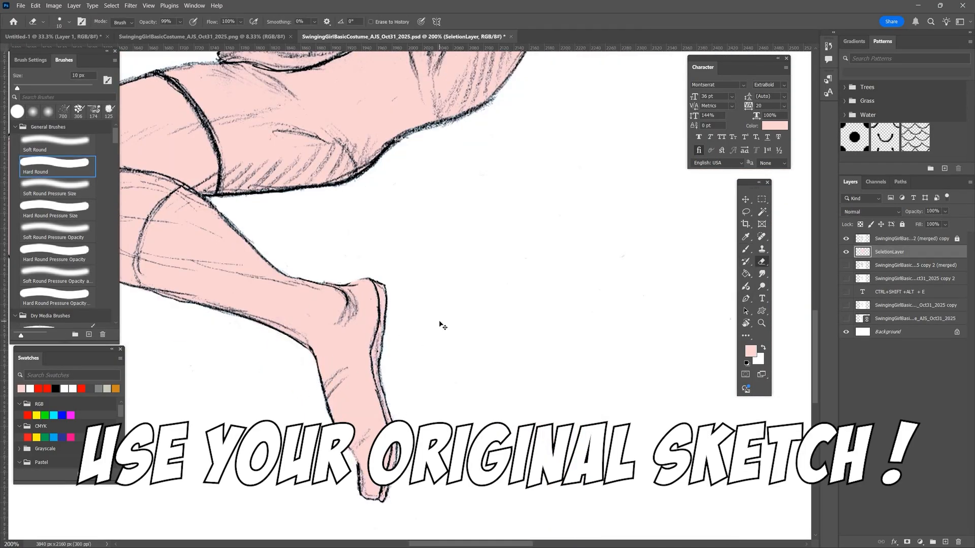
- Add a new layer named Hair and outline the hair and hairline in brown with a hard round brush
click(945, 541)
text(Hair)
click(751, 351)
click(639, 83)
mouse_move(385, 365)
mouse_down()
mouse_move(439, 375)
mouse_move(581, 170)
mouse_up()
drag(640, 151, 620, 124)
drag(609, 127, 577, 315)
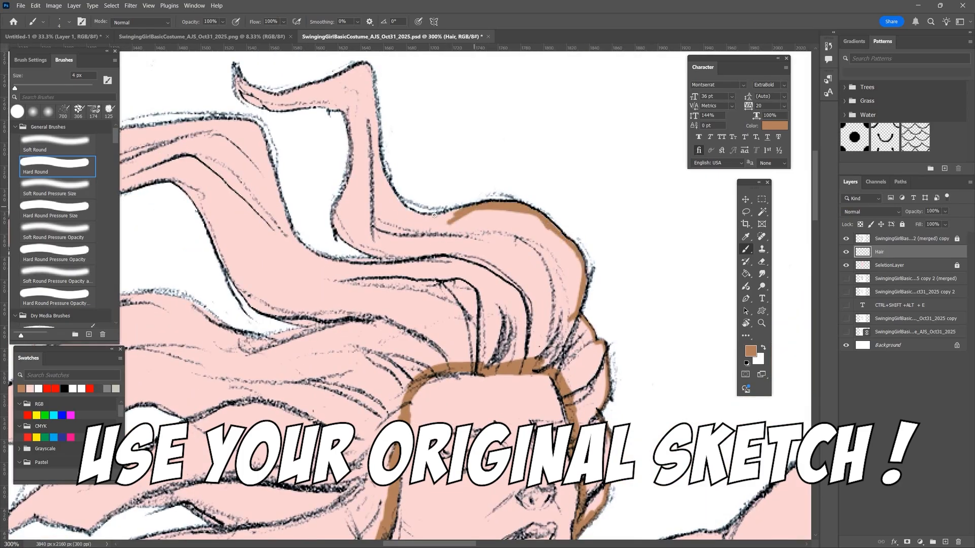
- Add a new layer named Suit above the Hair layer
key(ctrl+minus)
- Shade the cape, suit and legs in dark teal on the Shade1 layer with the Hard Round Pressure Size brush
key(ctrl+minus)
key(ctrl+minus)
click(945, 542)
double_click(879, 252)
text(Suit)
key(Return)
- Paint the costume's torso, shorts, cape, gloves and boots in pinkish red on the Suit layer
click(750, 351)
drag(470, 254, 548, 335)
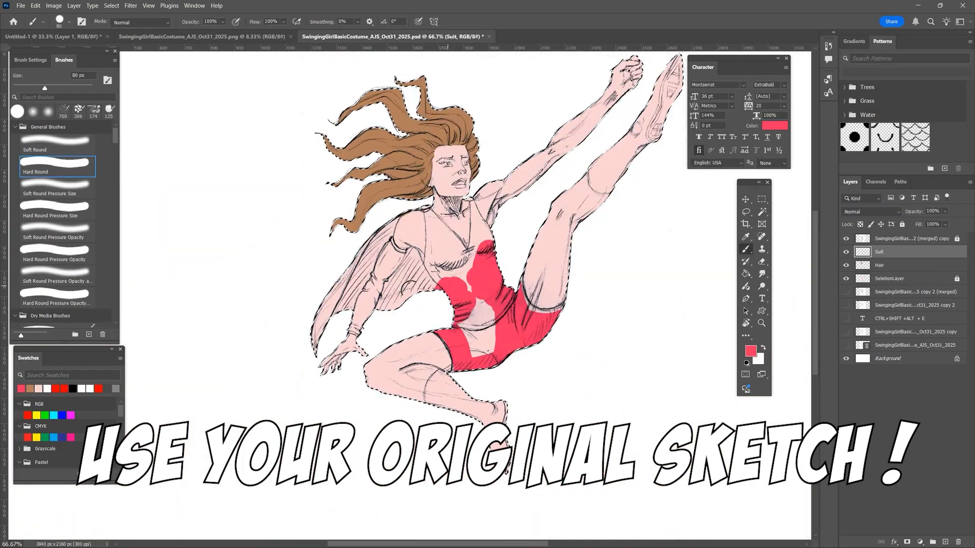
drag(391, 254, 330, 325)
key(ctrl+plus)
key(ctrl+plus)
drag(584, 137, 554, 284)
drag(366, 183, 444, 158)
drag(565, 282, 565, 145)
mouse_move(429, 174)
mouse_down()
mouse_move(432, 333)
mouse_move(554, 287)
mouse_up()
drag(442, 178, 447, 325)
drag(576, 153, 609, 274)
drag(356, 457, 507, 188)
drag(374, 249, 400, 211)
drag(686, 102, 254, 406)
drag(366, 273, 305, 457)
key(ctrl+minus)
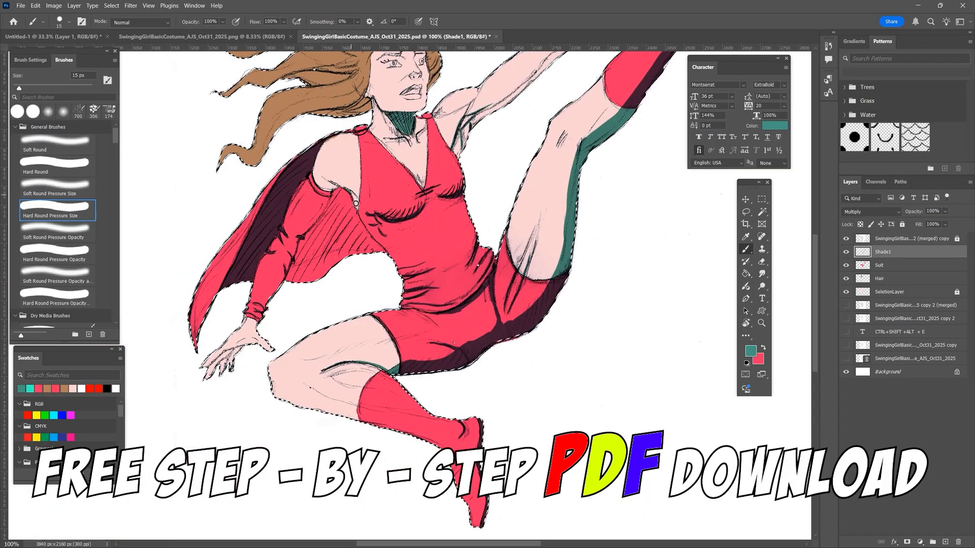
drag(355, 204, 318, 228)
- Paint teal shadows under the raised arm and along its lower edge with the 15 px brush
key(ctrl+minus)
key(ctrl+minus)
key(ctrl+plus)
key(ctrl+plus)
key(ctrl+plus)
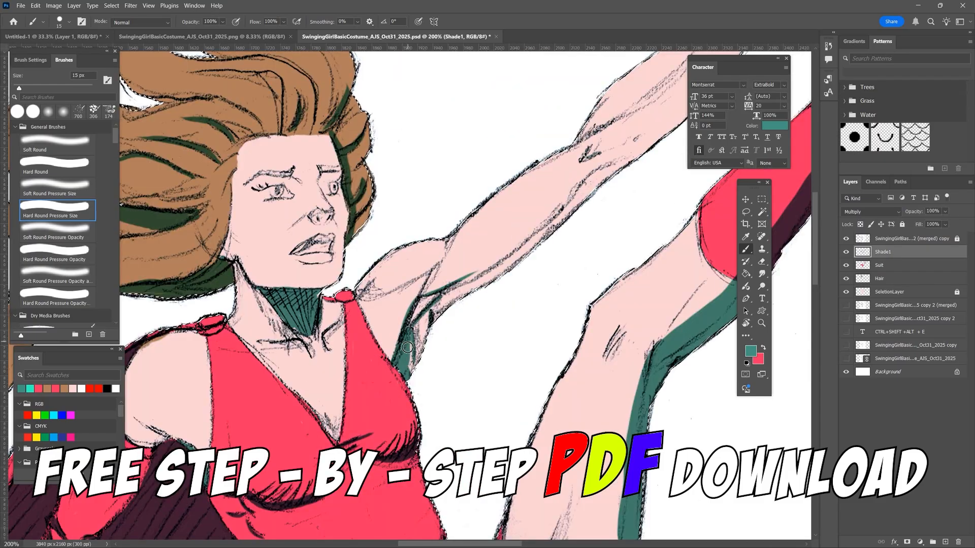
drag(408, 347, 412, 333)
drag(355, 203, 533, 239)
- Lower the Shade1 layer's opacity to 38%
key(ctrl+0)
click(945, 211)
drag(958, 223, 934, 223)
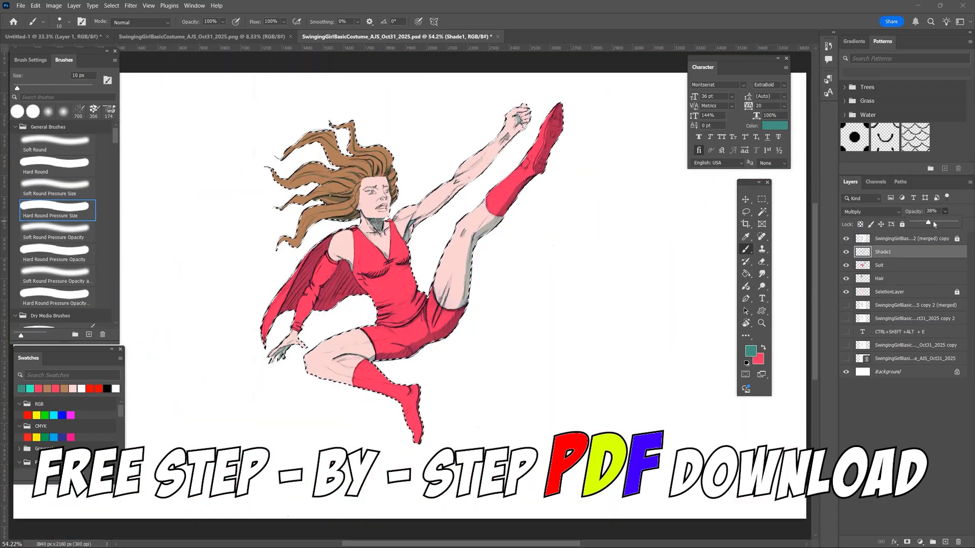
- Add a new layer named Shade2 above Shade1
key(ctrl+plus)
key(ctrl+plus)
click(945, 542)
double_click(883, 252)
text(Shade2)
key(Return)
- Paint secondary shadows on the arms, legs and costume on the Shade2 layer
drag(485, 258, 468, 318)
drag(569, 152, 536, 175)
drag(426, 130, 358, 175)
drag(519, 244, 508, 316)
drag(291, 233, 306, 251)
drag(361, 214, 369, 230)
drag(559, 152, 362, 384)
drag(305, 356, 511, 210)
- Reduce the brush to 8 px and shade the face in dusty pink
key(bracketleft)
key(bracketleft)
key(bracketleft)
drag(329, 218, 376, 164)
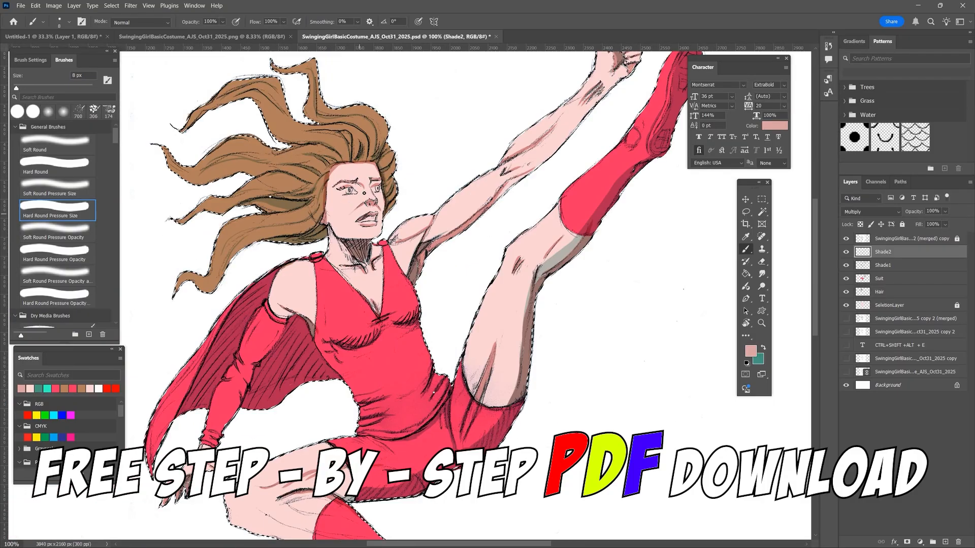
- Add a layer named Details above the sketch and choose a pale bluish white for the facial details
key(ctrl+0)
click(945, 542)
double_click(882, 252)
text(Details)
key(Return)
key(ctrl+plus)
key(ctrl+plus)
key(ctrl+plus)
key(ctrl+plus)
click(750, 352)
key(ctrl+minus)
key(ctrl+minus)
key(ctrl+minus)
key(ctrl+minus)
key(ctrl+minus)
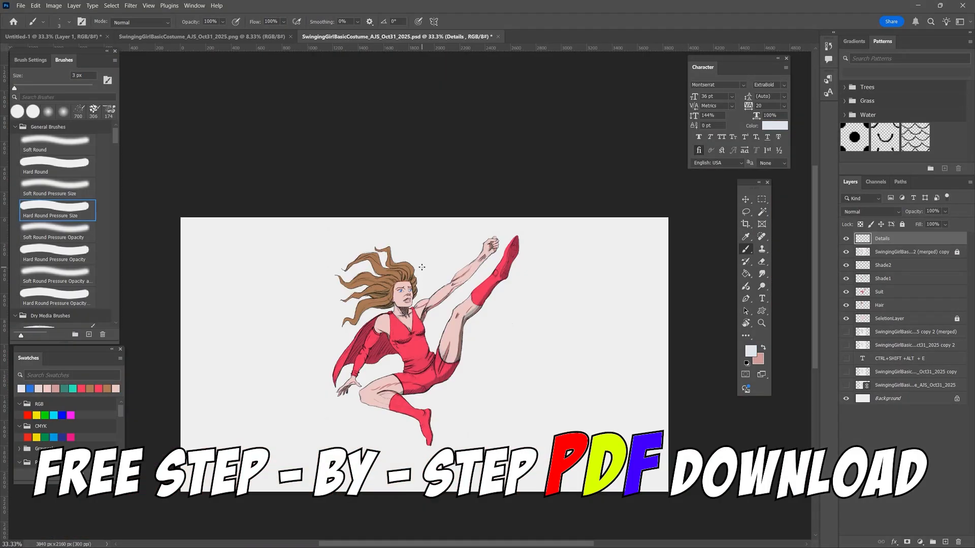
- Move the Hair layer above Suit and add a new layer named HairShadow1 over it
drag(880, 305, 880, 286)
click(945, 542)
double_click(882, 292)
text(HairShadow1)
key(Return)
- Choose a dark reddish brown and paint shadows between the hair strands with the 15 px brush
click(750, 352)
click(639, 80)
key(ctrl+plus)
key(ctrl+plus)
key(ctrl+plus)
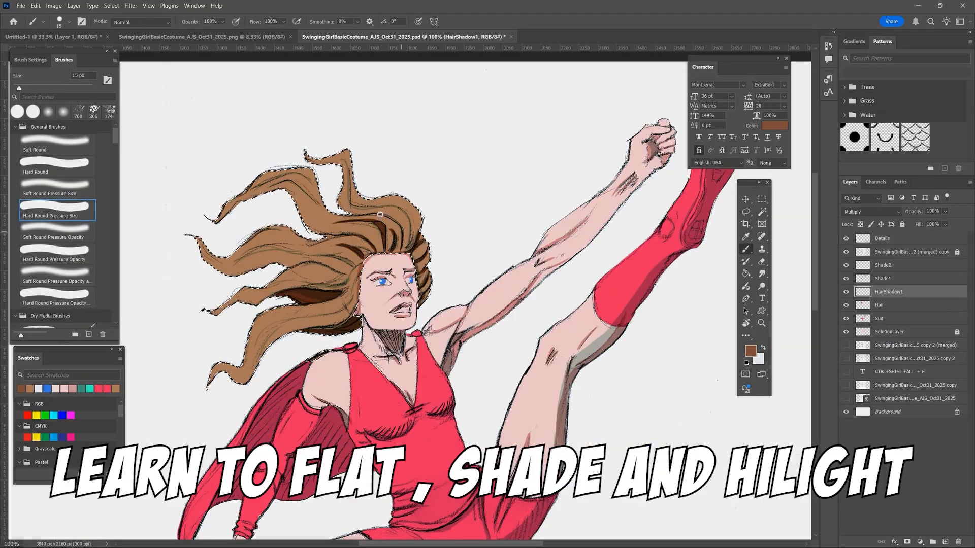
drag(379, 214, 406, 238)
key(ctrl+minus)
key(ctrl+minus)
- Add a layer named HairShadow2, choose the Soft Round Pressure Size brush, and load the Hair layer's shape as a selection
click(945, 542)
double_click(888, 292)
text(HairShadow2)
click(56, 188)
ctrl+click(862, 319)
- Choose a deeper brown, paint soft shadows over the hair strands, and clear the selection
click(751, 352)
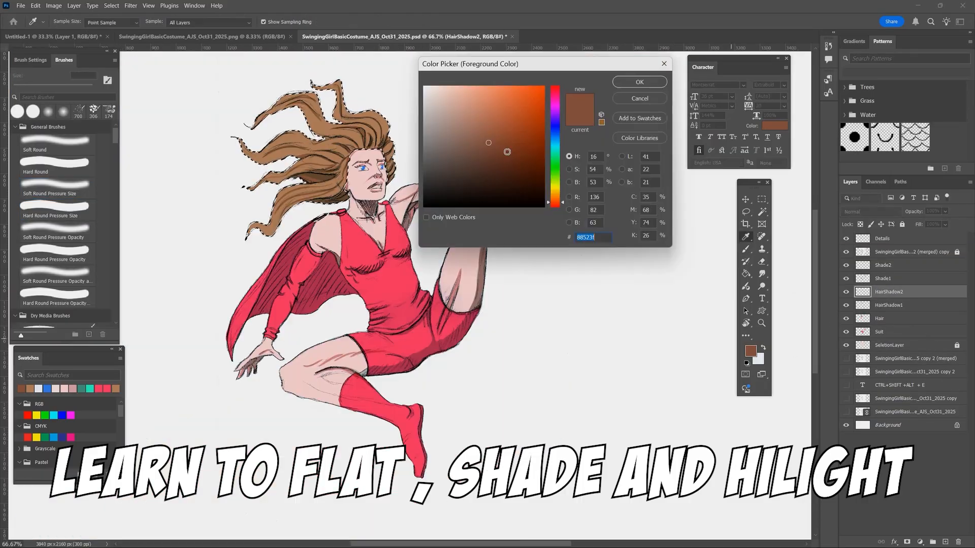
click(506, 152)
click(639, 81)
drag(300, 145, 356, 136)
drag(284, 179, 332, 165)
key(ctrl+d)
key(ctrl+minus)
key(ctrl+minus)
key(ctrl+minus)
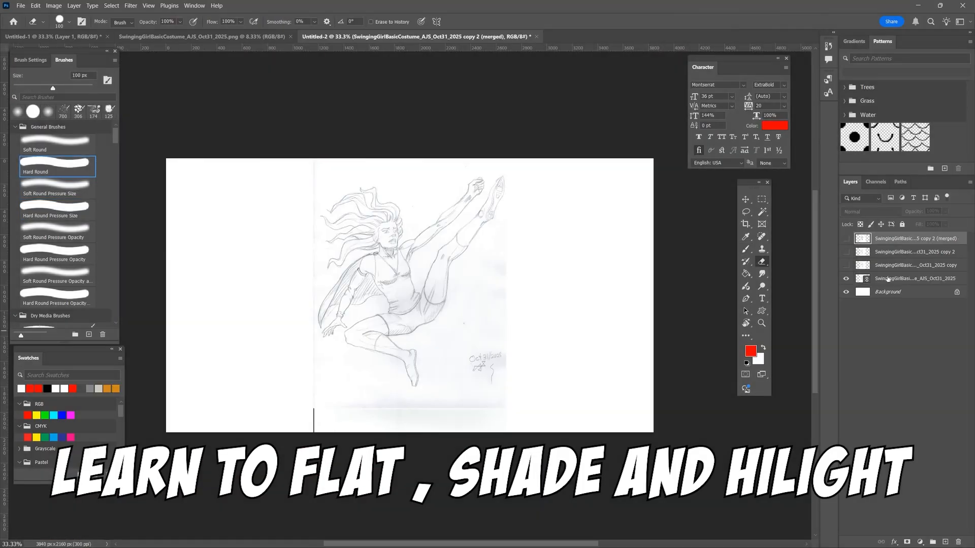
- Show the sketch copy layer and look at the duplicate and rasterize options for the sketch layers
right_click(888, 278)
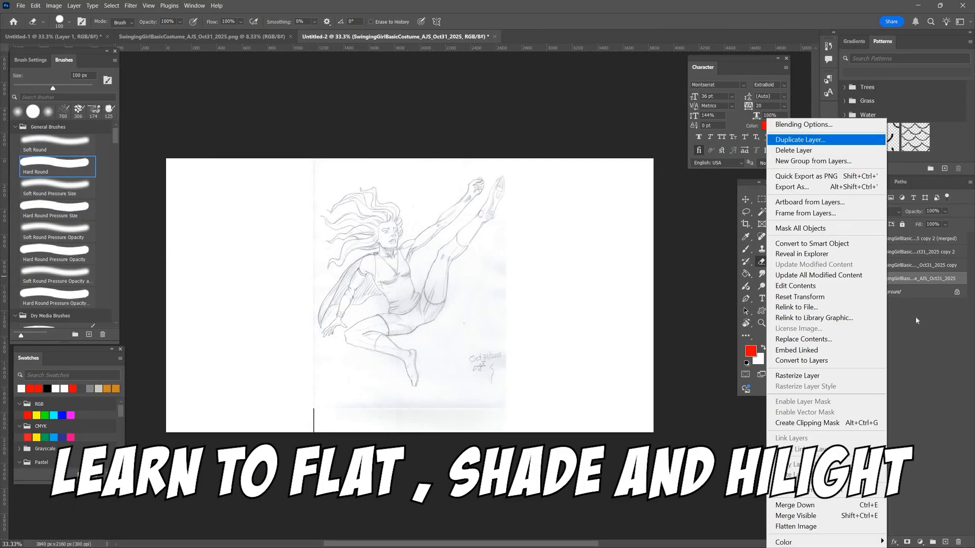
click(917, 321)
click(846, 265)
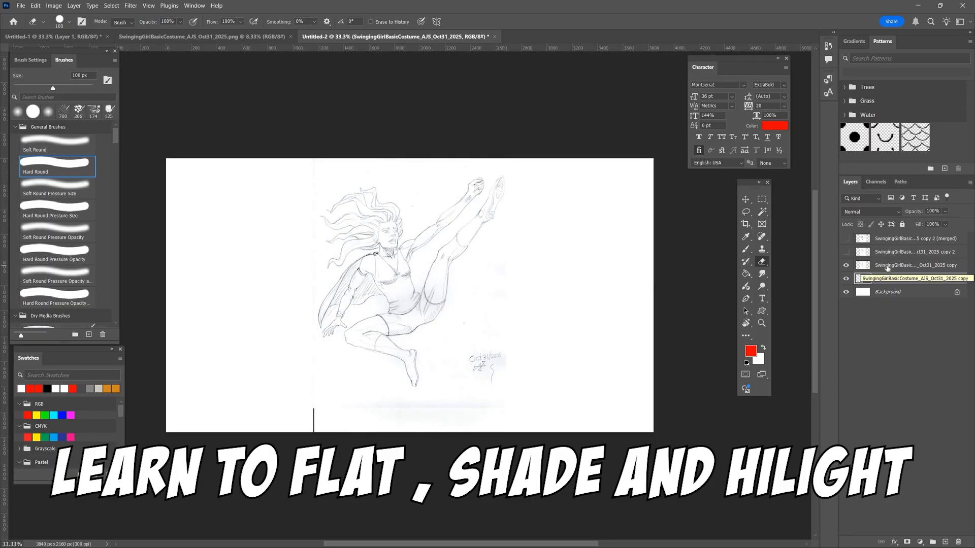
right_click(889, 266)
right_click(901, 278)
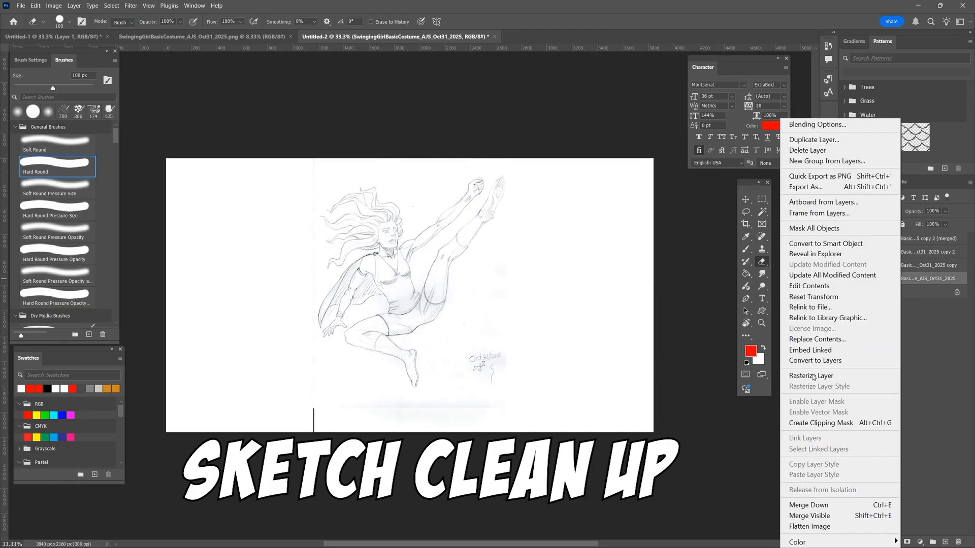
click(812, 376)
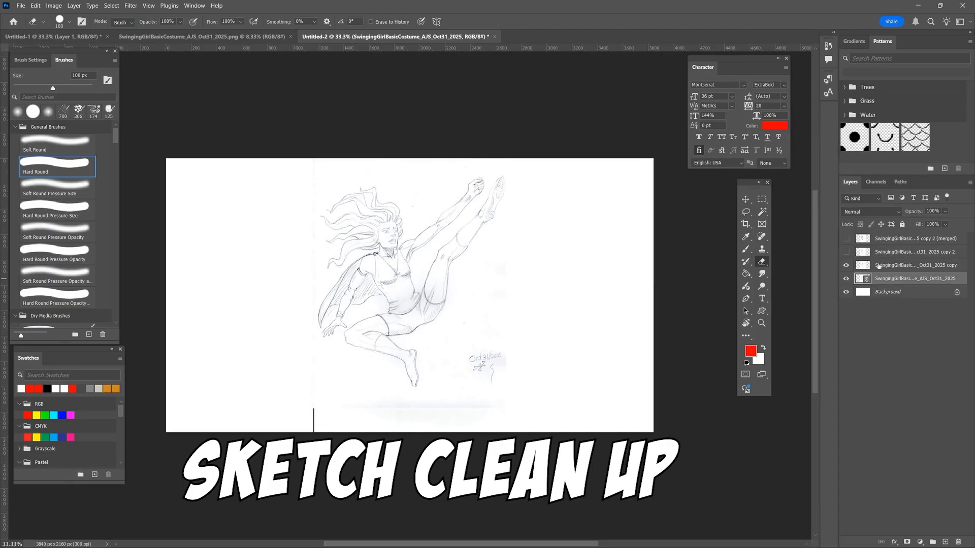
- Add a text note reading "CTRL+SHIFT +ALT + E" above the copied sketch layer
click(879, 266)
click(762, 299)
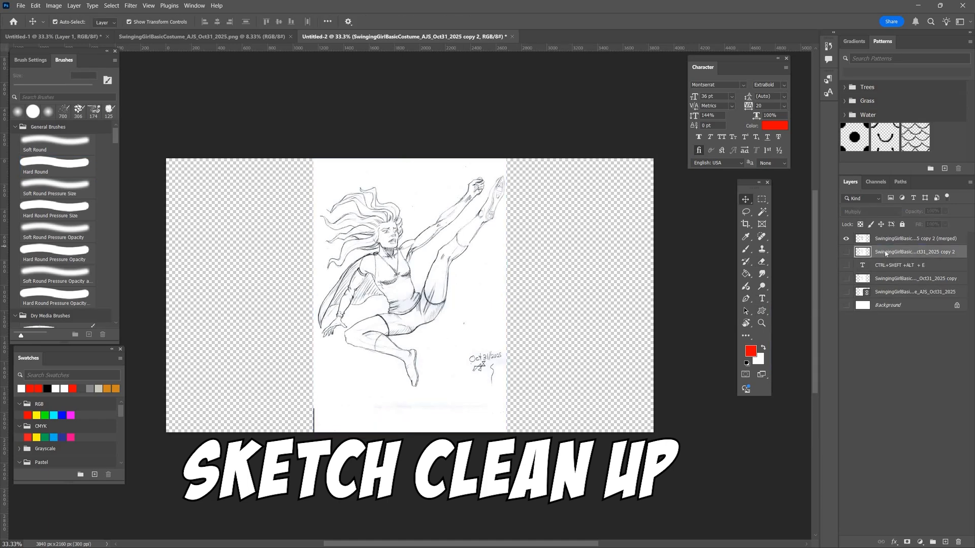
- Make the white Background layer visible beneath the merged sketch
right_click(883, 251)
click(846, 243)
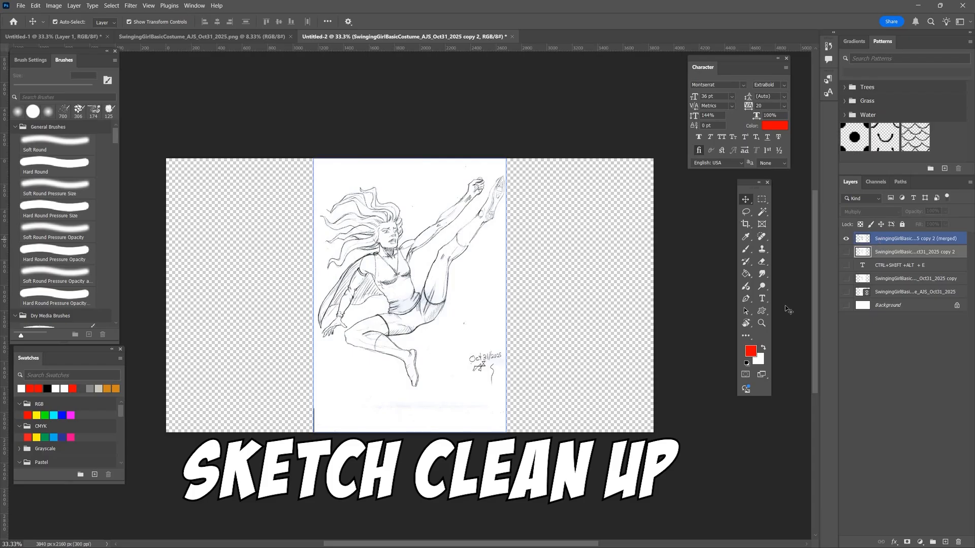
click(846, 305)
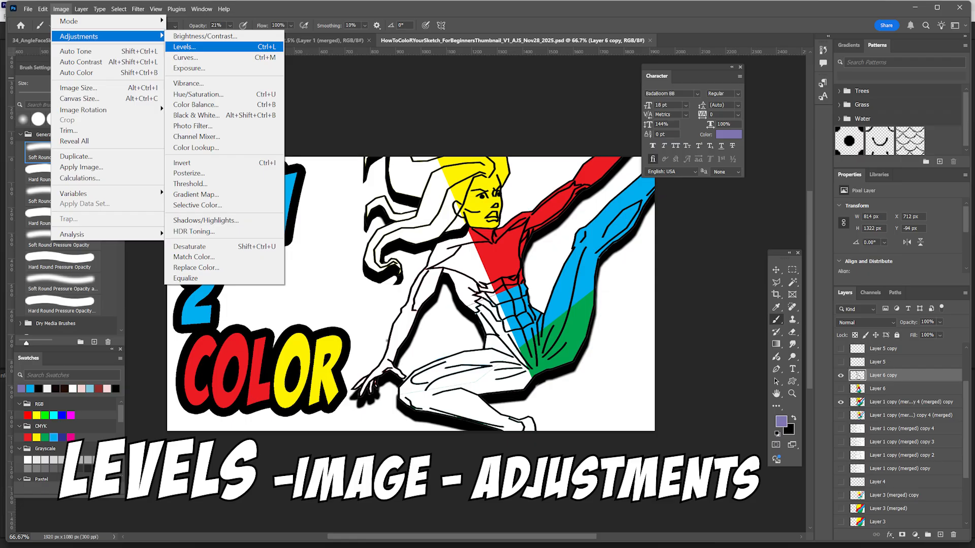
- Open the Levels adjustment for Layer 6 copy in the thumbnail document
click(184, 46)
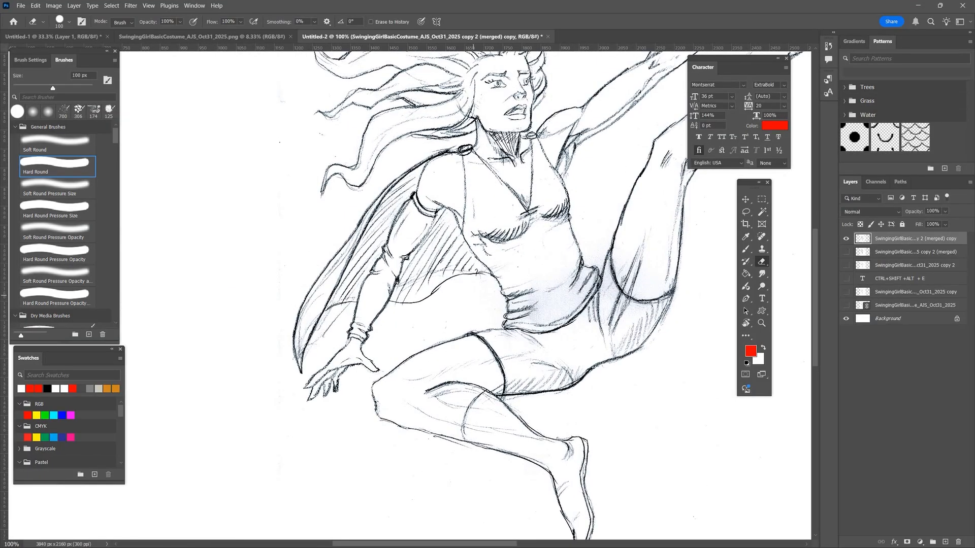
- Reduce the eraser to 30 px and erase stray marks beside the cape's lower tip
key(bracketleft)
key(bracketleft)
key(bracketleft)
key(bracketleft)
key(bracketleft)
drag(314, 349, 337, 316)
key(bracketleft)
key(bracketleft)
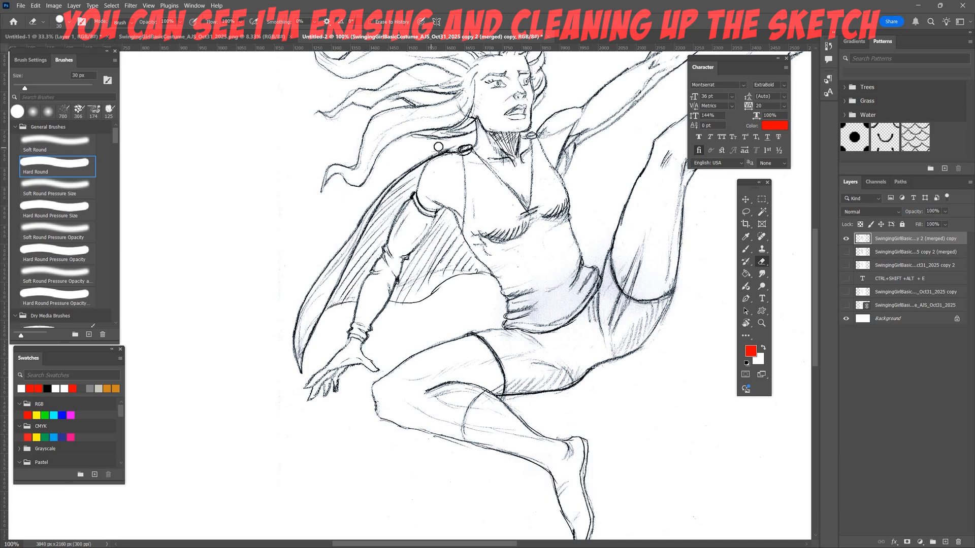
- Set the eraser to 9 px and clean up stray marks below the cape's hem and around the gloved arm
key(bracketleft)
key(bracketleft)
key(bracketleft)
key(bracketleft)
key(bracketleft)
key(ctrl+plus)
key(ctrl+plus)
key(ctrl+plus)
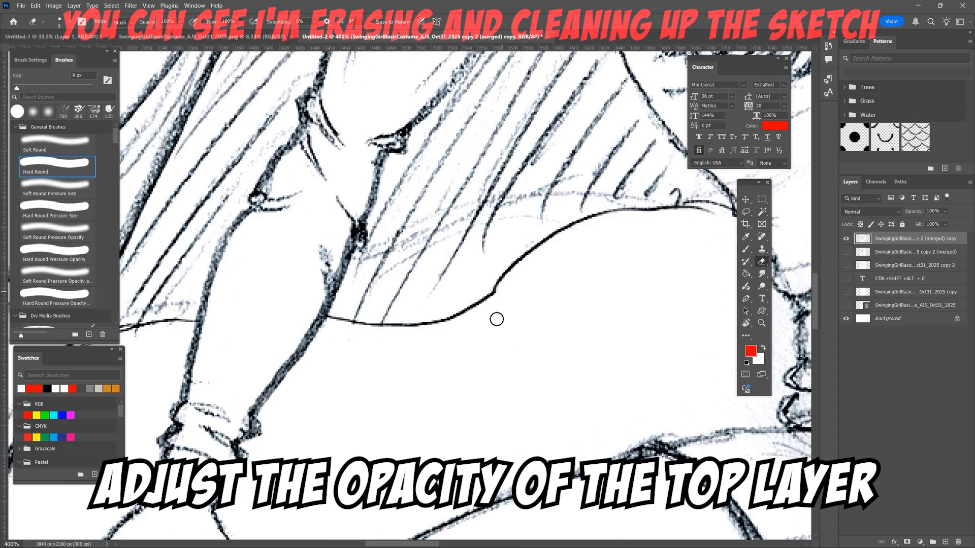
drag(607, 263, 325, 452)
drag(464, 203, 284, 437)
drag(605, 133, 610, 215)
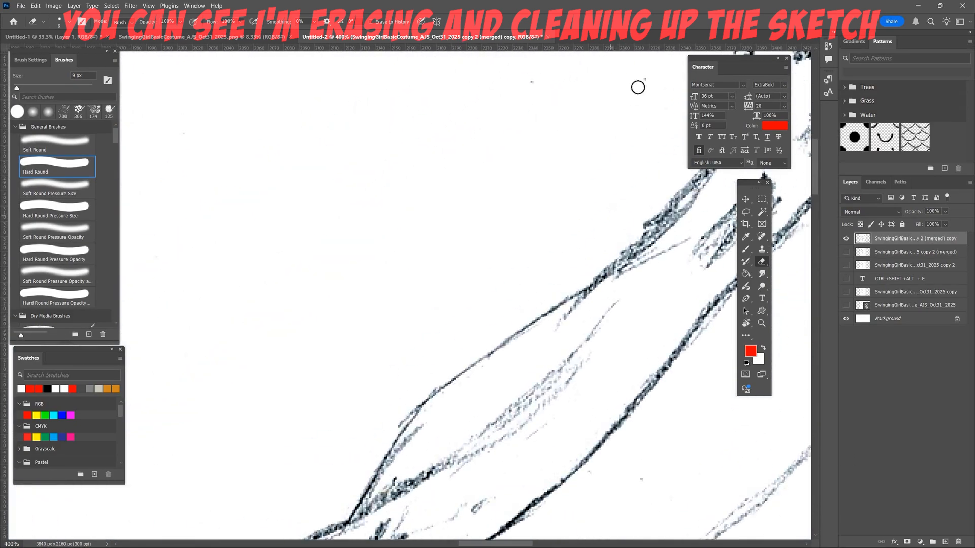
- Erase stray pencil marks around the raised arm, face and jawline
mouse_move(402, 252)
mouse_down()
mouse_move(462, 190)
mouse_move(503, 121)
mouse_move(526, 16)
mouse_up()
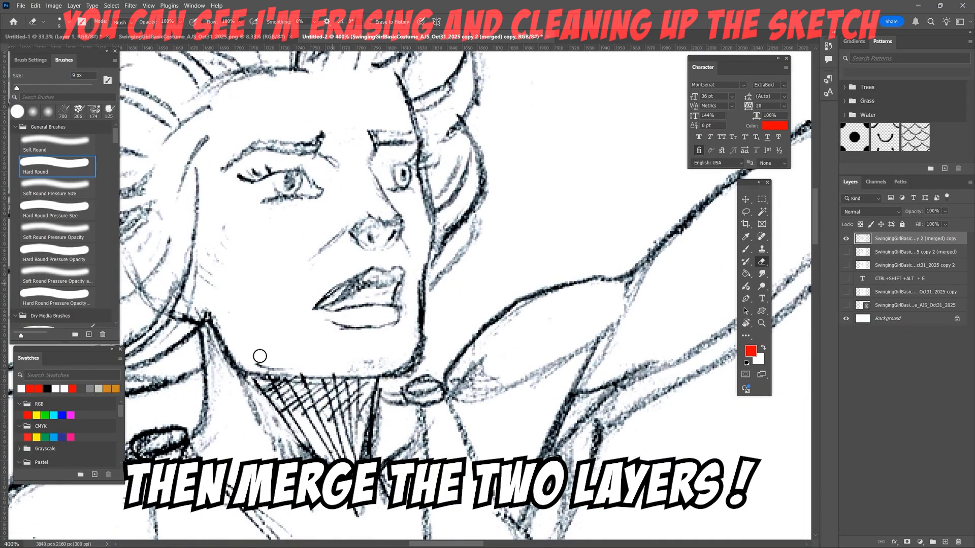
mouse_move(261, 357)
mouse_down()
mouse_move(353, 368)
mouse_move(384, 358)
mouse_move(408, 331)
mouse_move(414, 282)
mouse_move(412, 323)
mouse_move(443, 344)
mouse_move(431, 336)
mouse_move(418, 370)
mouse_move(391, 383)
mouse_move(428, 354)
mouse_up()
drag(310, 253, 497, 93)
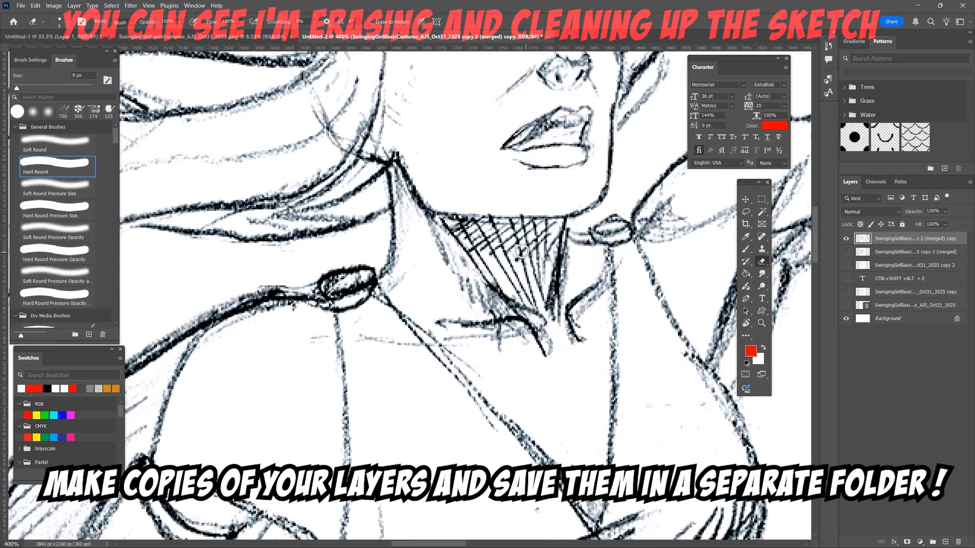
key(ctrl+0)
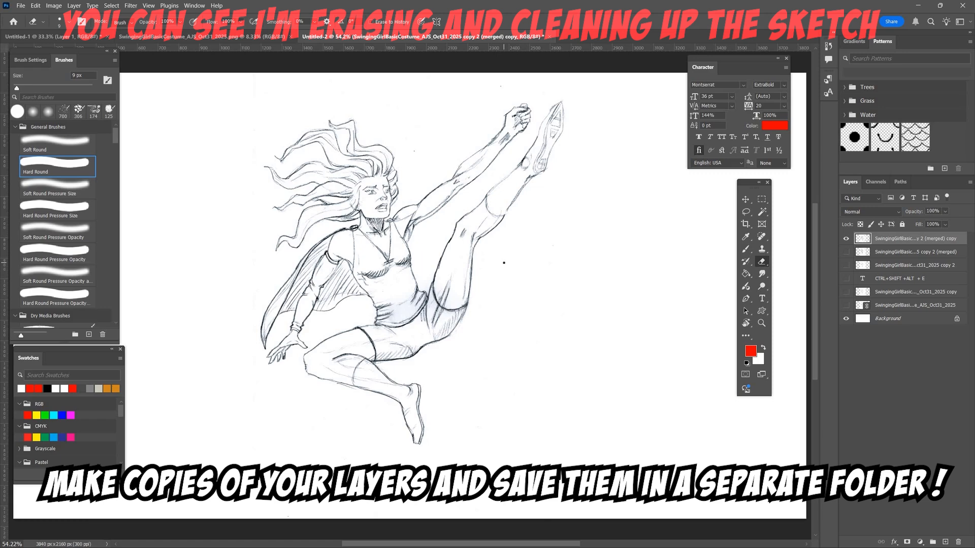
- Erase stray marks between the cape's hem, the waist and the top edge of the bent thigh
key(ctrl+plus)
key(ctrl+plus)
key(ctrl+plus)
drag(461, 270, 637, 239)
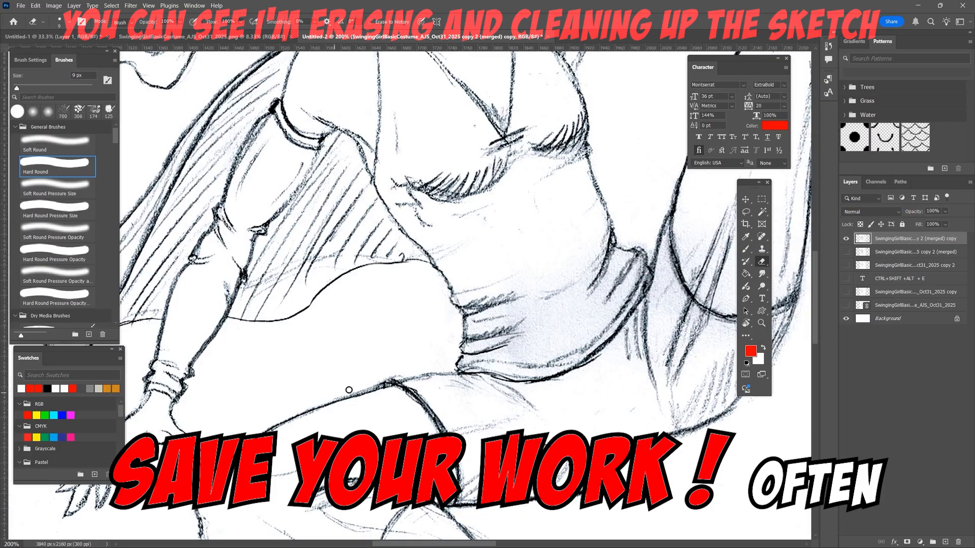
drag(633, 322, 312, 422)
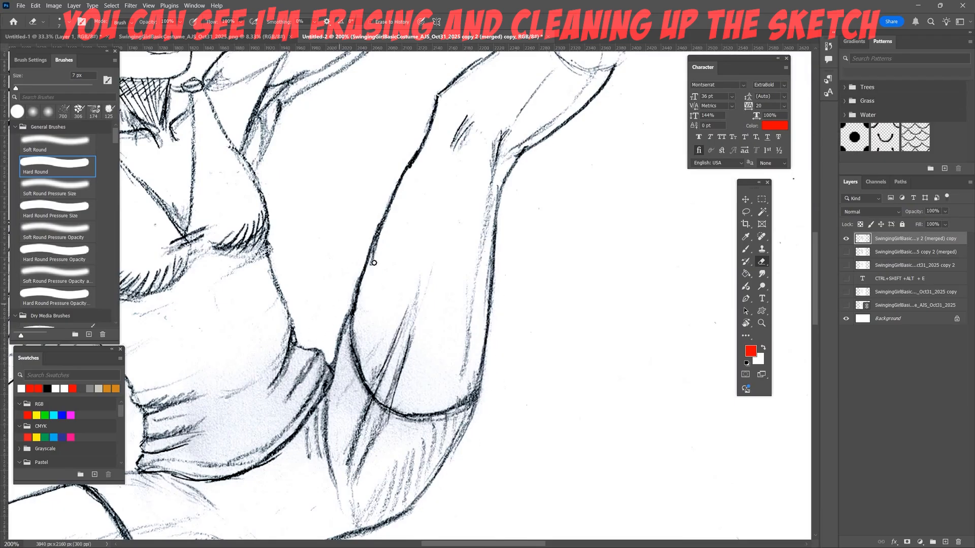
- Clean up the raised leg and erase excess shading around the wrist and fist with the 7 px eraser
drag(451, 342, 327, 510)
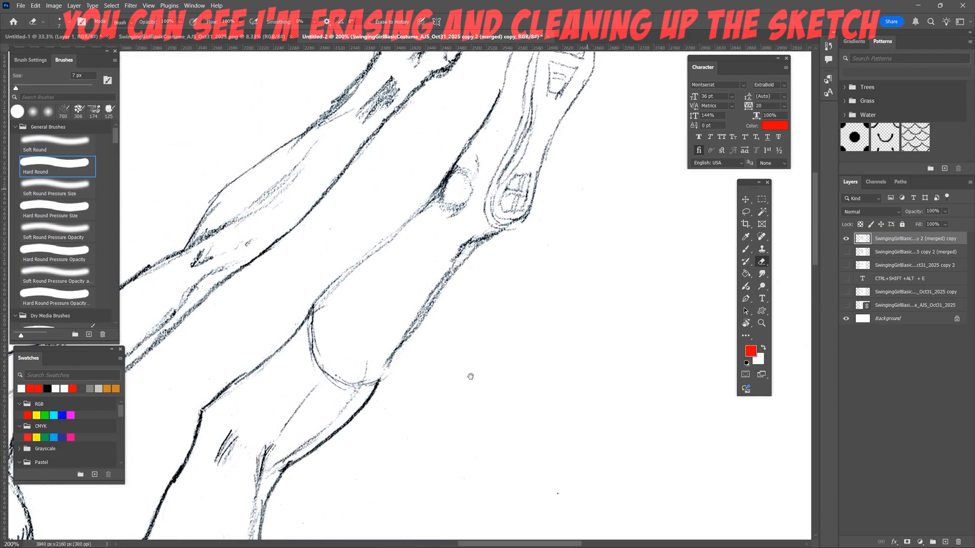
drag(471, 376, 467, 398)
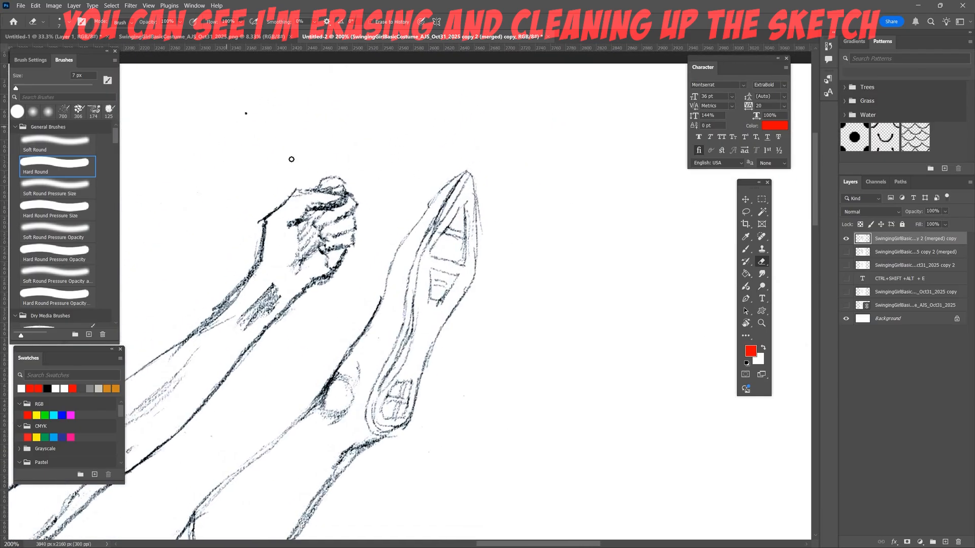
mouse_move(223, 300)
mouse_down()
mouse_move(244, 275)
mouse_move(231, 292)
mouse_up()
mouse_move(303, 233)
mouse_down()
mouse_move(335, 210)
mouse_move(349, 182)
mouse_up()
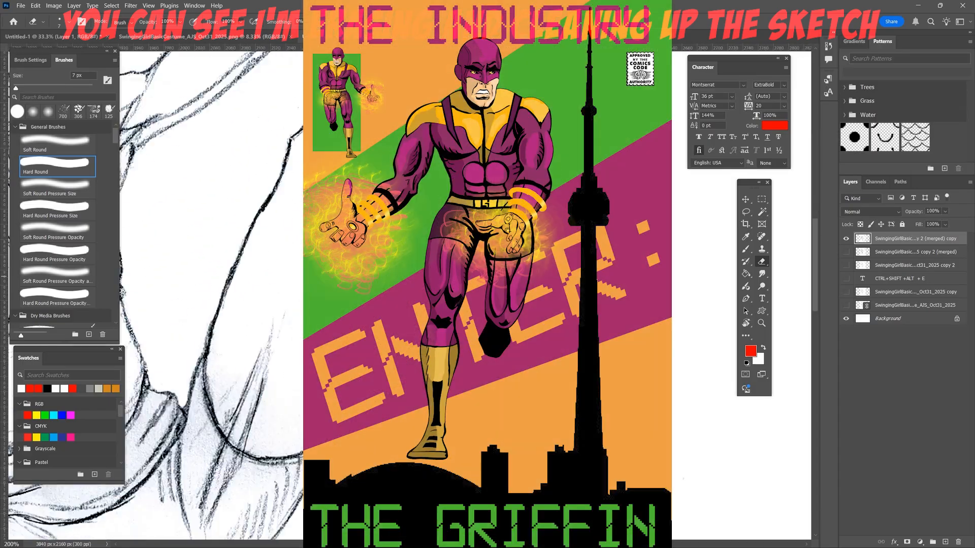
drag(396, 277, 528, 219)
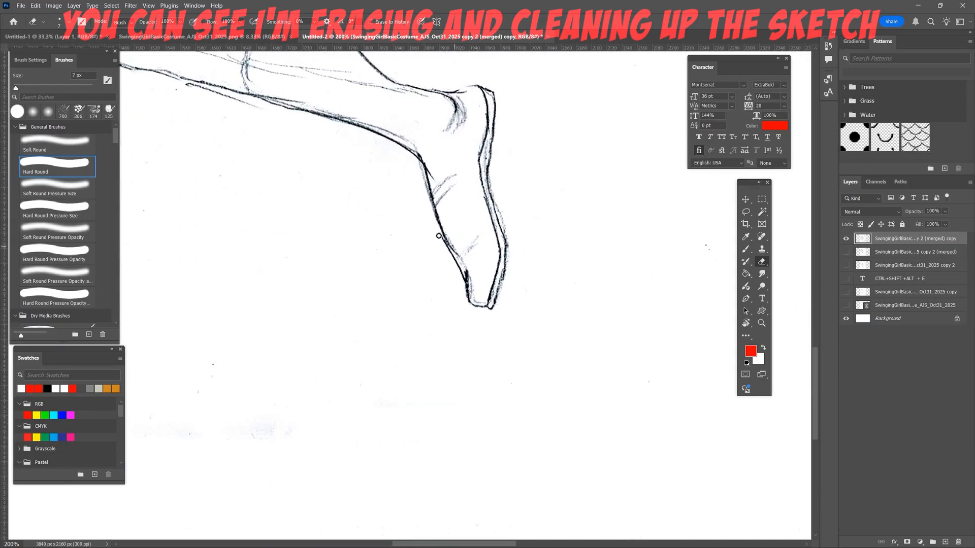
- Erase stray lines along the lower foot and remove the smudges beneath it with a 200 px eraser
drag(435, 178, 425, 165)
key(bracketright)
key(bracketright)
key(bracketright)
key(bracketright)
key(bracketright)
key(bracketright)
key(bracketright)
key(bracketright)
key(bracketright)
key(bracketright)
drag(285, 446, 212, 449)
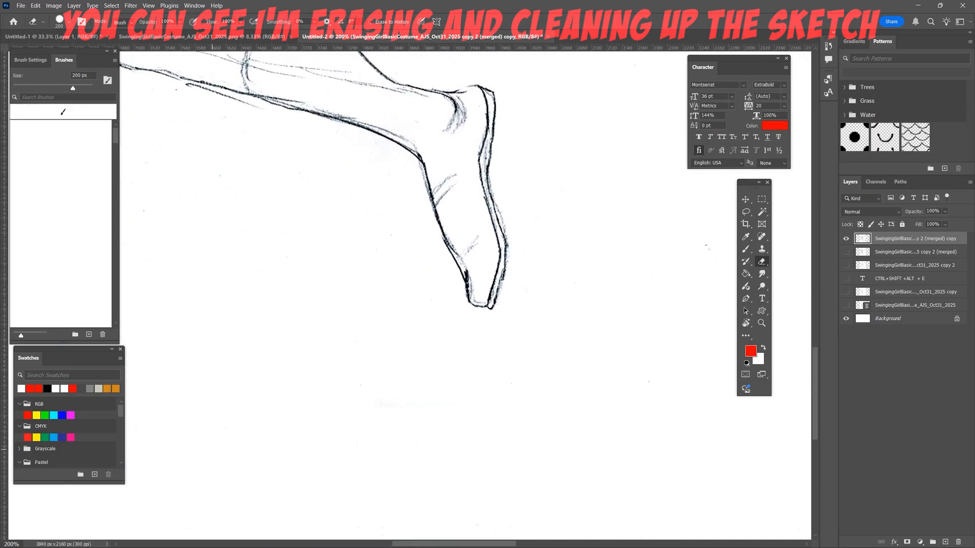
mouse_move(459, 390)
mouse_down()
mouse_move(507, 451)
mouse_move(672, 518)
mouse_up()
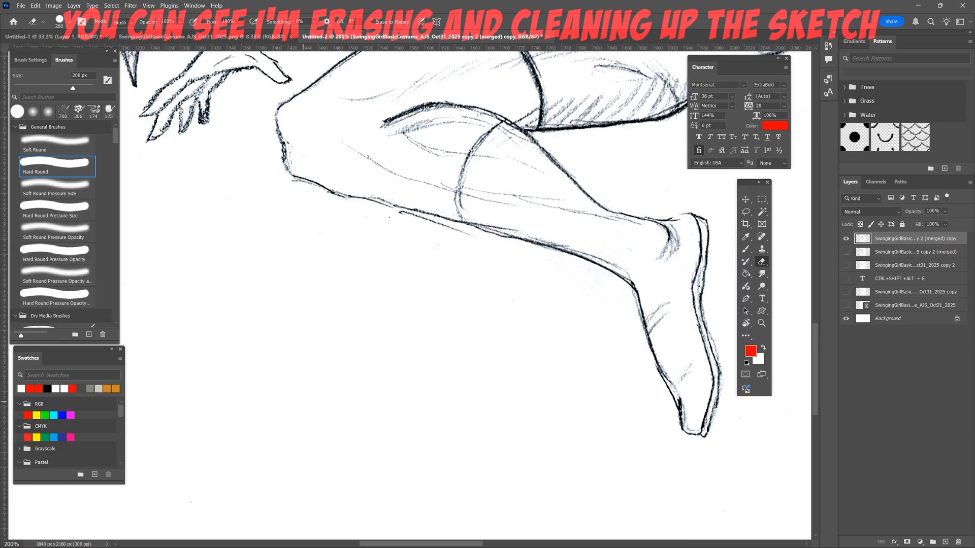
- Erase the stray line beneath the bent leg's calf with a 30 px eraser
key(bracketleft)
key(bracketleft)
key(bracketleft)
key(bracketleft)
key(bracketleft)
key(bracketleft)
key(bracketleft)
key(bracketleft)
key(bracketleft)
key(bracketleft)
key(bracketleft)
key(bracketleft)
key(bracketleft)
mouse_move(435, 231)
mouse_down()
mouse_move(404, 220)
mouse_move(437, 229)
mouse_up()
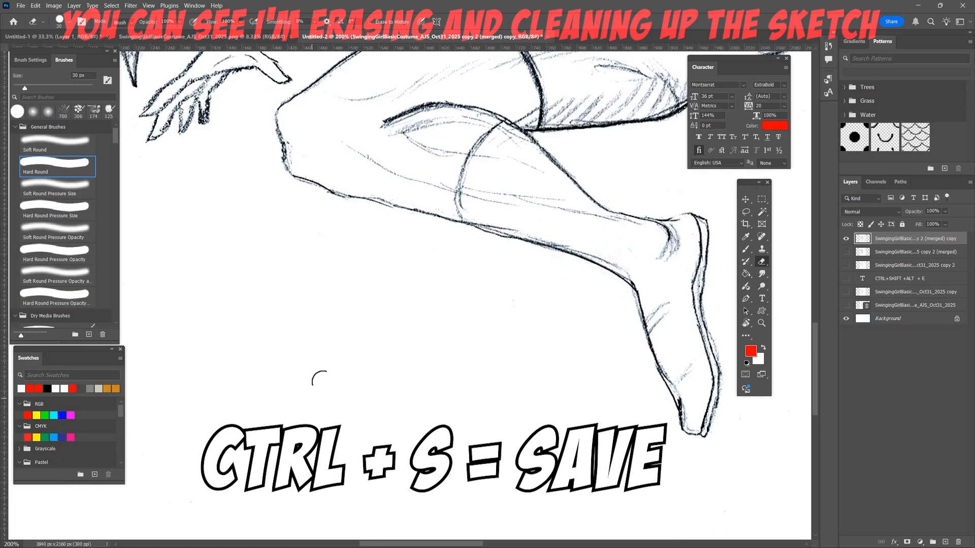
- Erase stray marks around the lower hair strands with an 8 px eraser
mouse_move(363, 414)
mouse_down()
mouse_move(383, 483)
mouse_move(427, 539)
mouse_up()
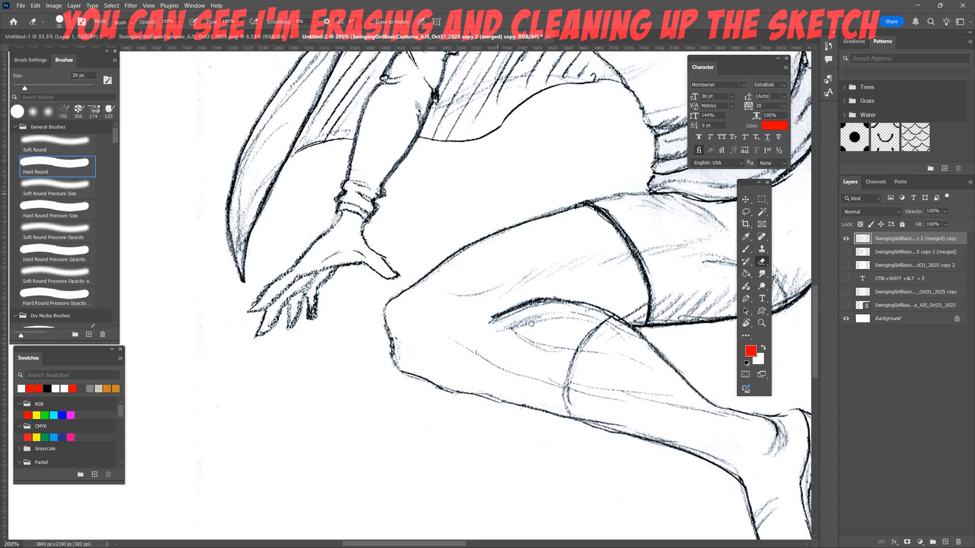
drag(531, 323, 606, 469)
drag(251, 238, 268, 480)
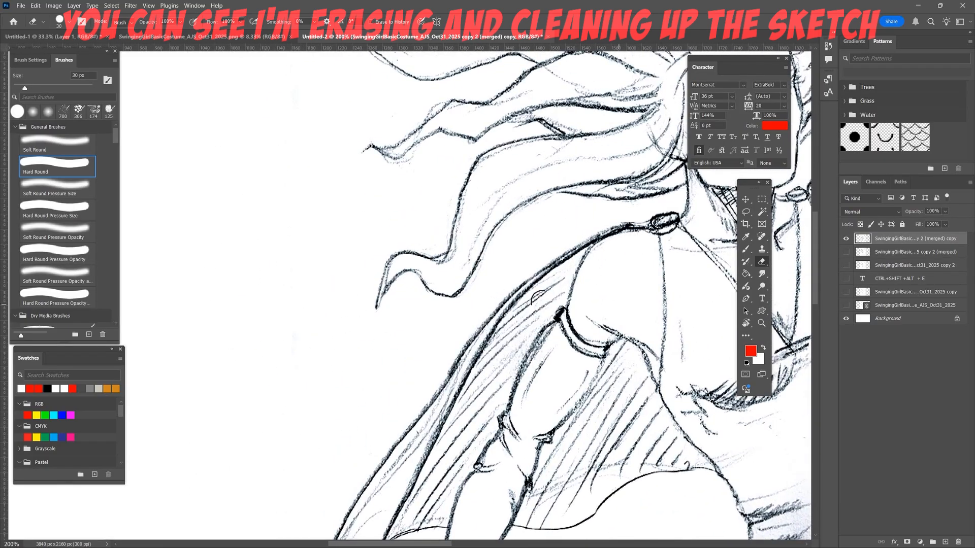
key(bracketleft)
key(bracketleft)
key(bracketleft)
key(bracketleft)
key(bracketleft)
key(bracketleft)
drag(444, 252, 435, 257)
drag(416, 154, 475, 146)
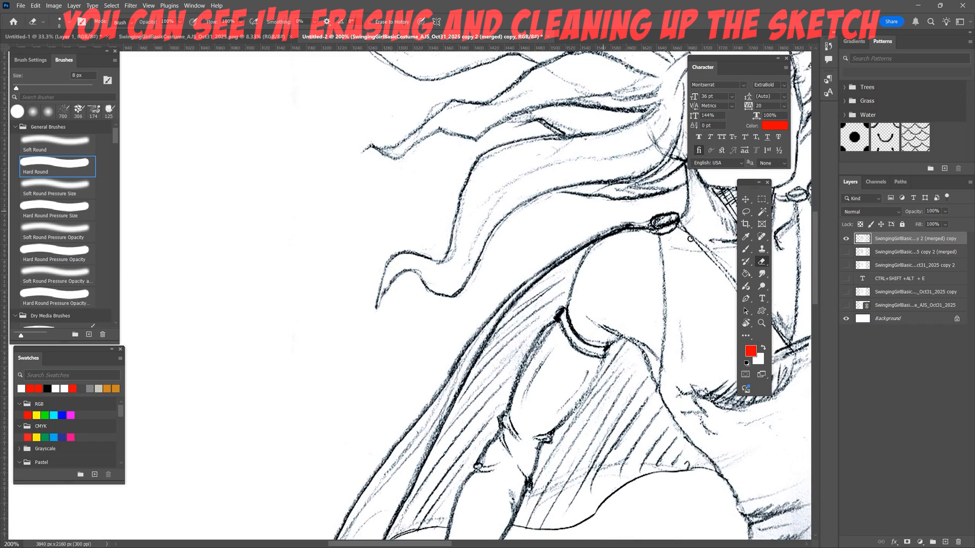
- Clean up stray marks around the shoulder clasps and the upper hair with a 5 px eraser
mouse_move(611, 212)
mouse_down()
mouse_move(561, 252)
mouse_move(479, 435)
mouse_up()
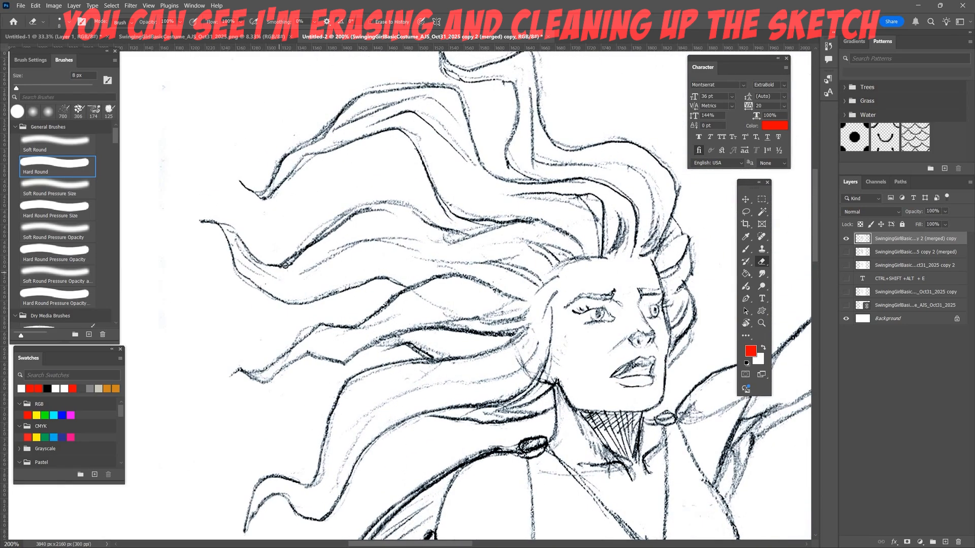
drag(288, 258, 303, 249)
drag(514, 443, 532, 443)
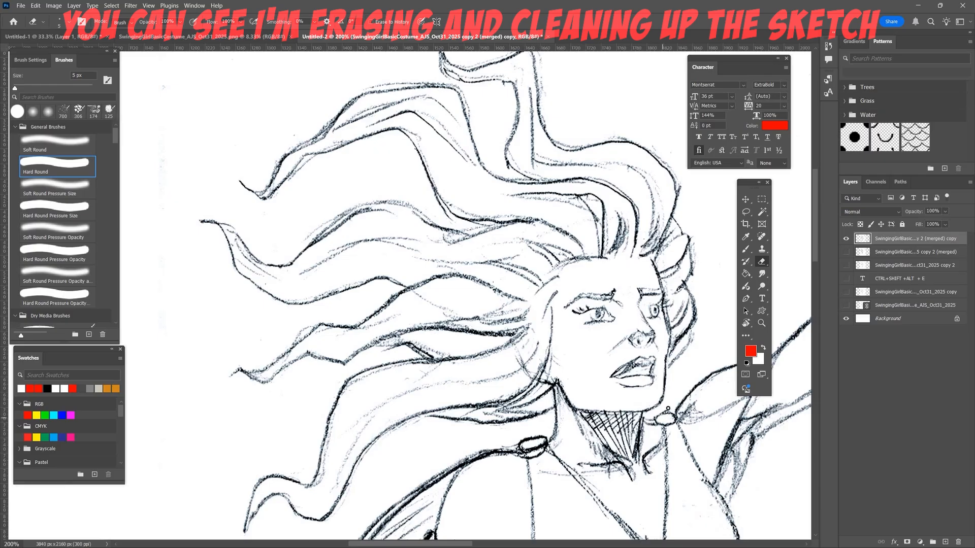
drag(581, 279, 490, 456)
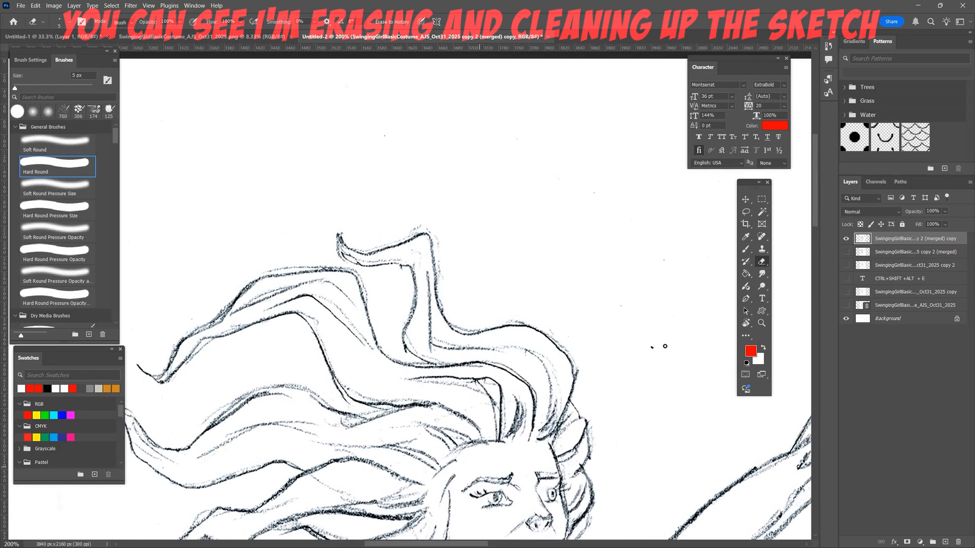
drag(570, 350, 555, 336)
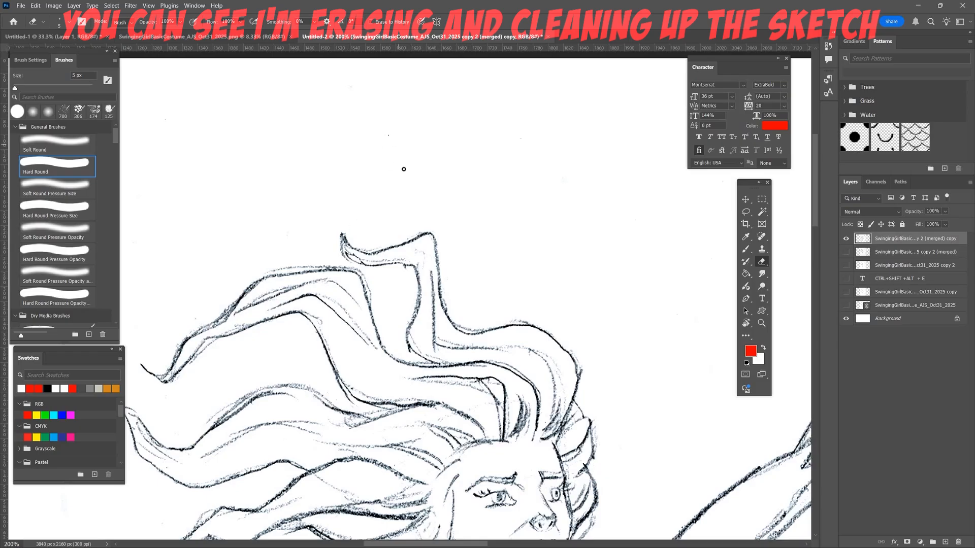
- Save the document as SwingingGirlBasicCostume_AJS_Oct31_2025.psd in the SwingingGirlAnatomySept282025 folder
key(ctrl+0)
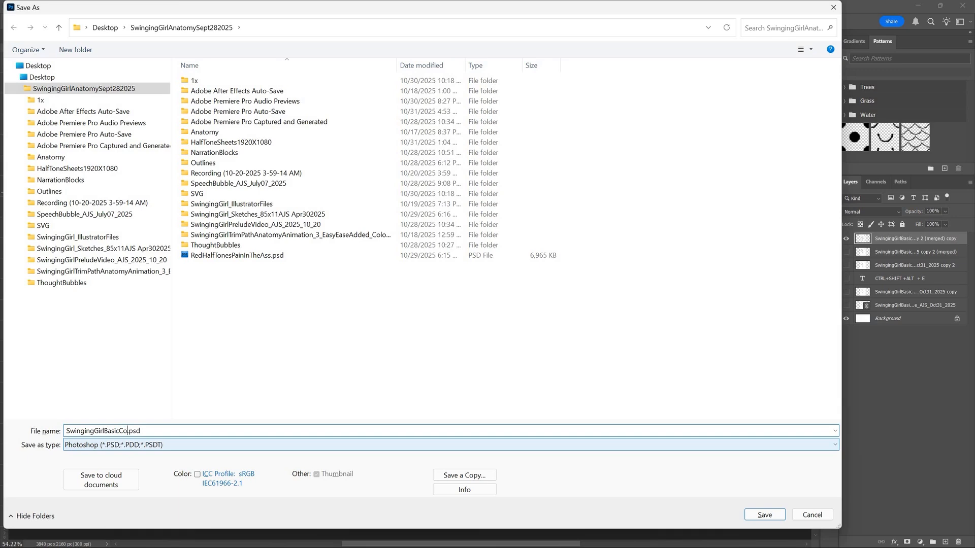
text(ume_AJS_Oct31)
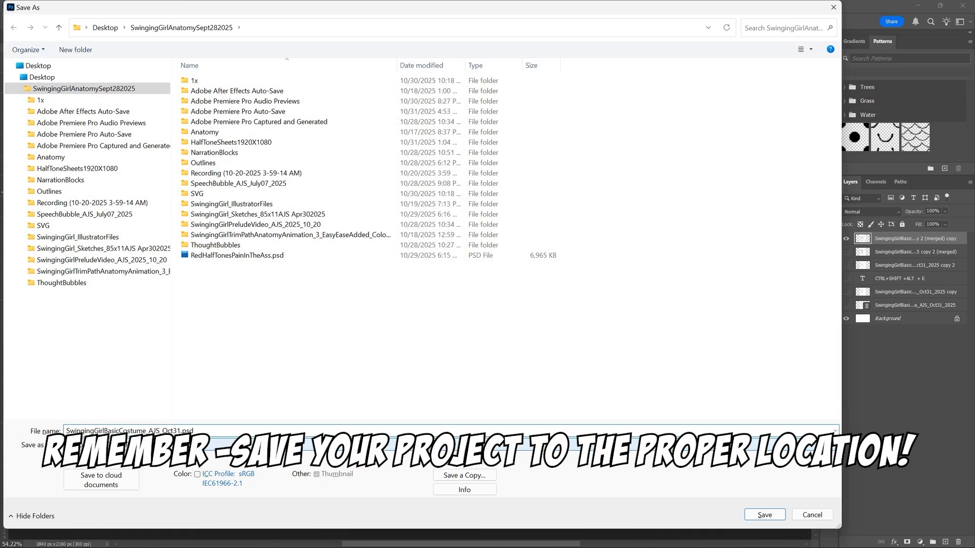
key(Left)
key(Left)
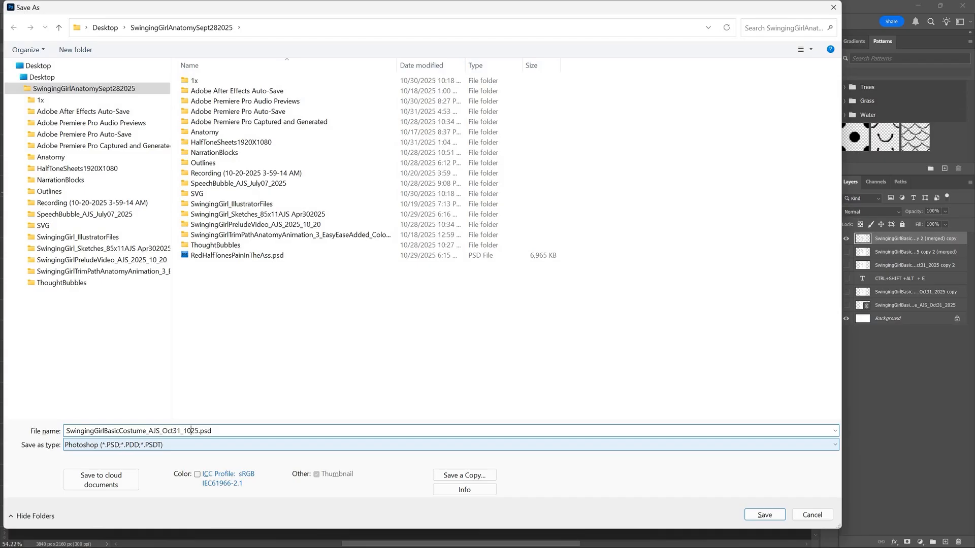
click(768, 516)
click(408, 128)
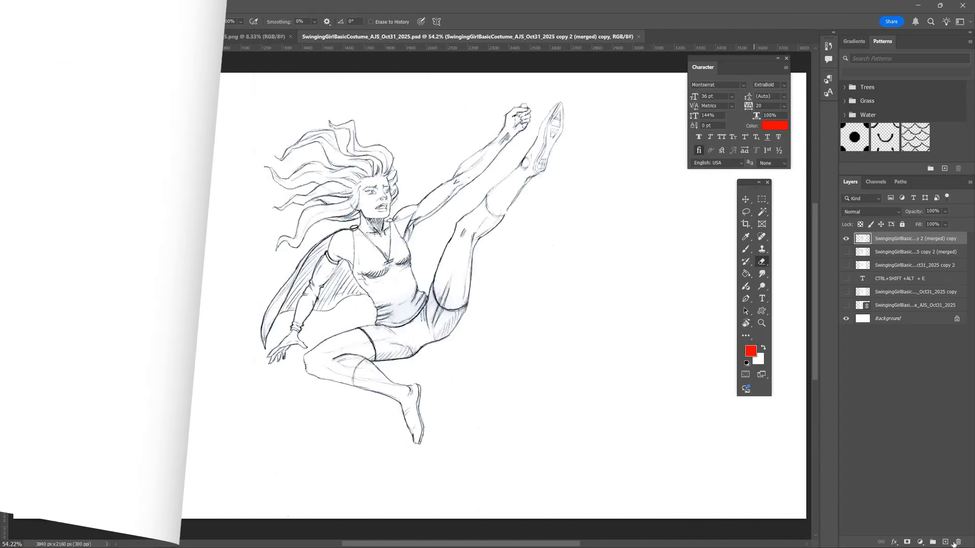
- Add a new layer directly beneath the cleaned-up sketch layer and fully lock the sketch layer
click(945, 542)
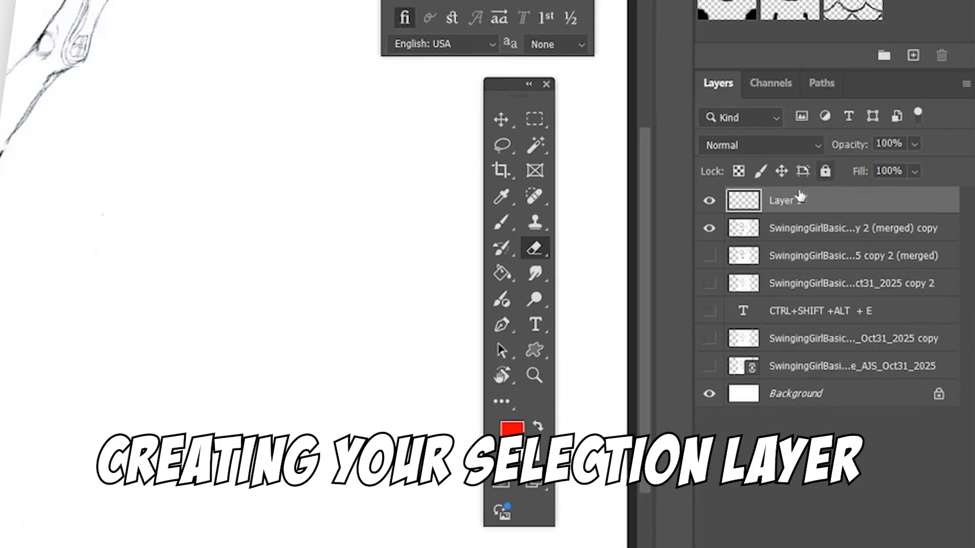
drag(800, 197, 799, 237)
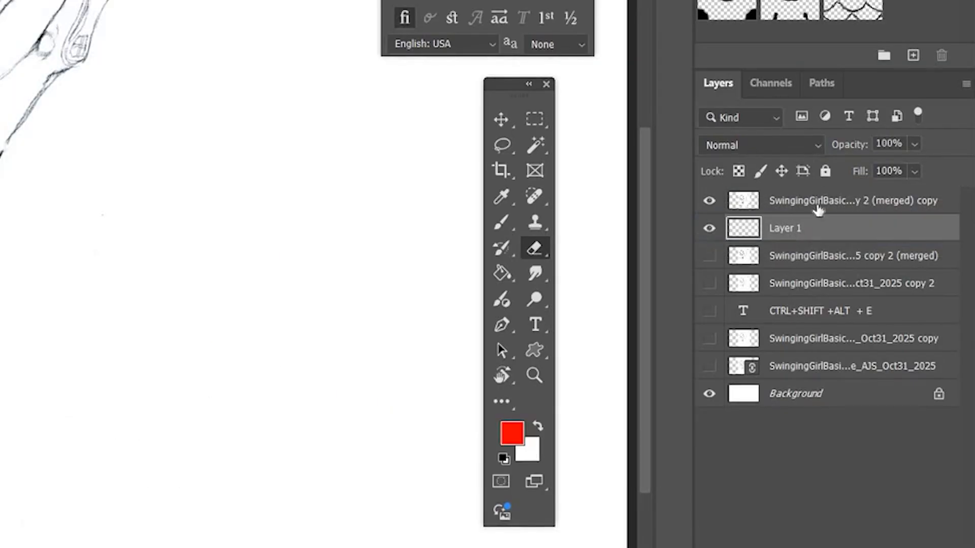
key(alt+bracketright)
click(825, 172)
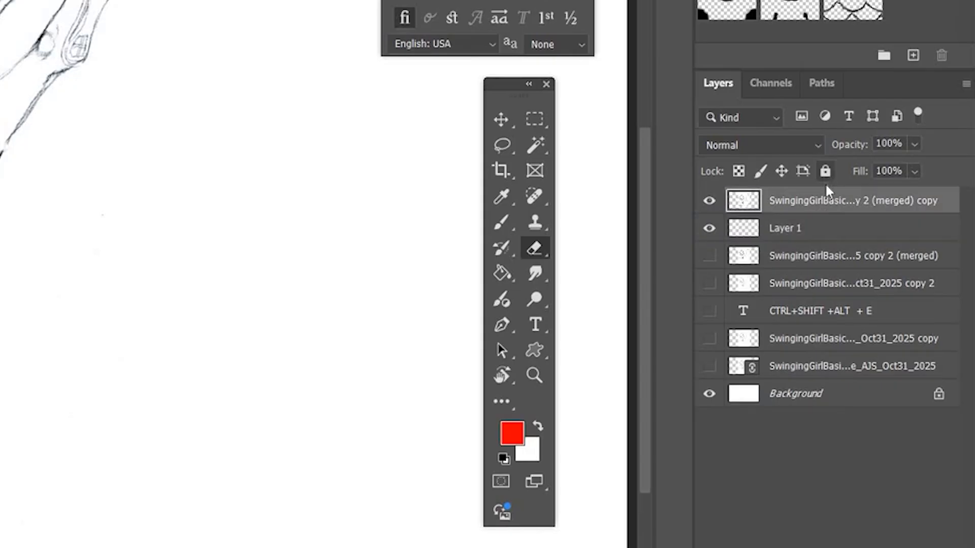
- Rename the new empty layer as SeletionLayer
double_click(798, 228)
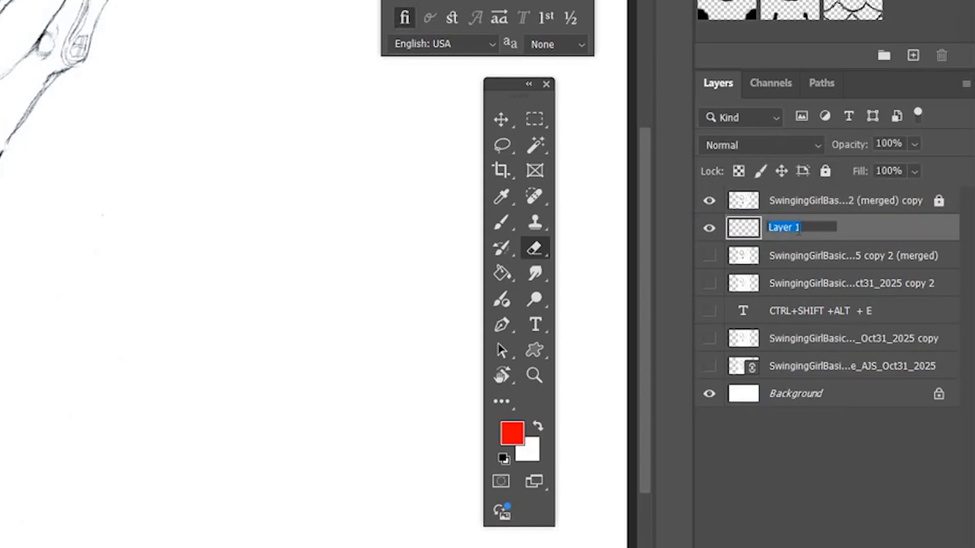
text(Seletion)
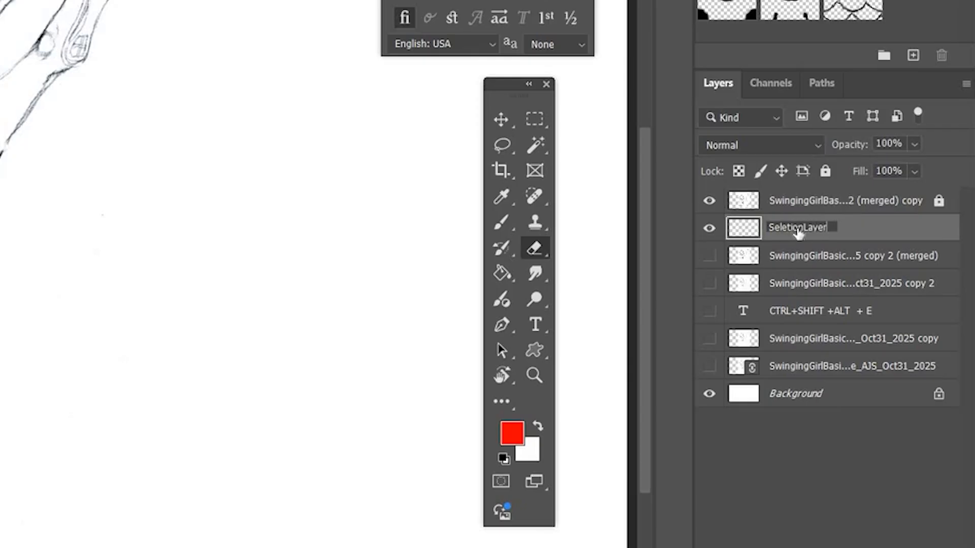
key(Return)
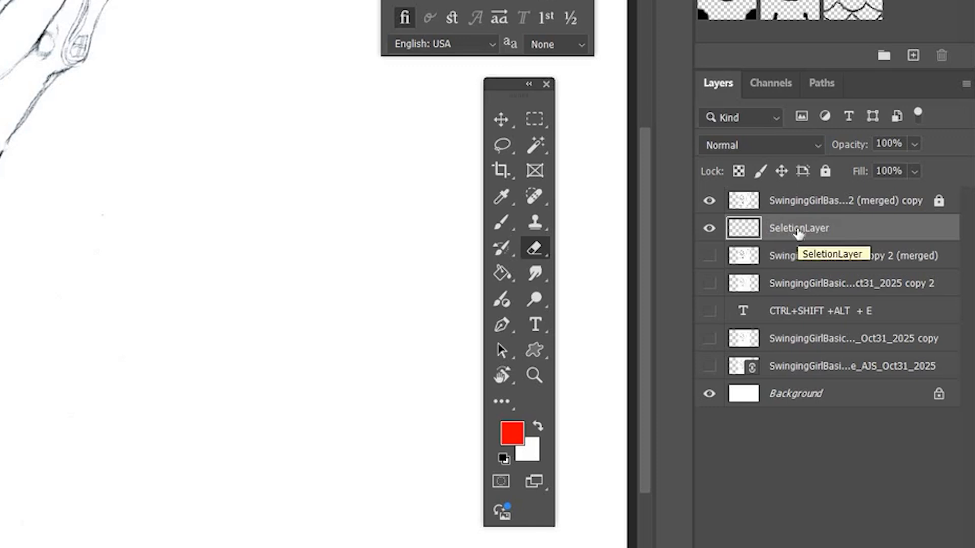
- Unlock the sketch layer, set its blend mode to Multiply and lock it again
click(835, 208)
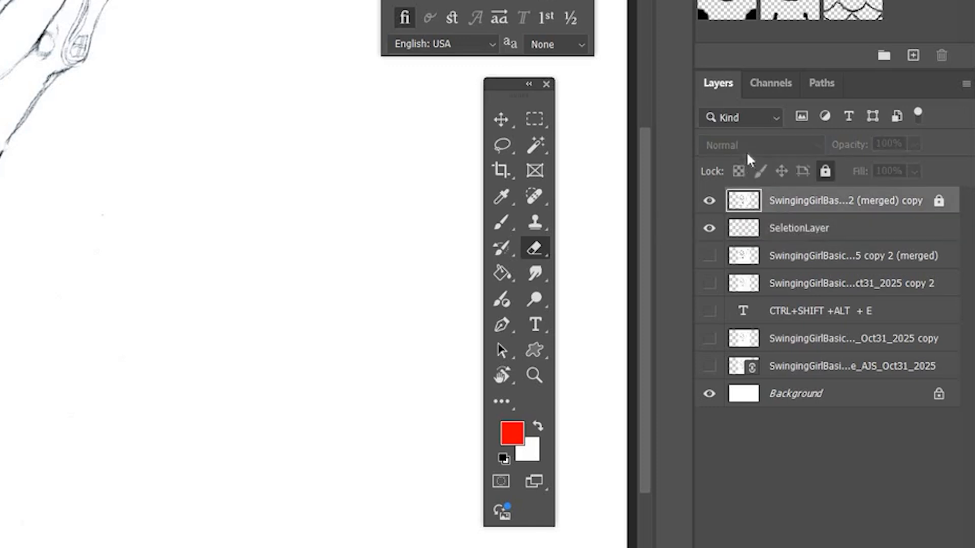
click(825, 171)
click(761, 145)
click(734, 234)
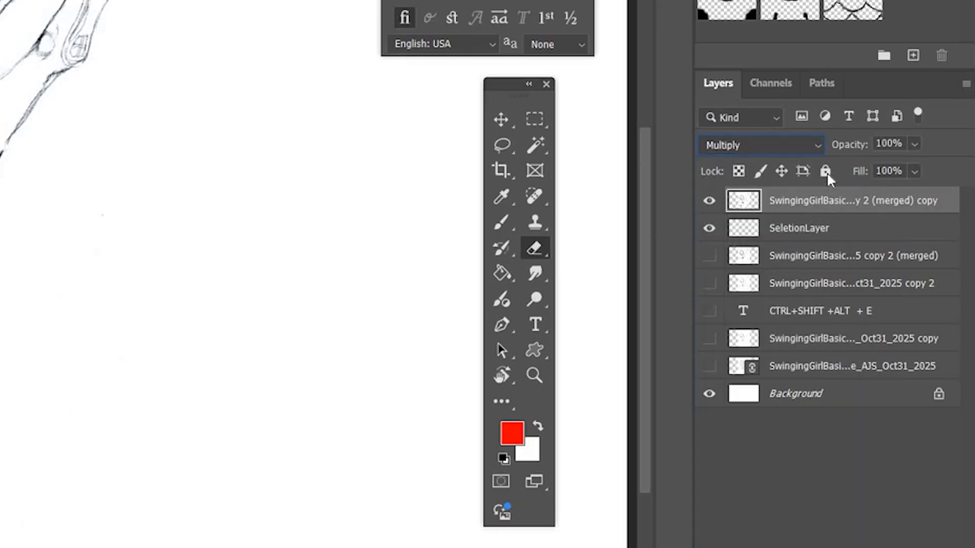
- Make SeletionLayer active and set the foreground colour to the pale pink skin tone fbd4d4
click(825, 228)
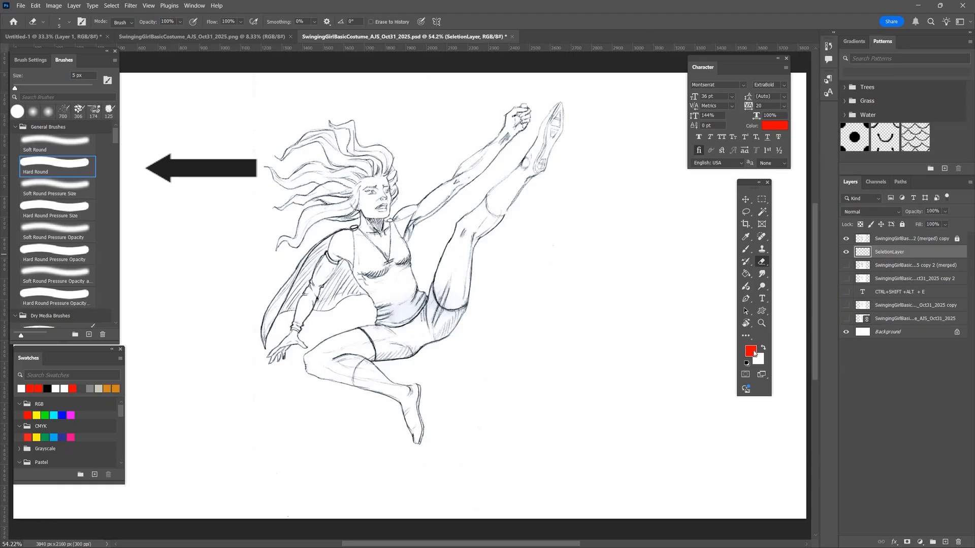
click(746, 350)
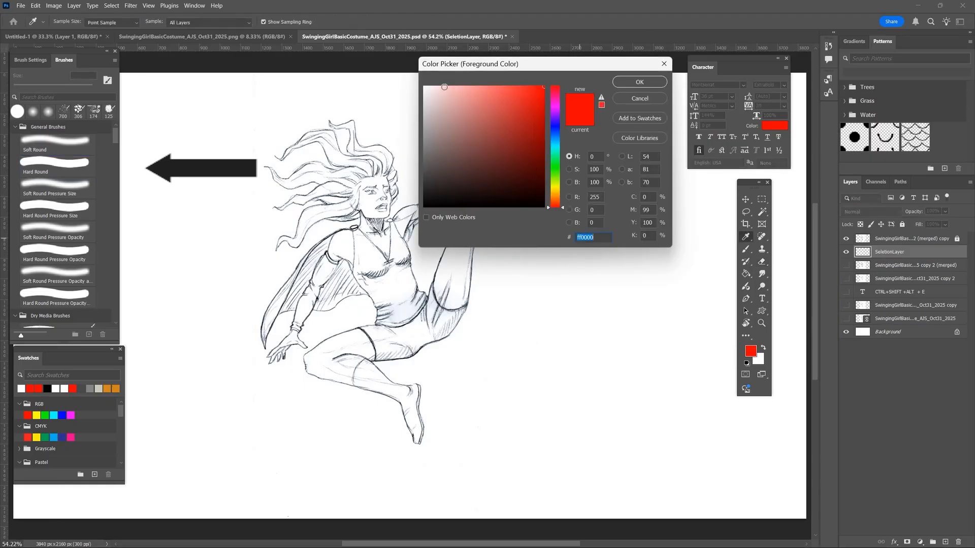
click(443, 88)
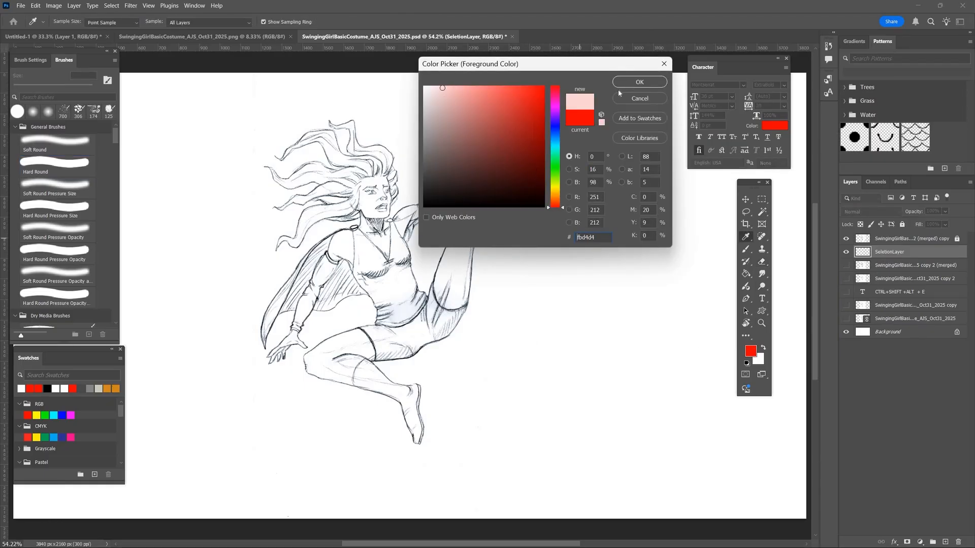
click(640, 81)
- Switch to the Brush tool and choose the Hard Round brush at 150 px
key(e)
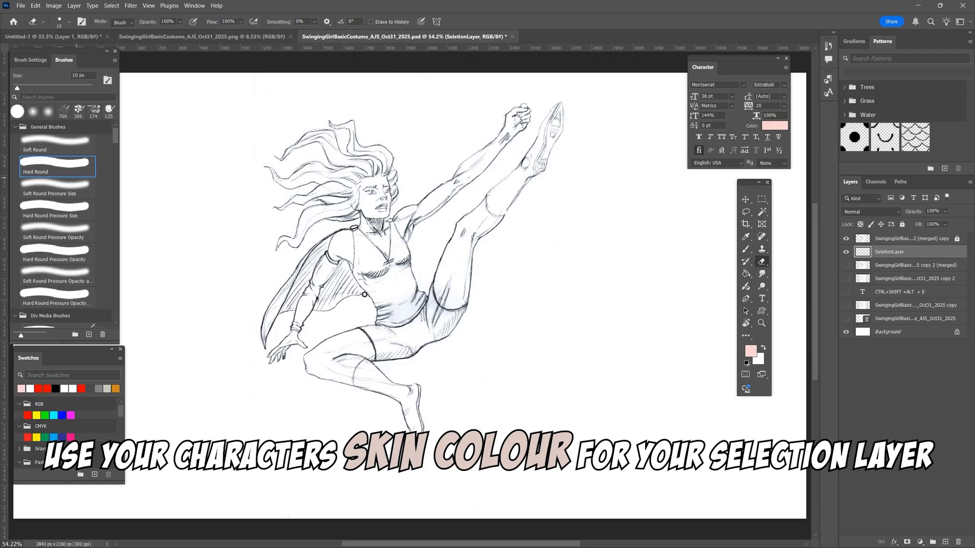
key(bracketright)
key(bracketright)
key(bracketright)
key(bracketright)
right_click(746, 249)
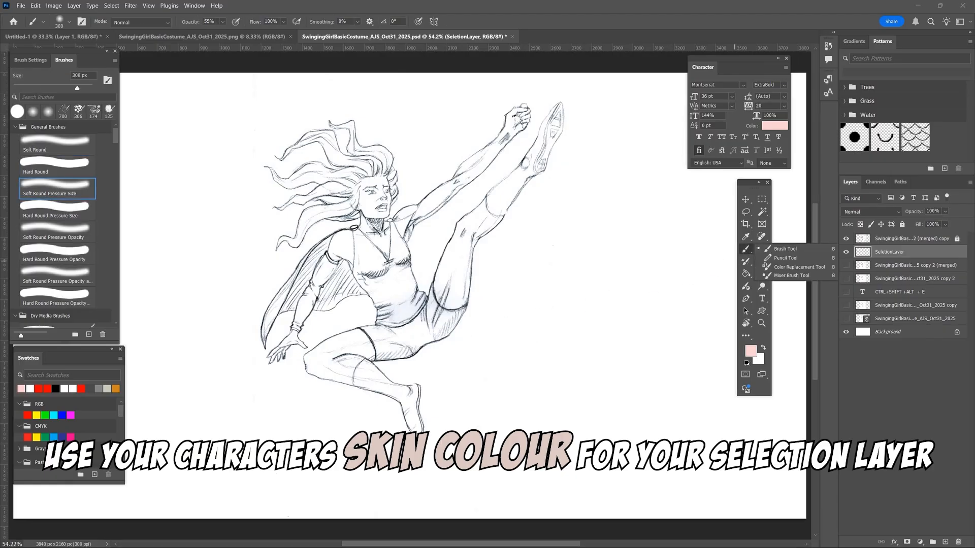
click(785, 249)
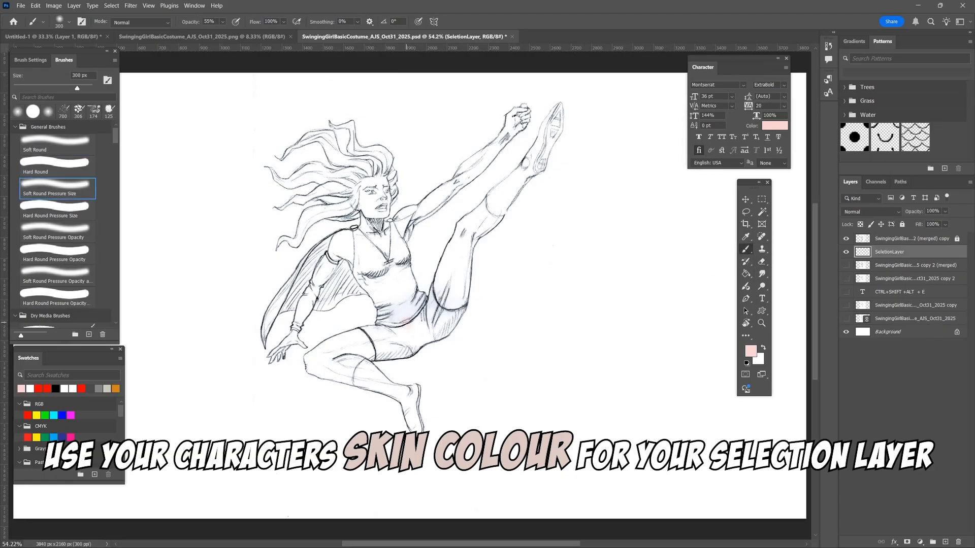
key(bracketleft)
key(bracketleft)
key(bracketleft)
key(bracketleft)
key(comma)
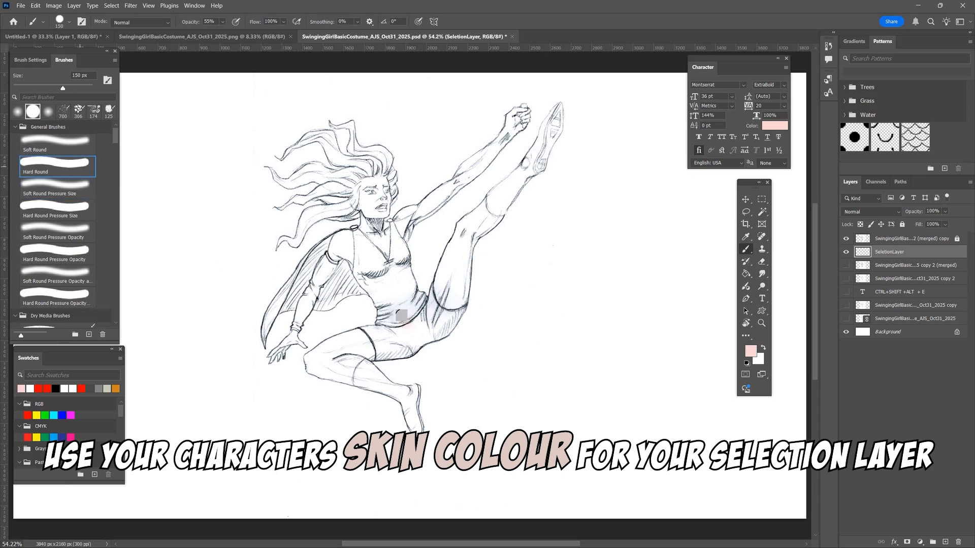
- Try painting the torso and raised leg in the skin tone at 55% brush opacity
mouse_move(398, 303)
mouse_down()
mouse_move(388, 285)
mouse_move(406, 312)
mouse_move(365, 269)
mouse_move(339, 262)
mouse_move(395, 315)
mouse_move(555, 121)
mouse_up()
key(bracketleft)
key(bracketleft)
key(bracketleft)
key(bracketleft)
key(bracketleft)
key(bracketleft)
key(bracketleft)
key(bracketleft)
key(bracketleft)
key(bracketleft)
mouse_move(485, 229)
mouse_down()
mouse_move(432, 319)
mouse_move(448, 308)
mouse_up()
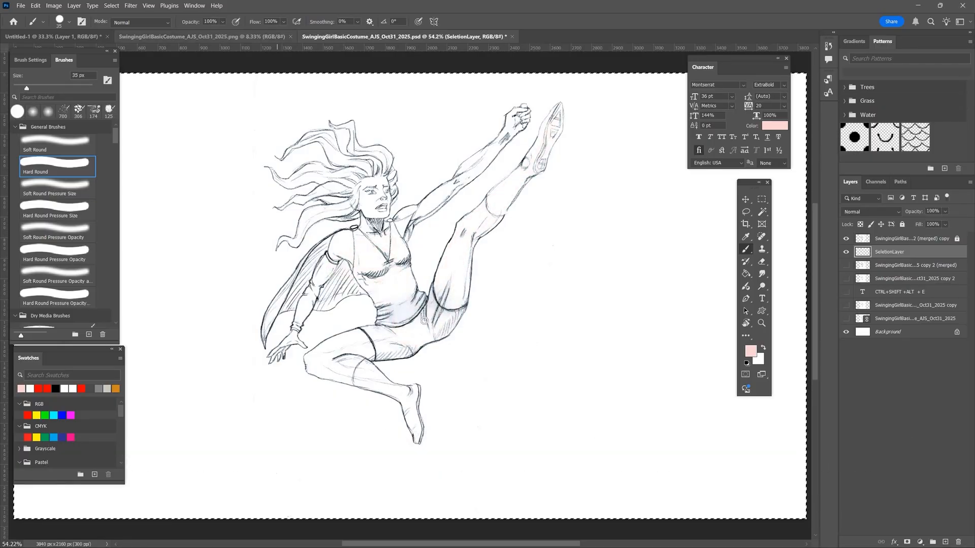
- Paint the raised foot and leg and start the bent thigh in the skin tone at 100% brush opacity
drag(559, 110, 544, 137)
shift+click(463, 232)
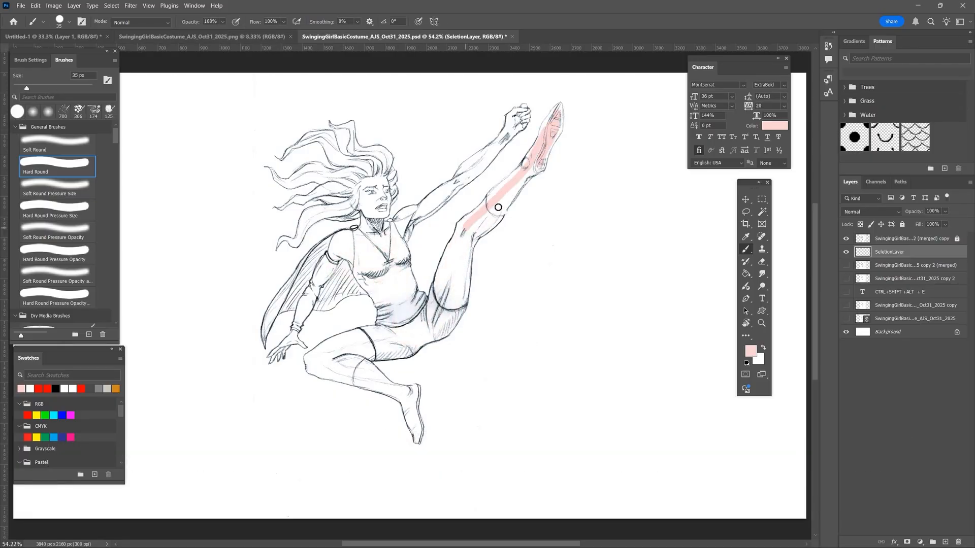
mouse_move(498, 208)
mouse_down()
mouse_move(431, 317)
mouse_move(447, 328)
mouse_move(464, 280)
mouse_move(425, 338)
mouse_move(311, 360)
mouse_up()
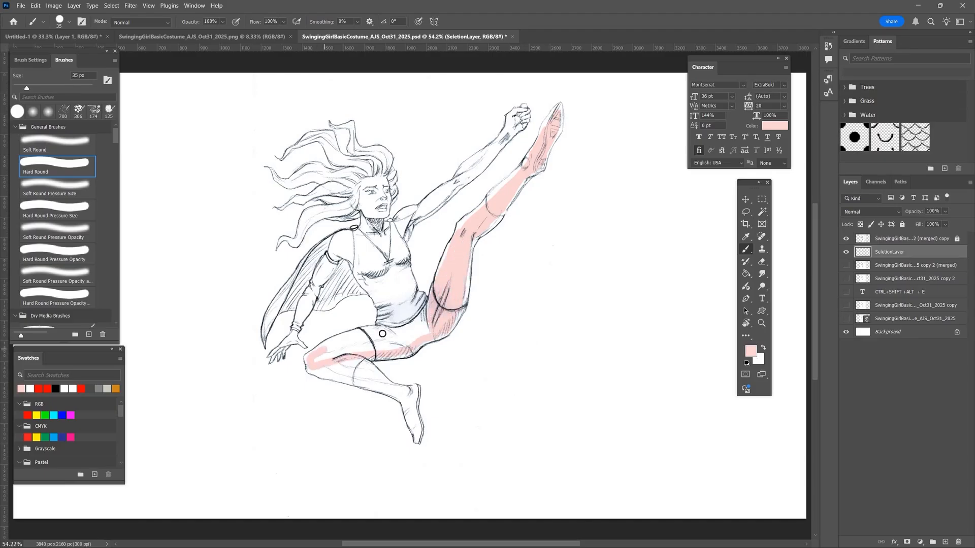
- Block in the torso, raised arm, head, hair and cape with the skin tone on SeletionLayer
mouse_move(382, 334)
mouse_down()
mouse_move(429, 309)
mouse_move(318, 364)
mouse_move(375, 347)
mouse_move(353, 336)
mouse_move(342, 376)
mouse_move(411, 419)
mouse_move(414, 389)
mouse_move(344, 365)
mouse_move(373, 370)
mouse_move(377, 291)
mouse_move(409, 282)
mouse_move(389, 325)
mouse_move(365, 287)
mouse_move(410, 307)
mouse_move(405, 255)
mouse_move(433, 203)
mouse_move(520, 123)
mouse_up()
mouse_move(465, 169)
mouse_down()
mouse_move(395, 222)
mouse_move(424, 211)
mouse_move(403, 302)
mouse_move(367, 229)
mouse_move(386, 249)
mouse_up()
mouse_move(387, 188)
mouse_down()
mouse_move(325, 137)
mouse_move(367, 175)
mouse_move(331, 200)
mouse_move(376, 158)
mouse_move(386, 205)
mouse_move(350, 202)
mouse_move(356, 213)
mouse_move(342, 237)
mouse_move(277, 301)
mouse_move(326, 304)
mouse_move(334, 289)
mouse_move(288, 301)
mouse_move(353, 230)
mouse_move(381, 236)
mouse_move(304, 277)
mouse_move(289, 339)
mouse_move(311, 305)
mouse_up()
- Extend the pink base towards the outlines of the upper body and hair with the 35 px brush
key(ctrl+plus)
key(ctrl+plus)
key(ctrl+plus)
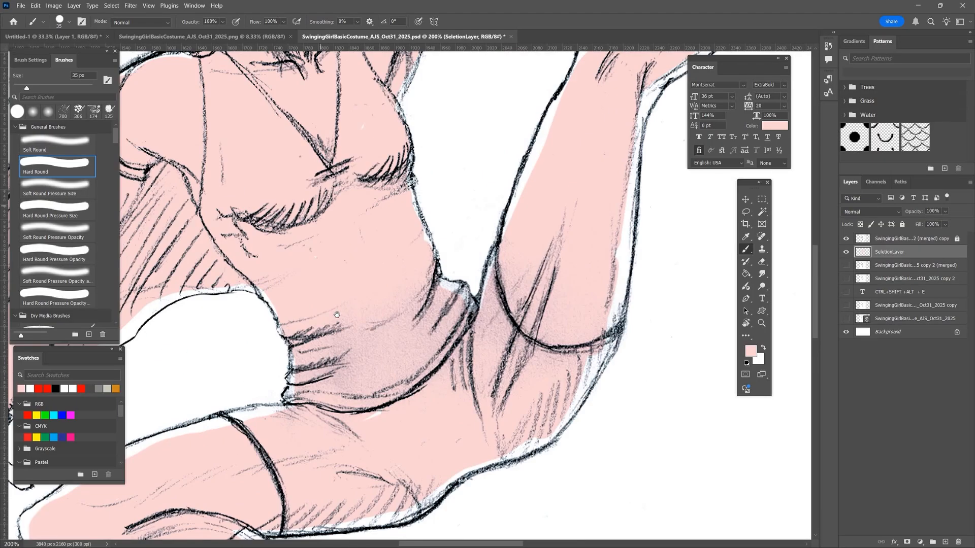
drag(325, 96, 432, 507)
mouse_move(254, 366)
mouse_down()
mouse_move(520, 387)
mouse_move(399, 440)
mouse_up()
mouse_move(355, 284)
mouse_down()
mouse_move(442, 243)
mouse_move(460, 299)
mouse_move(320, 311)
mouse_up()
mouse_move(406, 144)
mouse_down()
mouse_move(474, 124)
mouse_move(473, 162)
mouse_move(507, 226)
mouse_move(528, 235)
mouse_move(521, 218)
mouse_move(623, 217)
mouse_move(519, 204)
mouse_move(493, 129)
mouse_move(412, 130)
mouse_move(450, 139)
mouse_move(492, 203)
mouse_move(580, 189)
mouse_move(578, 170)
mouse_move(683, 187)
mouse_move(707, 215)
mouse_move(717, 262)
mouse_up()
drag(645, 323, 500, 434)
- Fill the thin tips of the two uppermost hair strands using brush sizes of 10 px and 6 px
key(bracketleft)
key(bracketleft)
key(bracketleft)
key(bracketleft)
key(bracketleft)
mouse_move(568, 502)
mouse_down()
mouse_move(589, 477)
mouse_move(578, 426)
mouse_move(571, 382)
mouse_up()
mouse_move(423, 267)
mouse_down()
mouse_move(431, 195)
mouse_move(444, 273)
mouse_up()
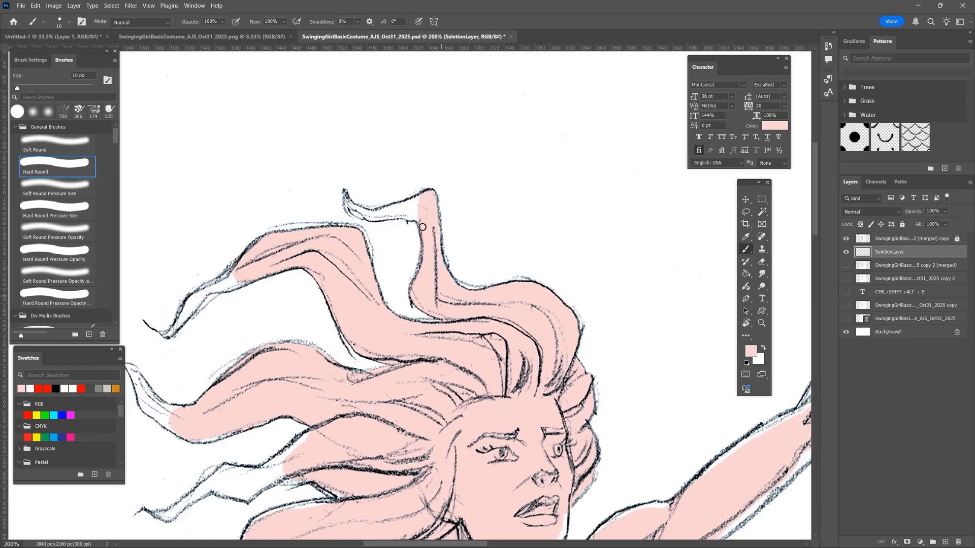
mouse_move(422, 228)
mouse_down()
mouse_move(375, 213)
mouse_move(406, 211)
mouse_move(356, 212)
mouse_up()
drag(183, 314, 239, 282)
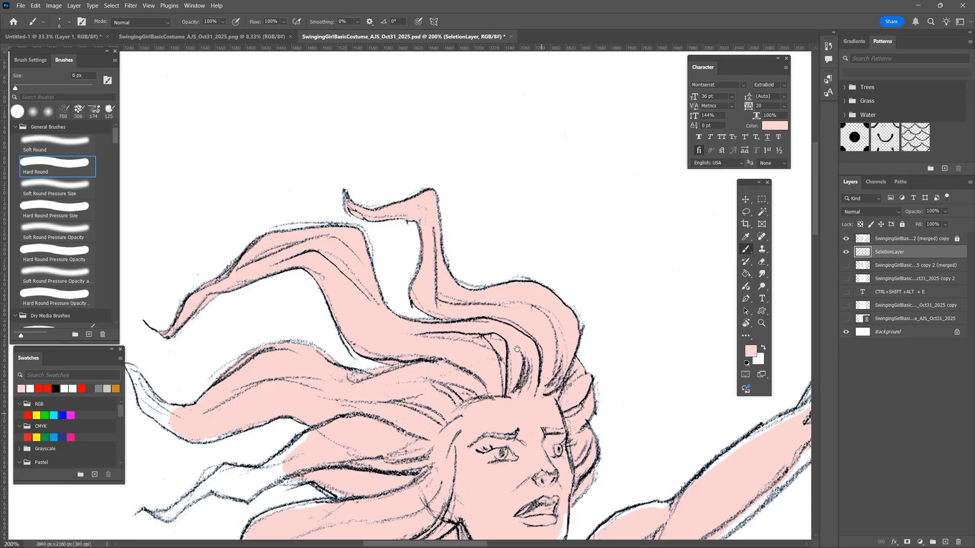
- Fill the tips of the far-left and middle hair strands using brush sizes of 6 px and 8 px
drag(517, 349, 624, 161)
mouse_move(264, 217)
mouse_down()
mouse_move(296, 223)
mouse_move(234, 182)
mouse_move(241, 212)
mouse_move(274, 243)
mouse_move(242, 200)
mouse_move(274, 232)
mouse_up()
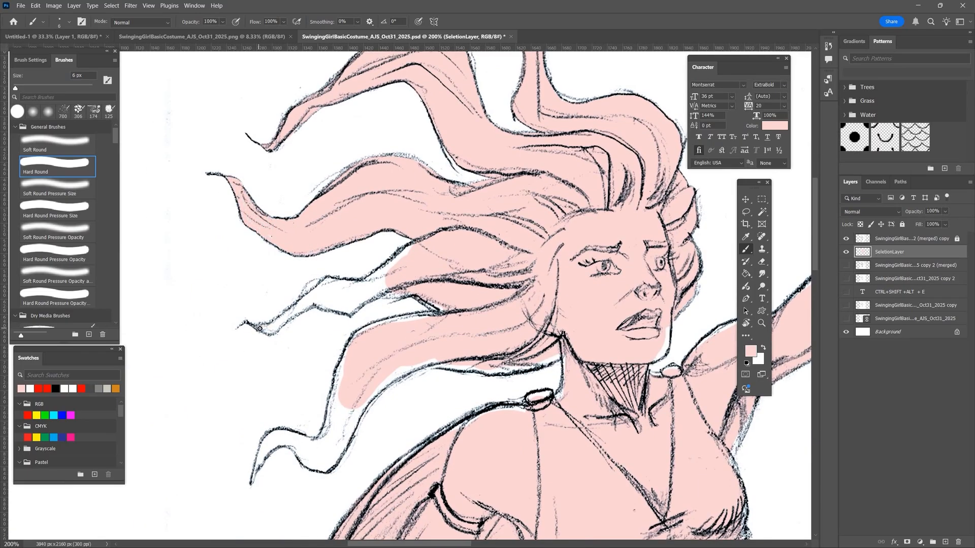
mouse_move(279, 321)
mouse_down()
mouse_move(313, 304)
mouse_move(263, 452)
mouse_move(298, 443)
mouse_move(431, 302)
mouse_move(322, 297)
mouse_move(327, 281)
mouse_move(365, 282)
mouse_move(394, 267)
mouse_move(335, 308)
mouse_move(441, 302)
mouse_move(325, 287)
mouse_move(403, 272)
mouse_up()
key(bracketright)
key(bracketright)
key(bracketright)
key(bracketright)
key(bracketright)
drag(345, 303, 382, 317)
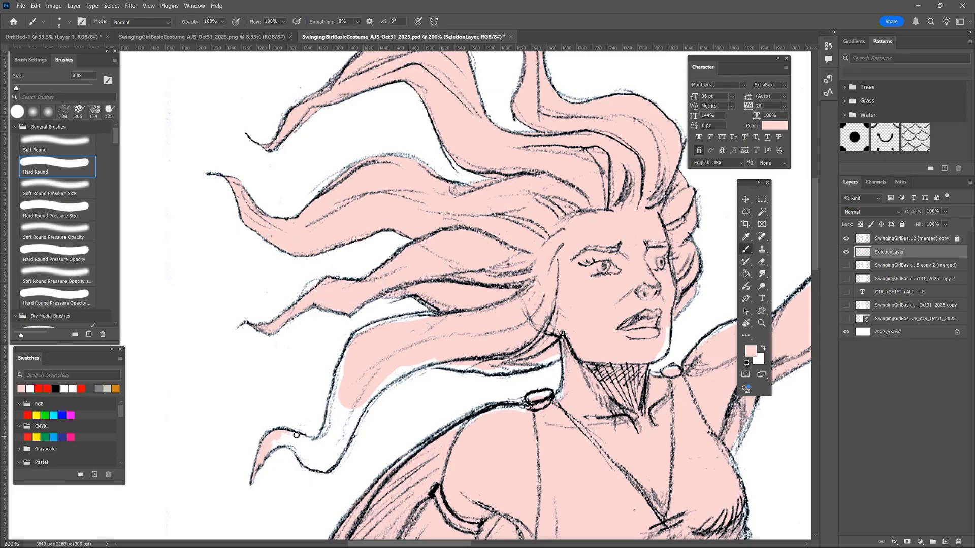
- Fill the lowest hair strand, the neck edge and the hair beside the face with the 8 px brush
mouse_move(296, 436)
mouse_down()
mouse_move(327, 467)
mouse_move(362, 404)
mouse_move(484, 304)
mouse_move(358, 338)
mouse_move(337, 387)
mouse_move(337, 446)
mouse_move(310, 445)
mouse_up()
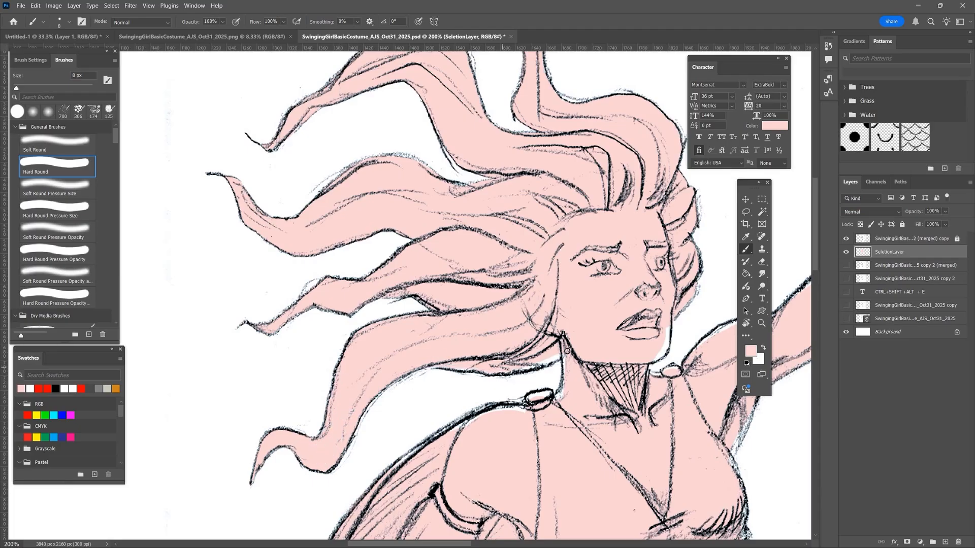
mouse_move(567, 351)
mouse_down()
mouse_move(531, 402)
mouse_move(444, 433)
mouse_up()
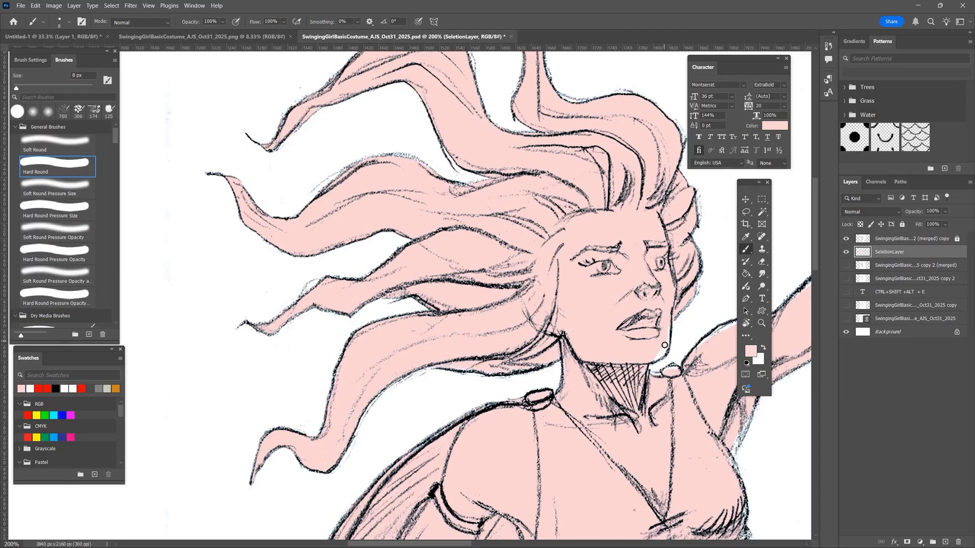
drag(706, 277, 378, 343)
drag(377, 404, 441, 385)
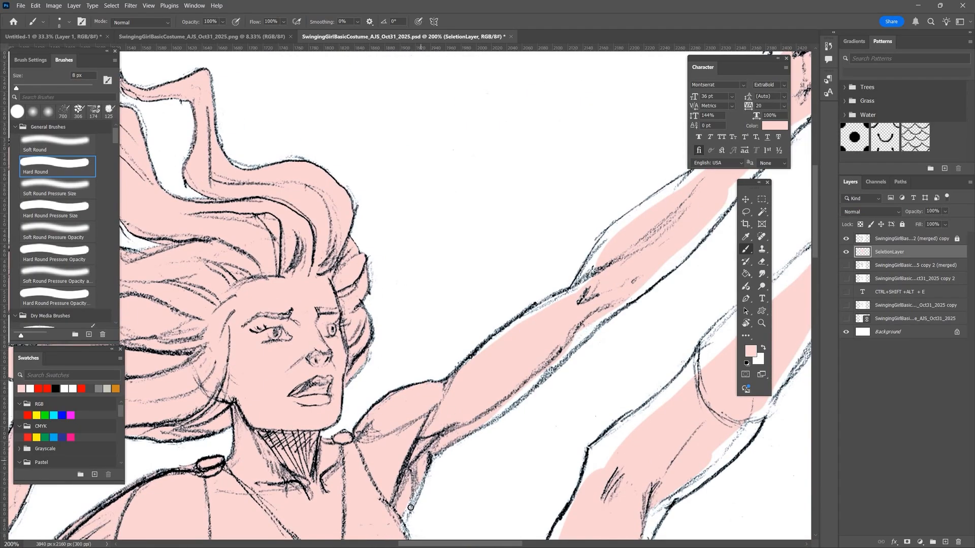
- Extend the skin-coloured base to the outlines of the armpit and raised arm with the 8 px brush
drag(411, 510, 591, 326)
drag(464, 364, 584, 285)
drag(625, 305, 420, 446)
drag(426, 443, 505, 365)
mouse_move(374, 424)
mouse_down()
mouse_move(393, 391)
mouse_move(458, 336)
mouse_up()
drag(508, 370, 570, 282)
mouse_move(556, 245)
mouse_down()
mouse_move(540, 268)
mouse_move(654, 203)
mouse_move(605, 165)
mouse_move(572, 203)
mouse_move(640, 175)
mouse_move(306, 248)
mouse_up()
- Fill the raised fist and the sole and heel of the raised foot out to their outlines
key(e)
key(b)
mouse_move(385, 354)
mouse_down()
mouse_move(461, 237)
mouse_move(468, 300)
mouse_move(435, 388)
mouse_move(460, 341)
mouse_move(351, 427)
mouse_move(427, 407)
mouse_move(389, 488)
mouse_move(413, 412)
mouse_up()
drag(345, 431, 330, 463)
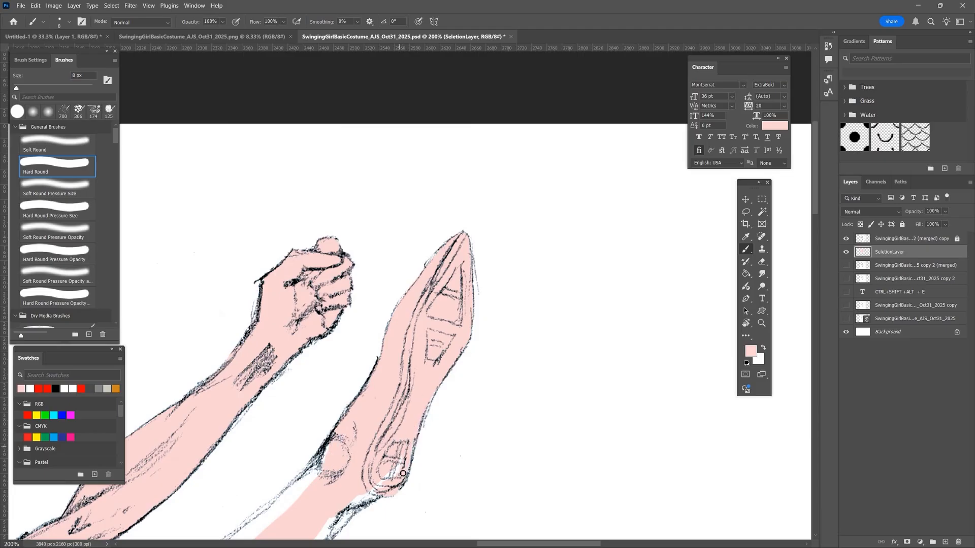
drag(405, 460, 391, 477)
mouse_move(397, 473)
mouse_down()
mouse_move(461, 231)
mouse_move(313, 417)
mouse_up()
- Fill the raised leg's calf and knee out to the outline with a 30 px brush
mouse_move(252, 343)
mouse_down()
mouse_move(397, 218)
mouse_move(390, 290)
mouse_up()
key(bracketright)
key(bracketright)
key(bracketright)
key(bracketright)
key(bracketright)
key(bracketright)
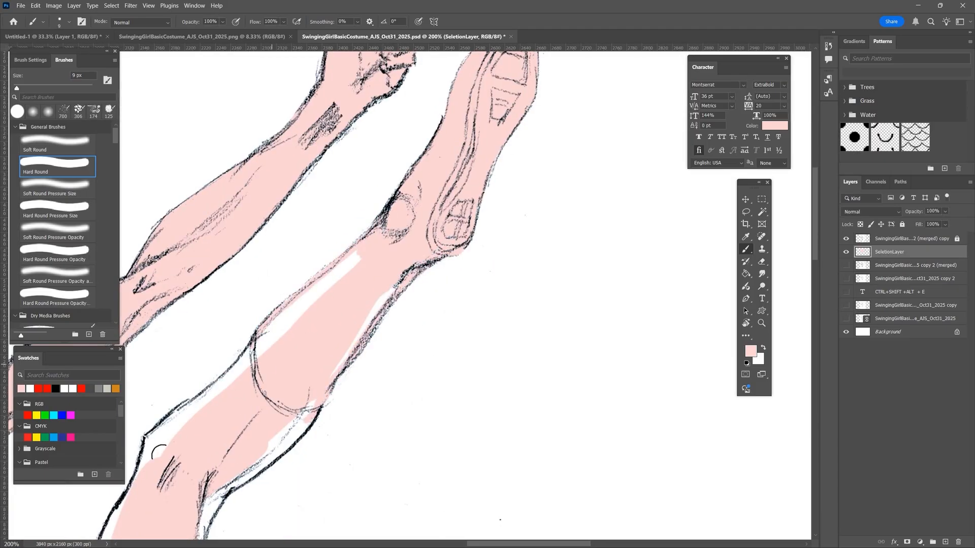
mouse_move(159, 452)
mouse_down()
mouse_move(287, 313)
mouse_move(385, 281)
mouse_move(308, 406)
mouse_up()
drag(358, 262, 464, 72)
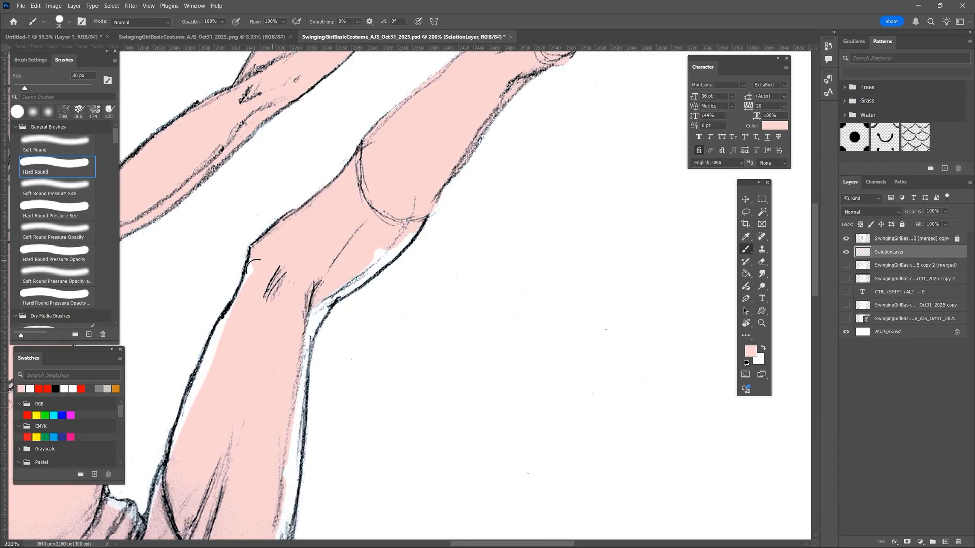
drag(261, 274, 167, 503)
mouse_move(283, 466)
mouse_down()
mouse_move(326, 303)
mouse_move(401, 242)
mouse_up()
- Extend the base to the edges of the raised thigh and hips, undoing a stray stroke
drag(294, 288, 257, 293)
mouse_move(425, 265)
mouse_down()
mouse_move(414, 339)
mouse_move(250, 471)
mouse_up()
drag(249, 471, 388, 248)
drag(196, 289, 390, 243)
mouse_move(148, 204)
mouse_down()
mouse_move(264, 185)
mouse_move(126, 209)
mouse_up()
key(ctrl+z)
mouse_move(230, 162)
mouse_down()
mouse_move(233, 180)
mouse_move(380, 282)
mouse_up()
- Fill the remaining gaps along the torso and cape edges with a 10 px brush
key(bracketleft)
key(bracketleft)
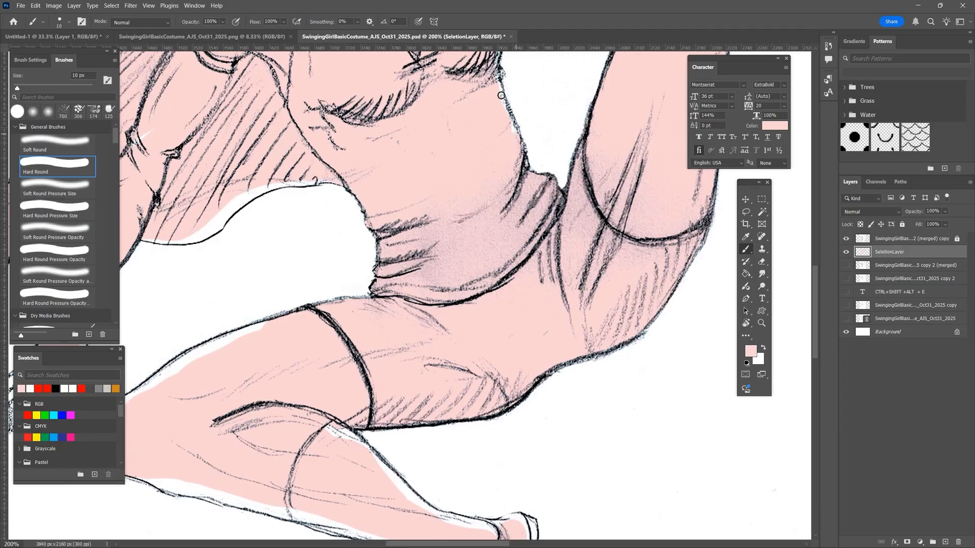
drag(501, 95, 515, 128)
drag(442, 189, 444, 411)
mouse_move(481, 243)
mouse_down()
mouse_move(492, 253)
mouse_move(597, 94)
mouse_up()
drag(264, 311, 424, 251)
drag(350, 236, 506, 111)
mouse_move(235, 323)
mouse_down()
mouse_move(225, 279)
mouse_move(264, 165)
mouse_up()
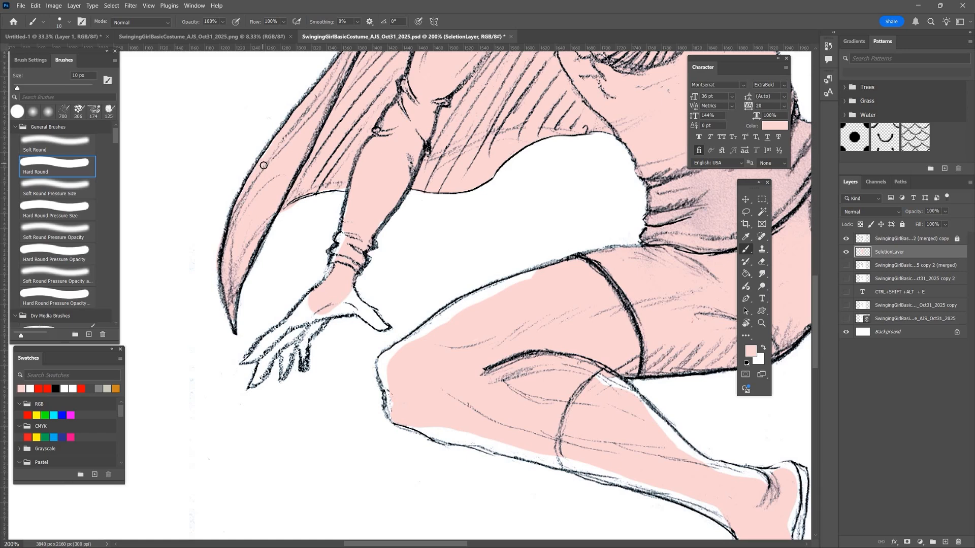
- Fill the lowered hand and its fingers with a 6 px brush
drag(343, 233, 328, 285)
key(bracketleft)
mouse_move(265, 339)
mouse_down()
mouse_move(259, 356)
mouse_move(305, 346)
mouse_move(313, 332)
mouse_move(369, 308)
mouse_up()
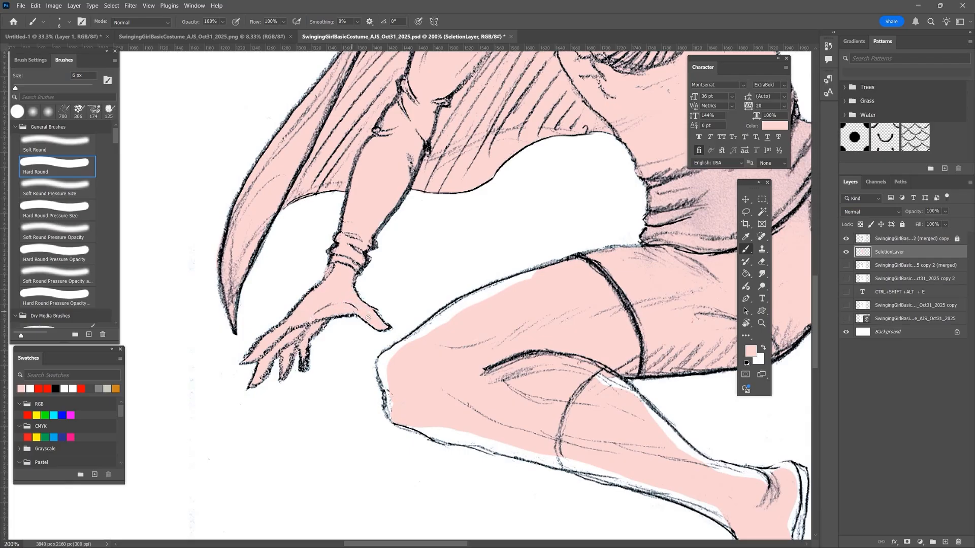
- Extend the base to the outlines of the bent leg's thigh, knee and shin with a 15 px brush
key(bracketright)
key(bracketright)
key(bracketright)
key(bracketright)
key(bracketright)
mouse_move(401, 345)
mouse_down()
mouse_move(479, 301)
mouse_move(396, 374)
mouse_move(392, 353)
mouse_move(384, 357)
mouse_up()
mouse_move(628, 435)
mouse_down()
mouse_move(337, 366)
mouse_move(415, 360)
mouse_up()
drag(200, 325, 282, 351)
drag(254, 343, 348, 365)
mouse_move(392, 279)
mouse_down()
mouse_move(496, 370)
mouse_move(568, 375)
mouse_move(528, 432)
mouse_move(396, 365)
mouse_move(186, 316)
mouse_up()
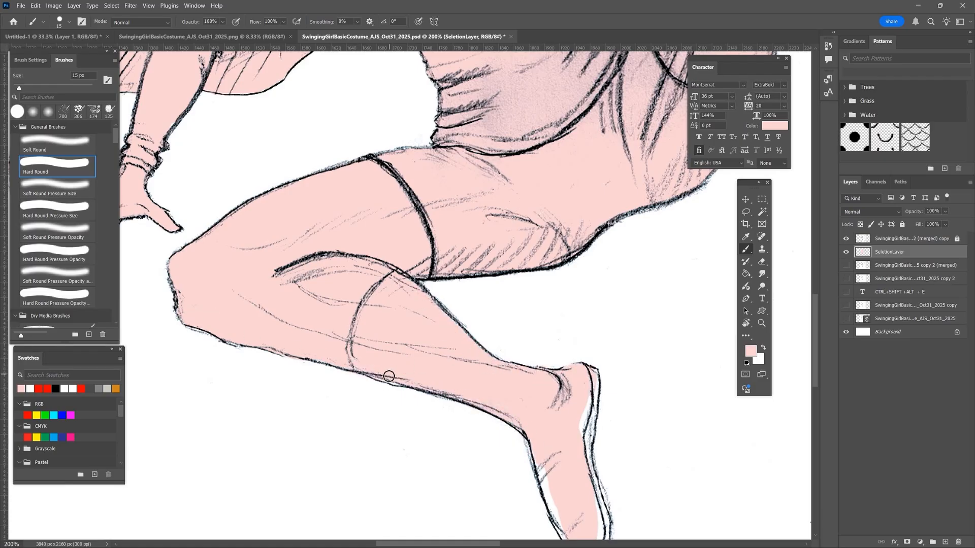
- Finish filling the bent leg's lower edge, ankle and foot with the 15 px brush
mouse_move(292, 367)
mouse_down()
mouse_move(265, 374)
mouse_move(305, 368)
mouse_move(296, 364)
mouse_up()
click(762, 261)
key(b)
mouse_move(513, 429)
mouse_down()
mouse_move(371, 341)
mouse_move(300, 345)
mouse_up()
mouse_move(379, 301)
mouse_down()
mouse_move(353, 465)
mouse_move(390, 456)
mouse_move(374, 359)
mouse_up()
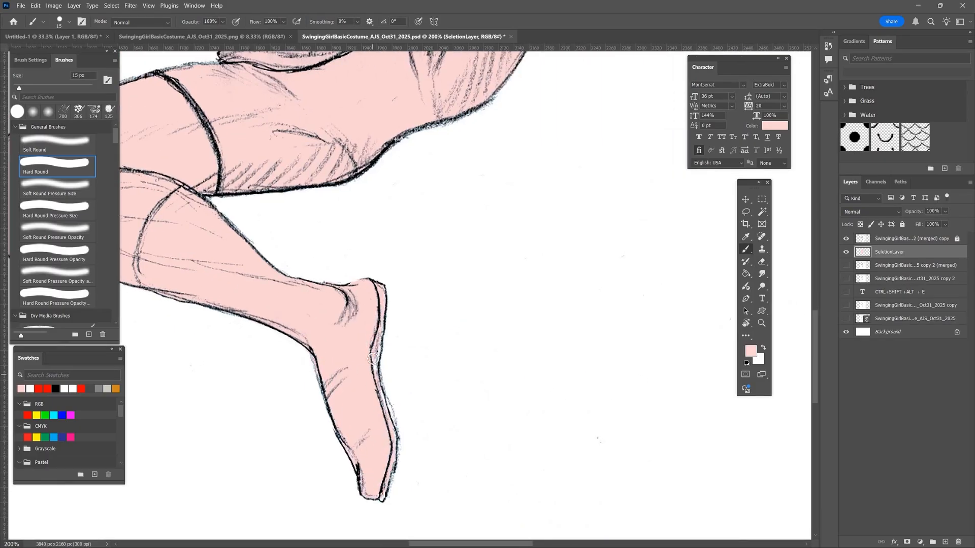
- Unlock the line-art layer, erase stray marks beside the lower foot with a 10 px eraser, and relock the layer
key(p)
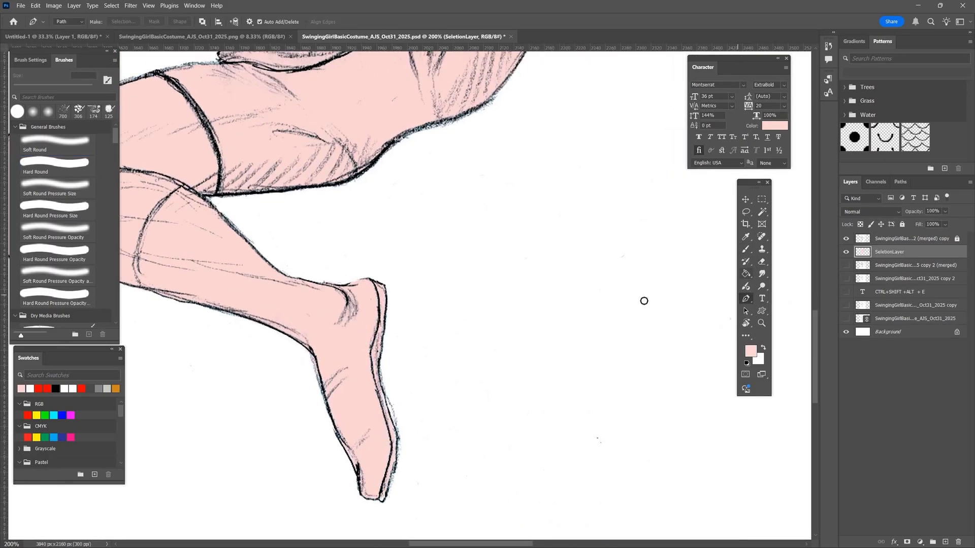
key(b)
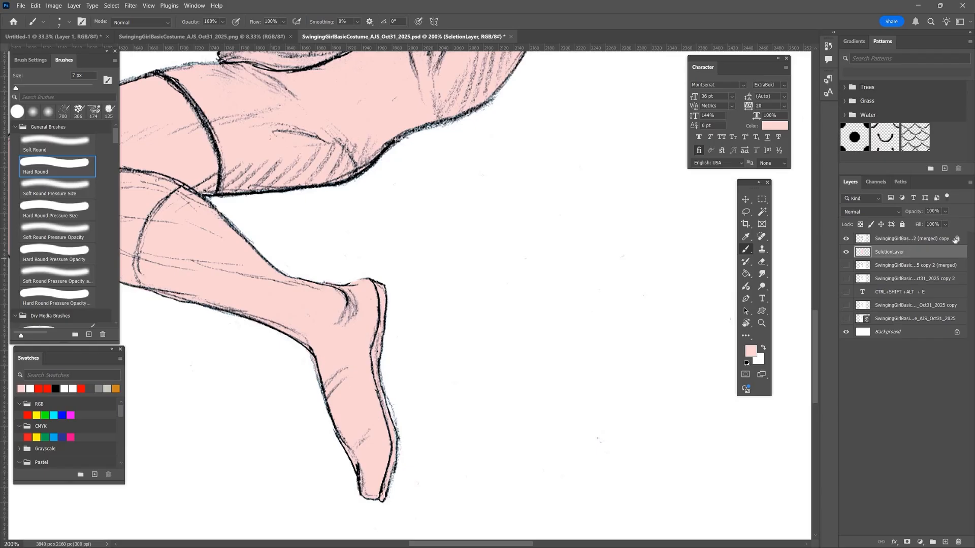
click(914, 238)
key(e)
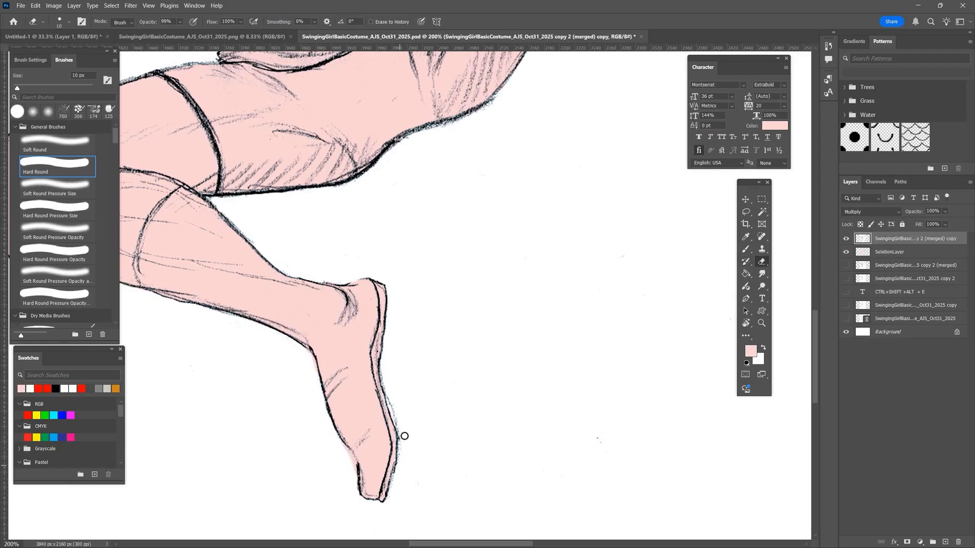
drag(405, 437, 391, 395)
click(902, 224)
click(894, 252)
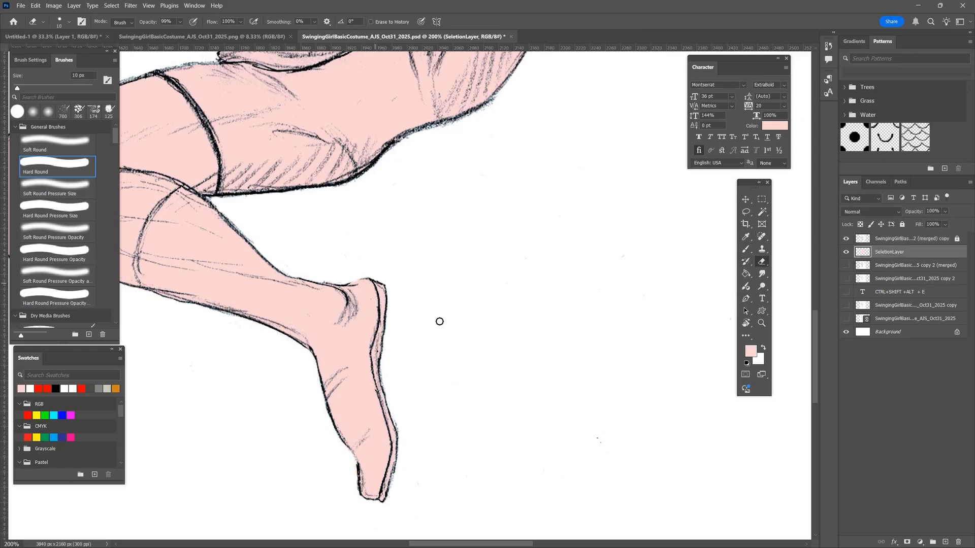
- Lock SeletionLayer and create a new layer named Hair above it
key(ctrl+0)
click(902, 224)
key(ctrl+shift+alt+n)
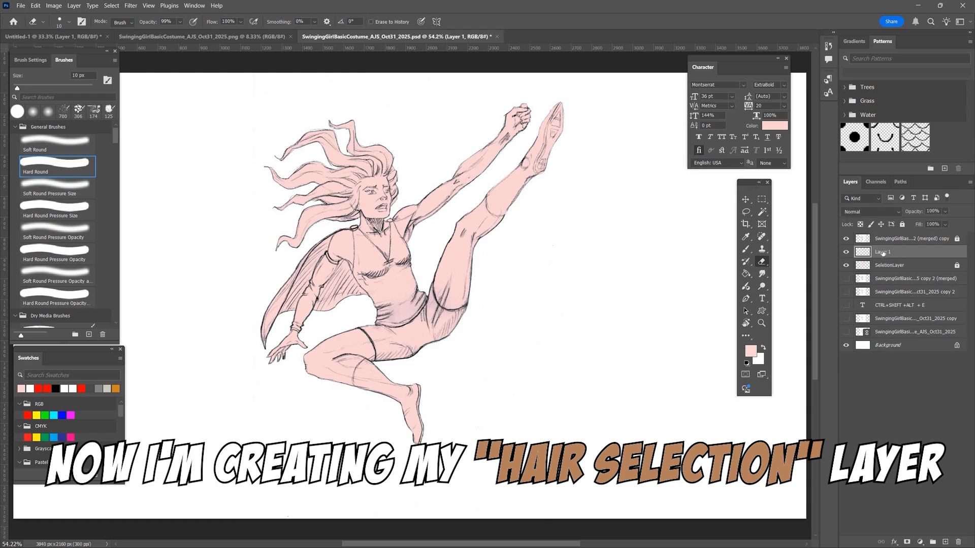
key(Return)
- Set the foreground colour to the brown #b4805d
click(751, 351)
drag(554, 202, 554, 197)
click(482, 121)
key(Return)
- Outline the hairline around the face and the outer edges of the hair in brown on the Hair layer
key(ctrl+plus)
key(ctrl+plus)
key(ctrl+plus)
key(ctrl+plus)
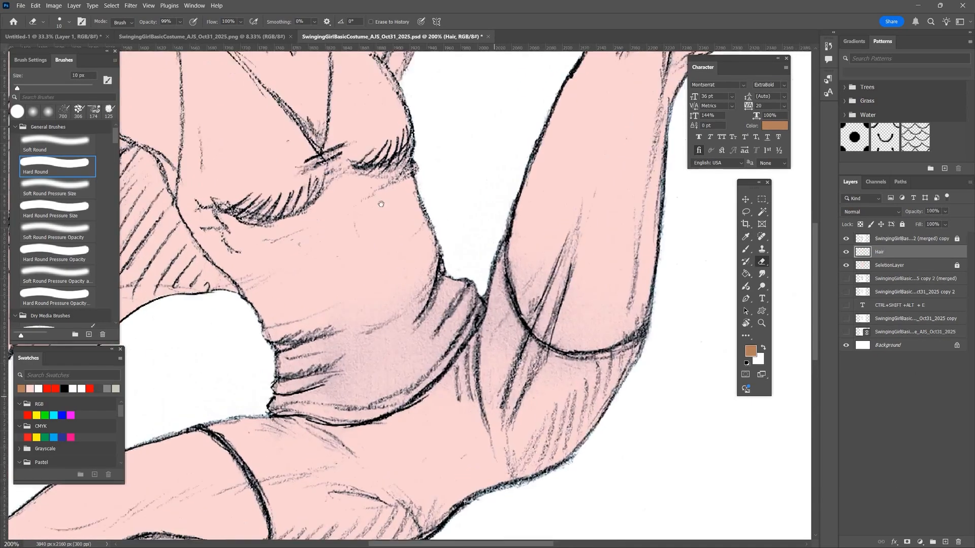
drag(404, 245, 429, 319)
mouse_move(316, 180)
mouse_down()
mouse_move(441, 408)
mouse_move(386, 367)
mouse_move(495, 176)
mouse_move(597, 178)
mouse_move(616, 340)
mouse_move(637, 213)
mouse_move(607, 122)
mouse_up()
key(b)
drag(440, 399, 396, 413)
mouse_move(238, 418)
mouse_down()
mouse_move(322, 424)
mouse_move(426, 415)
mouse_up()
drag(609, 125, 572, 317)
mouse_move(571, 319)
mouse_down()
mouse_move(573, 246)
mouse_move(449, 223)
mouse_up()
mouse_move(556, 229)
mouse_down()
mouse_move(485, 206)
mouse_move(524, 208)
mouse_up()
drag(420, 219, 397, 207)
drag(335, 219, 350, 139)
- Load SeletionLayer as a selection and fill the hair beside and behind the face using a 25 px brush
ctrl+click(862, 266)
key(bracketright)
key(bracketright)
key(bracketright)
key(bracketright)
key(bracketright)
key(bracketright)
key(bracketright)
key(bracketright)
key(bracketright)
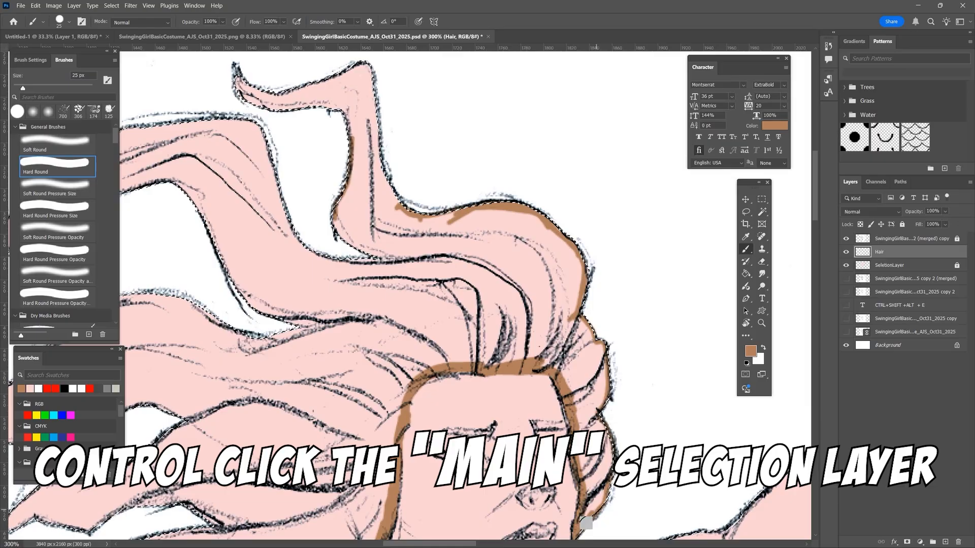
mouse_move(587, 523)
mouse_down()
mouse_move(595, 398)
mouse_move(546, 351)
mouse_move(526, 271)
mouse_up()
drag(518, 457, 532, 281)
drag(406, 408, 325, 423)
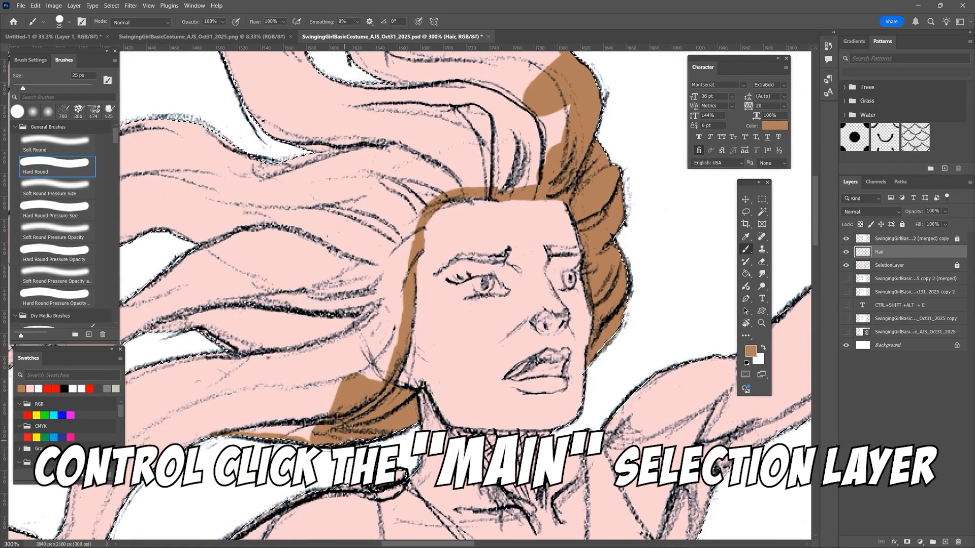
- Paint all remaining hair strands brown with an 80 px brush and clear the selection
key(ctrl+minus)
key(ctrl+minus)
mouse_move(404, 325)
mouse_down()
mouse_move(428, 256)
mouse_move(269, 228)
mouse_up()
key(bracketright)
key(bracketright)
key(bracketright)
key(bracketright)
key(bracketright)
key(bracketright)
key(bracketright)
key(bracketright)
drag(447, 224, 354, 162)
drag(305, 249, 394, 257)
mouse_move(393, 270)
mouse_down()
mouse_move(365, 327)
mouse_move(274, 384)
mouse_up()
drag(248, 281, 330, 269)
drag(330, 299, 262, 321)
key(ctrl+d)
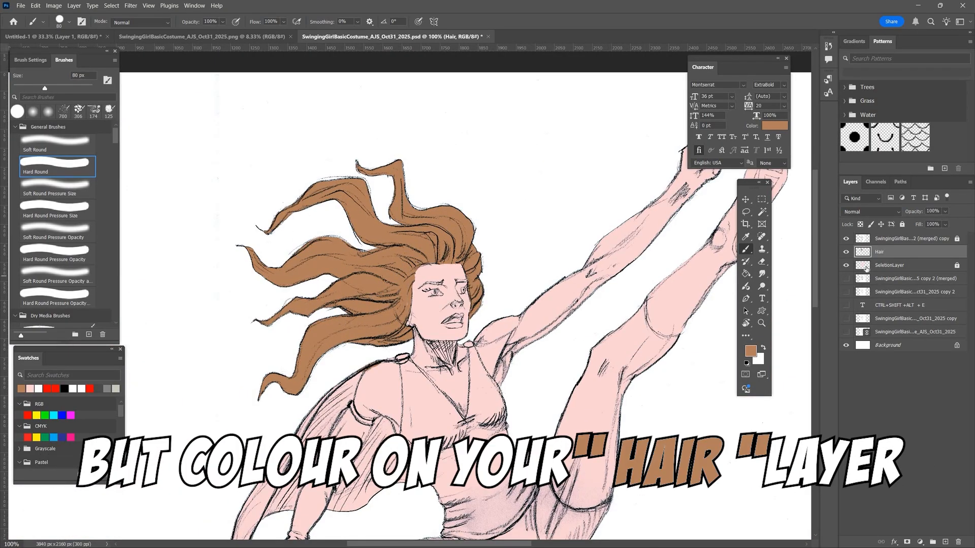
- Load SeletionLayer as a selection and create a new layer named Suit above the Hair layer
ctrl+click(865, 267)
key(ctrl+minus)
drag(579, 376, 598, 252)
key(ctrl+shift+alt+n)
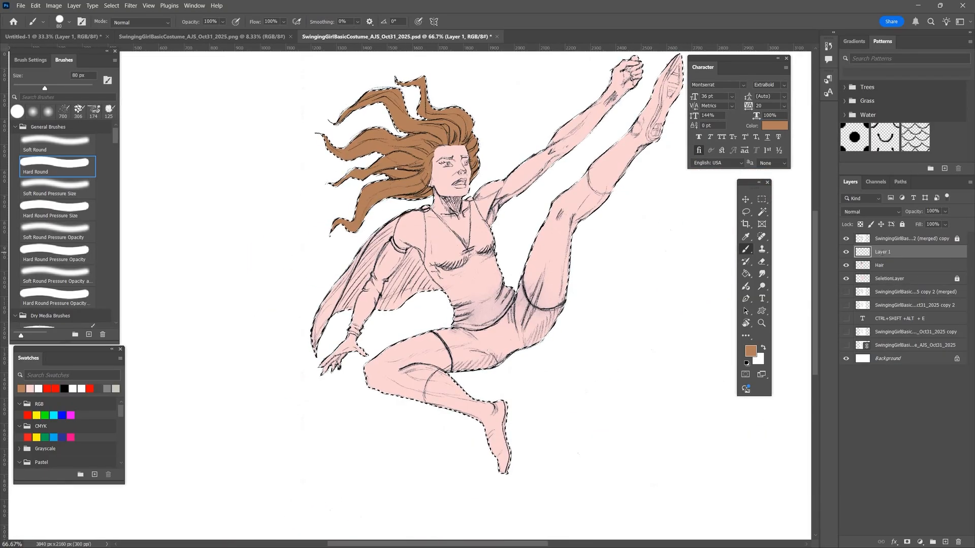
double_click(883, 252)
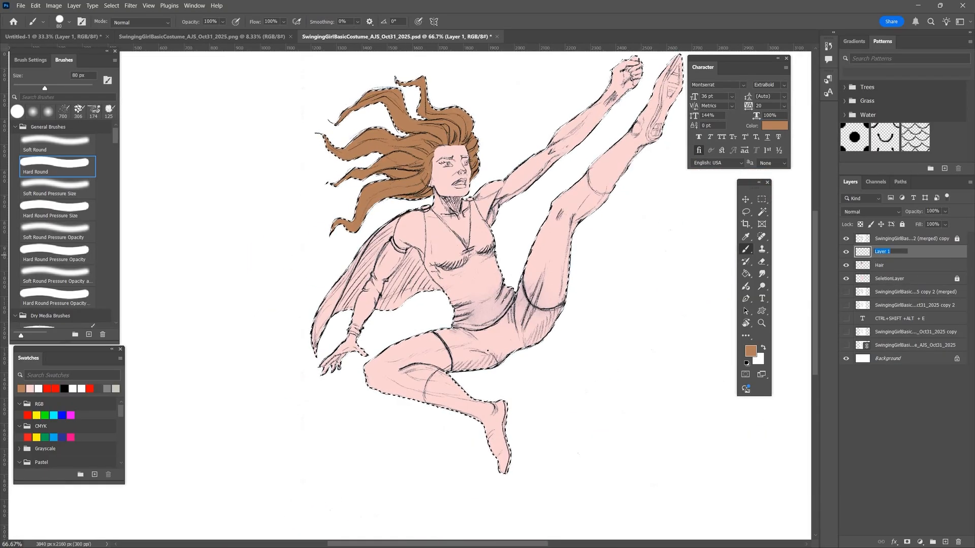
text(Sui)
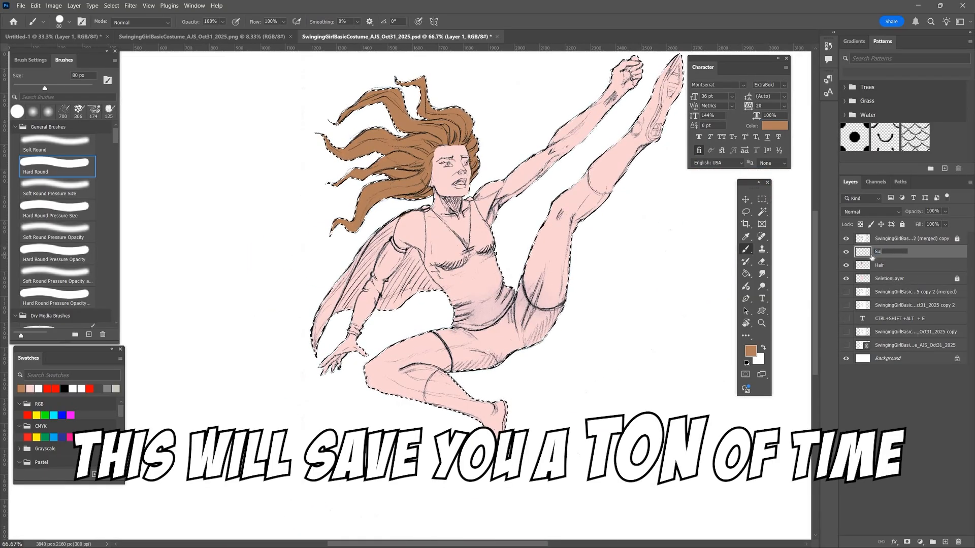
text(t)
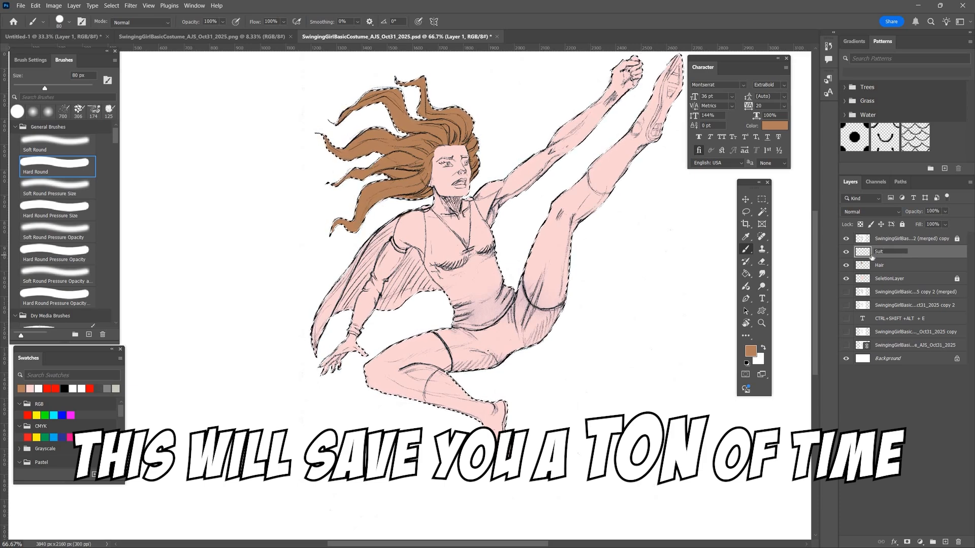
key(Return)
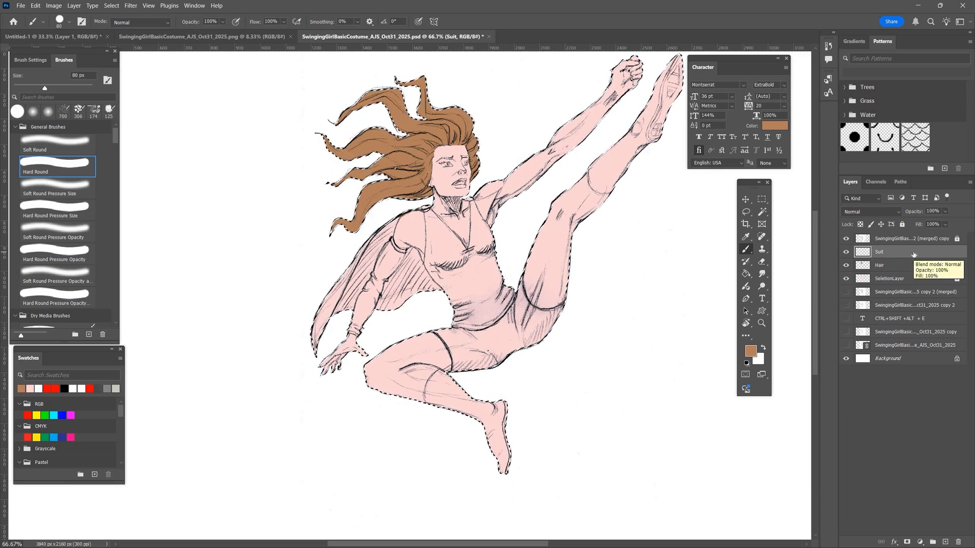
- Set the foreground colour to the pinkish red #fd3266
click(751, 351)
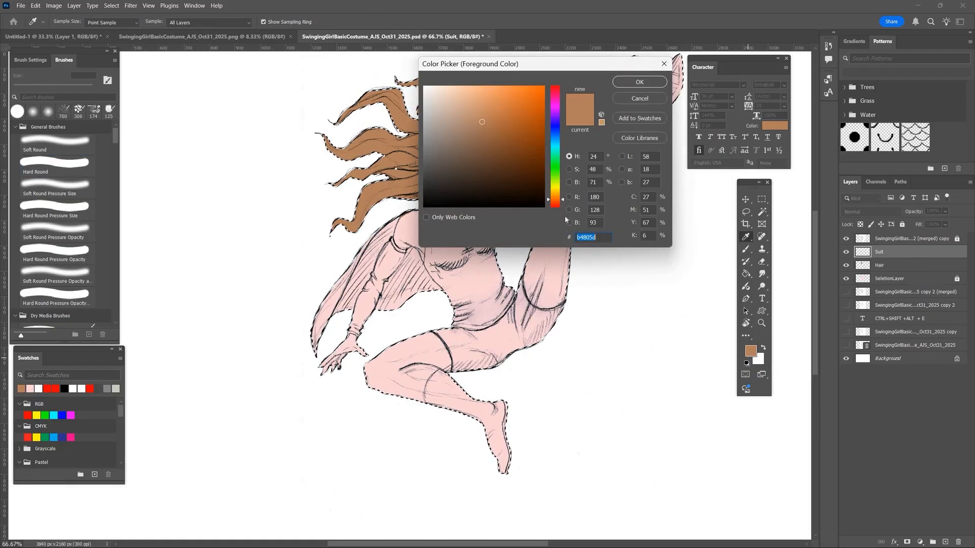
click(559, 207)
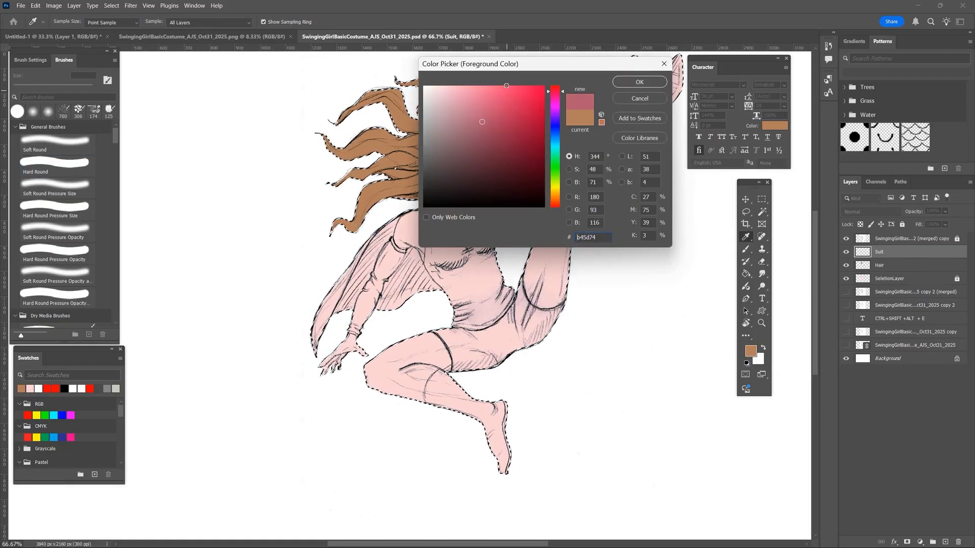
mouse_move(506, 85)
mouse_down()
mouse_move(505, 102)
mouse_move(524, 91)
mouse_up()
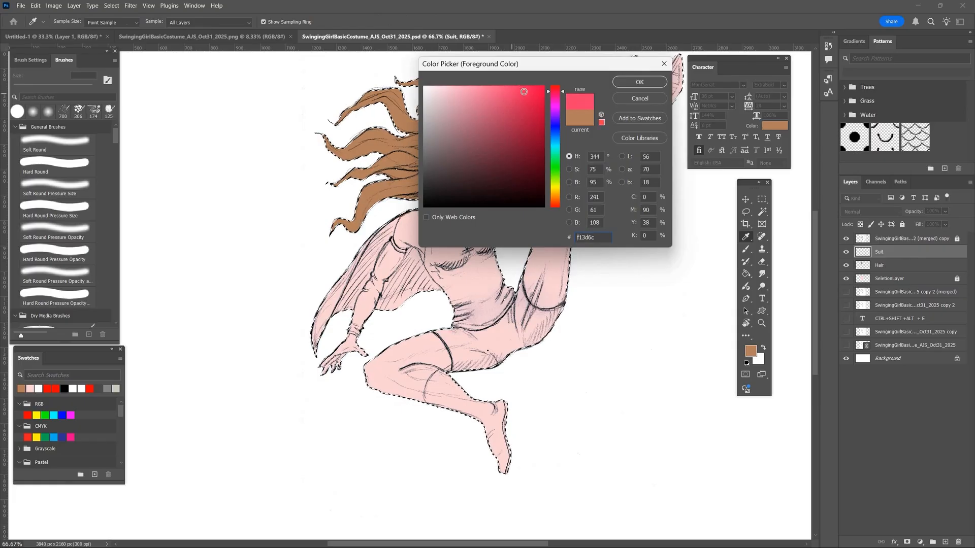
click(627, 83)
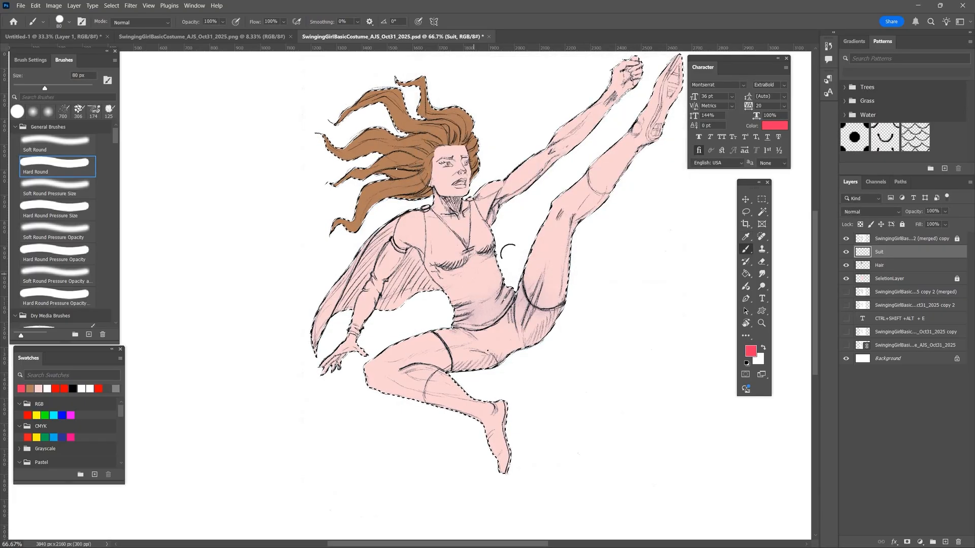
- Paint the torso, shorts, cape and upper sleeve pinkish red with the 80 px brush and clear the selection
mouse_move(508, 251)
mouse_down()
mouse_move(485, 266)
mouse_move(484, 250)
mouse_move(483, 268)
mouse_move(491, 266)
mouse_move(481, 282)
mouse_move(489, 279)
mouse_move(492, 292)
mouse_move(499, 281)
mouse_move(511, 354)
mouse_move(499, 294)
mouse_move(509, 320)
mouse_move(510, 282)
mouse_move(523, 320)
mouse_move(549, 343)
mouse_move(523, 334)
mouse_move(565, 313)
mouse_move(528, 323)
mouse_move(500, 359)
mouse_move(457, 364)
mouse_move(439, 322)
mouse_move(464, 292)
mouse_move(454, 282)
mouse_move(430, 291)
mouse_move(442, 292)
mouse_move(339, 300)
mouse_move(313, 337)
mouse_up()
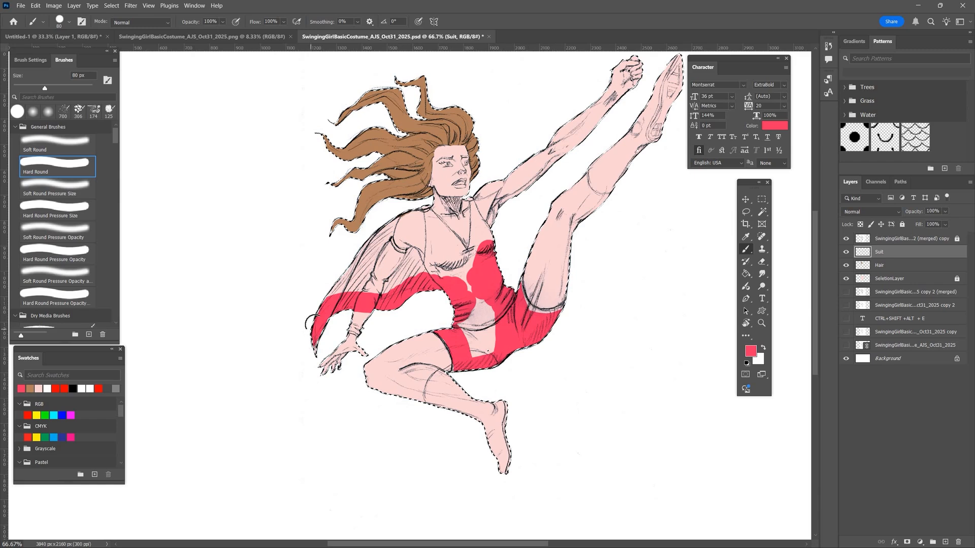
mouse_move(329, 304)
mouse_down()
mouse_move(368, 270)
mouse_move(368, 241)
mouse_move(370, 271)
mouse_move(381, 244)
mouse_move(394, 273)
mouse_move(383, 283)
mouse_move(392, 285)
mouse_move(404, 265)
mouse_move(429, 280)
mouse_move(442, 238)
mouse_move(461, 270)
mouse_up()
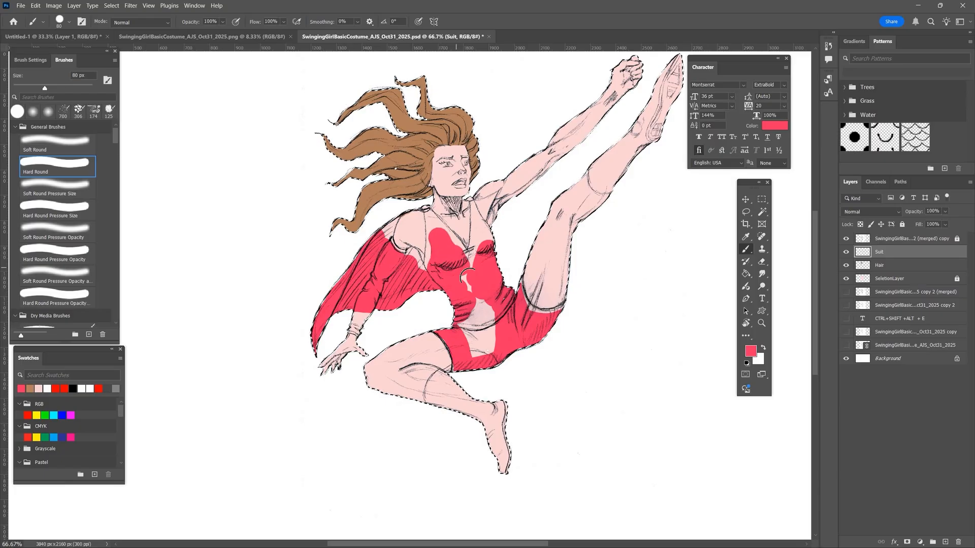
mouse_move(465, 323)
mouse_down()
mouse_move(496, 306)
mouse_move(472, 341)
mouse_move(490, 350)
mouse_move(486, 358)
mouse_move(516, 346)
mouse_up()
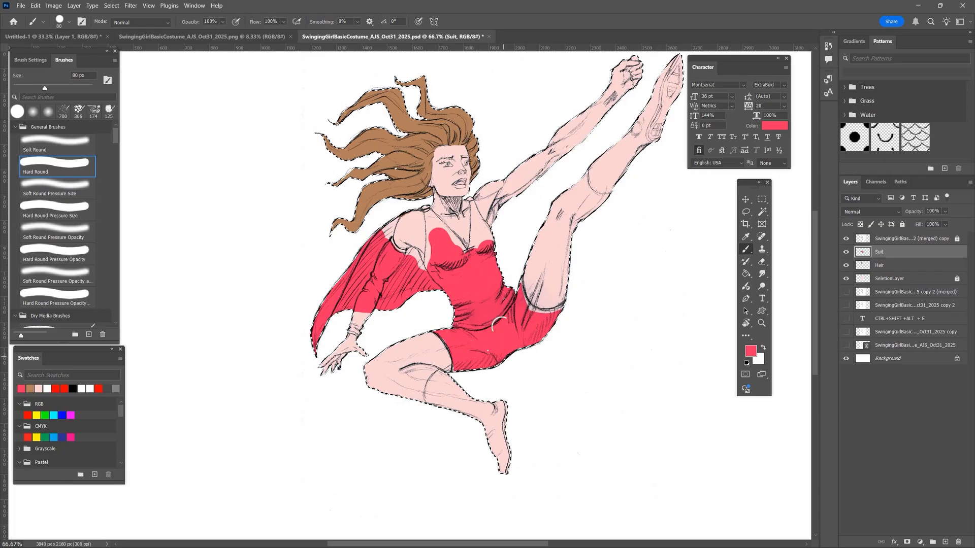
key(ctrl+d)
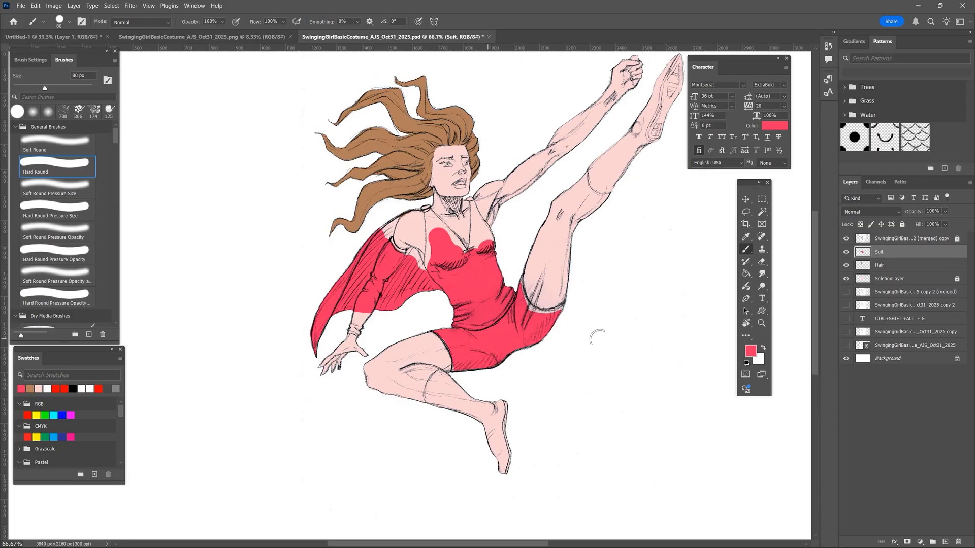
- Load SeletionLayer as a selection and touch up the shorts along the bent thigh's hem with a 20 px brush
ctrl+click(859, 283)
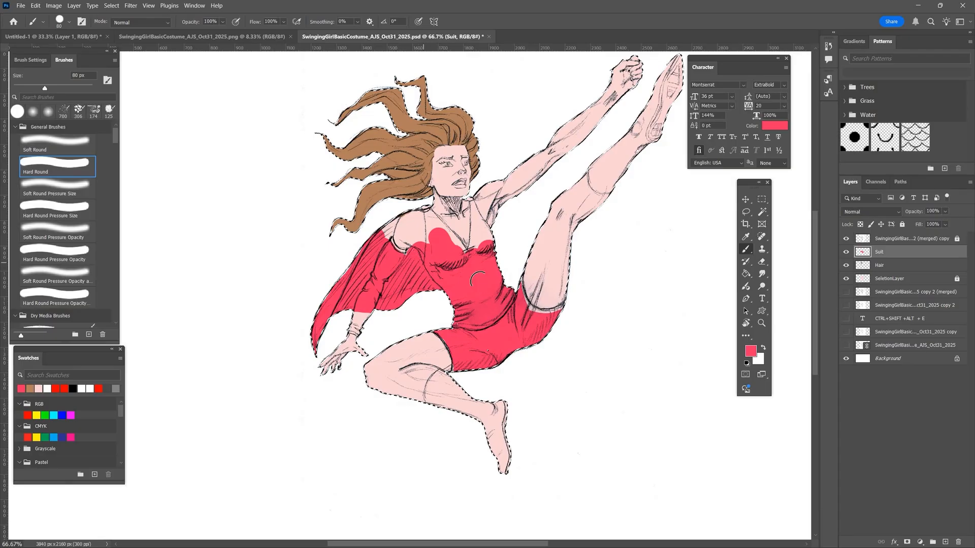
key(ctrl+z)
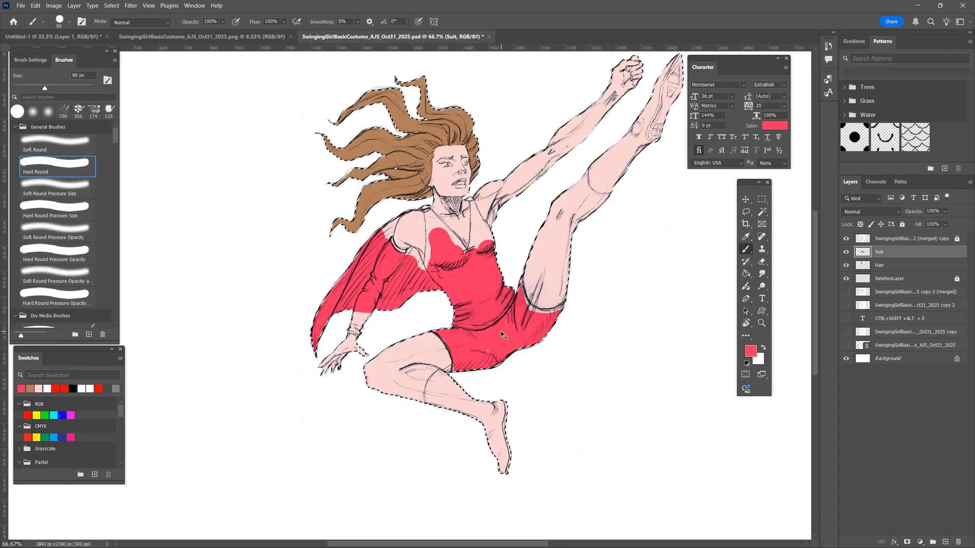
key(ctrl+plus)
key(ctrl+plus)
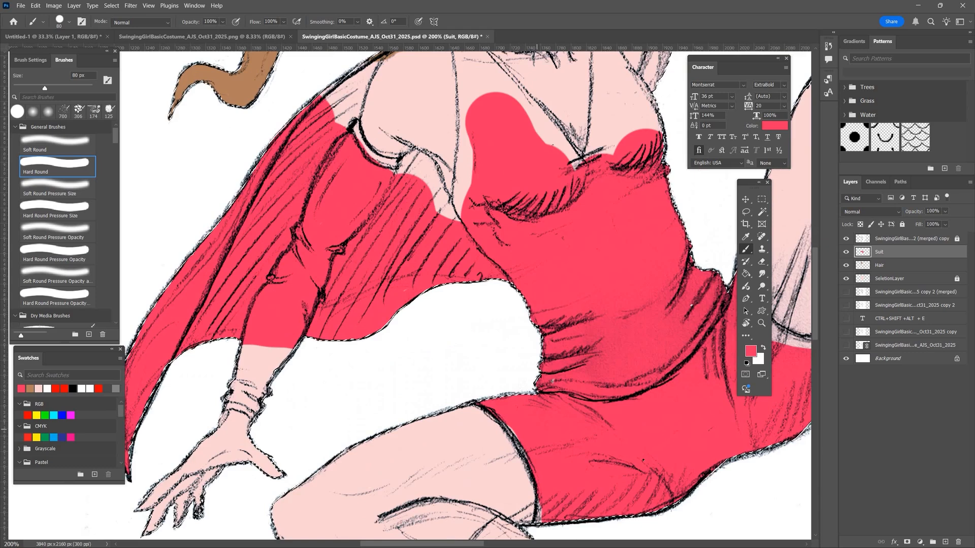
key(bracketleft)
key(bracketleft)
key(bracketleft)
key(bracketleft)
key(bracketleft)
key(bracketleft)
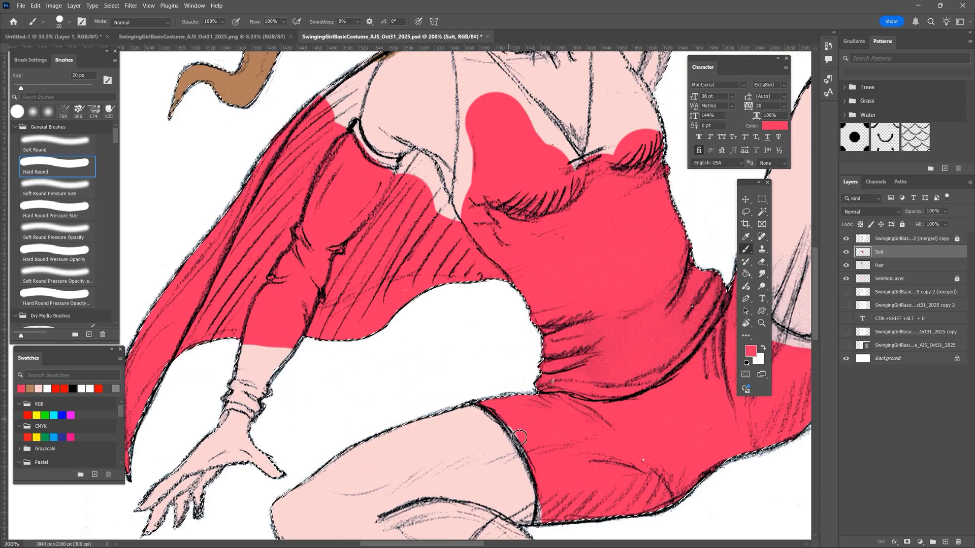
mouse_move(519, 438)
mouse_down()
mouse_move(534, 463)
mouse_move(543, 529)
mouse_move(649, 506)
mouse_up()
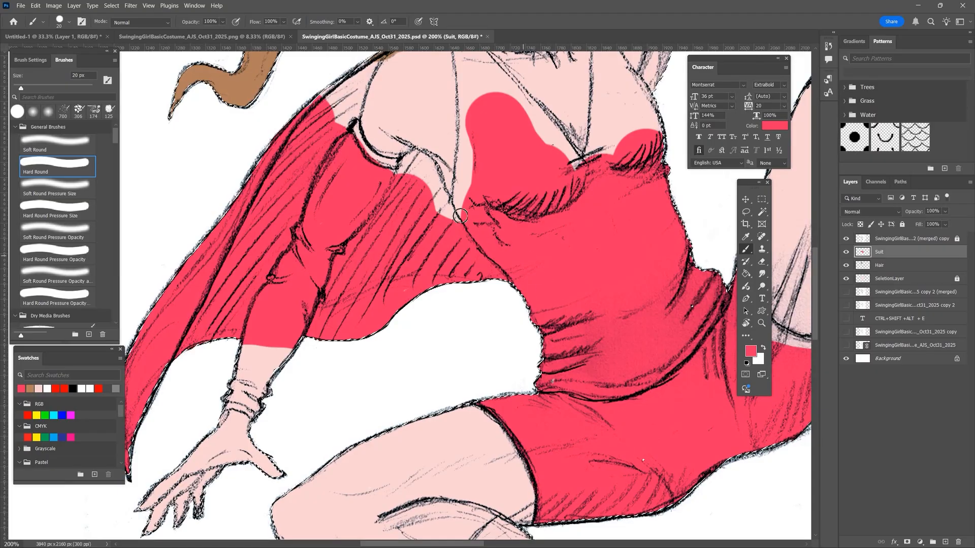
- Paint the remaining cape areas around the arm, the sleeve's top band, and both shoulder clasps pinkish red
mouse_move(460, 216)
mouse_down()
mouse_move(422, 159)
mouse_move(388, 175)
mouse_up()
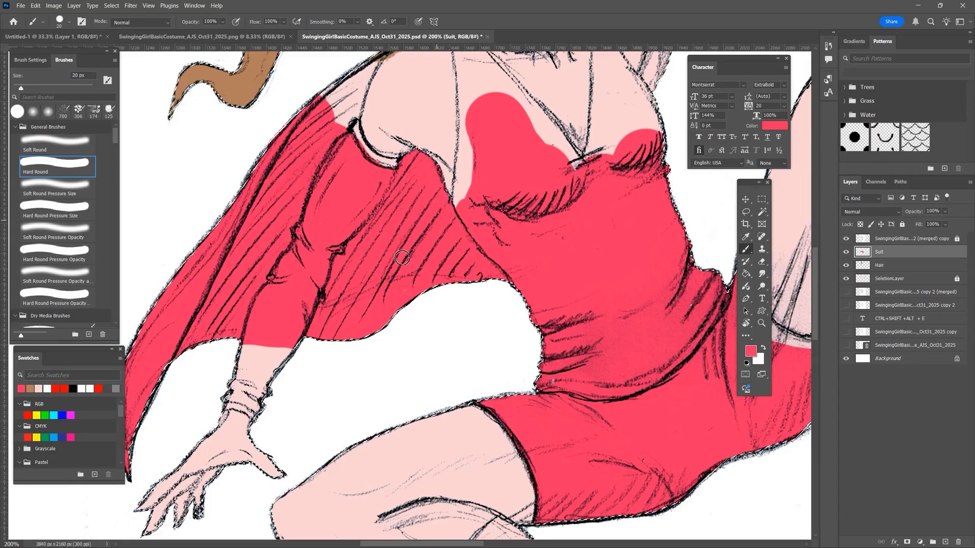
mouse_move(396, 163)
mouse_down()
mouse_move(362, 152)
mouse_move(349, 120)
mouse_up()
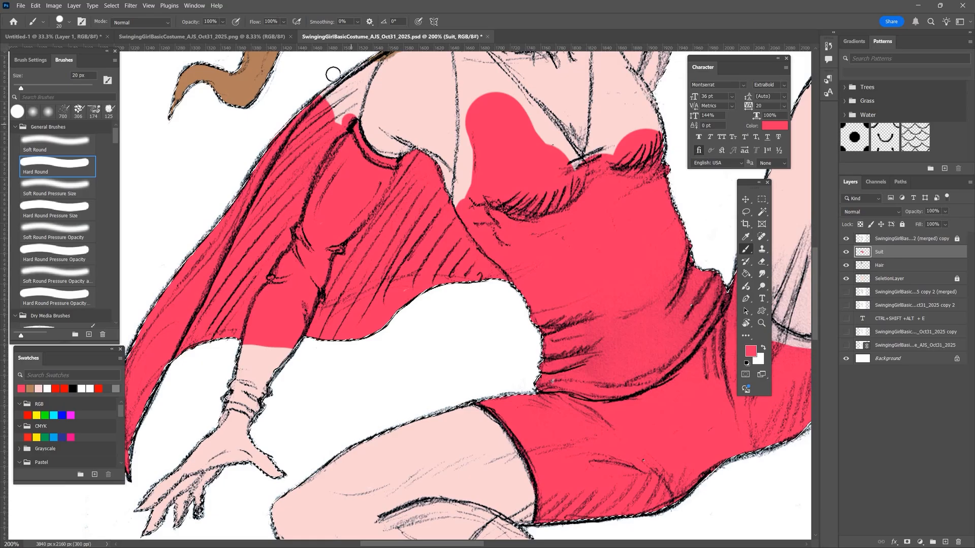
drag(333, 74, 315, 149)
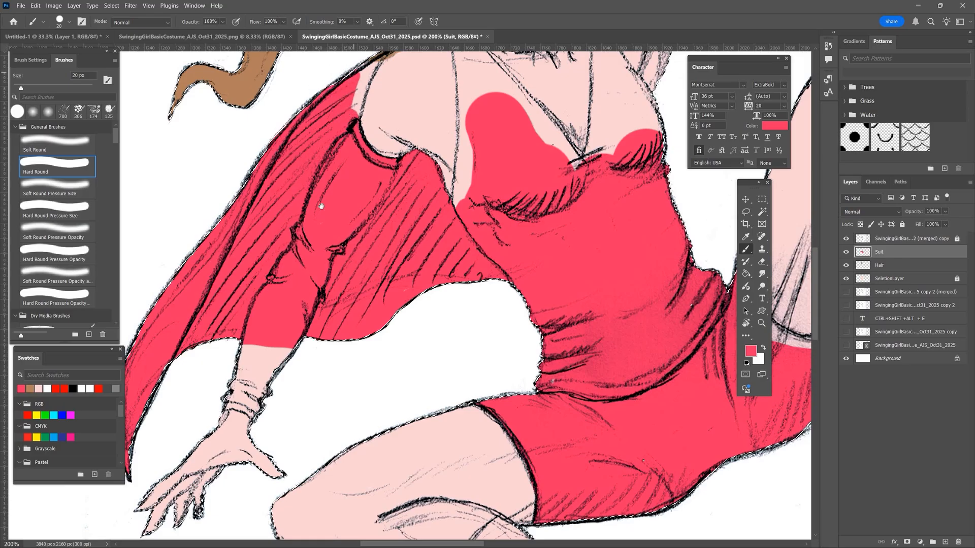
scroll(312, 263, up, 2)
scroll(313, 263, up, 4)
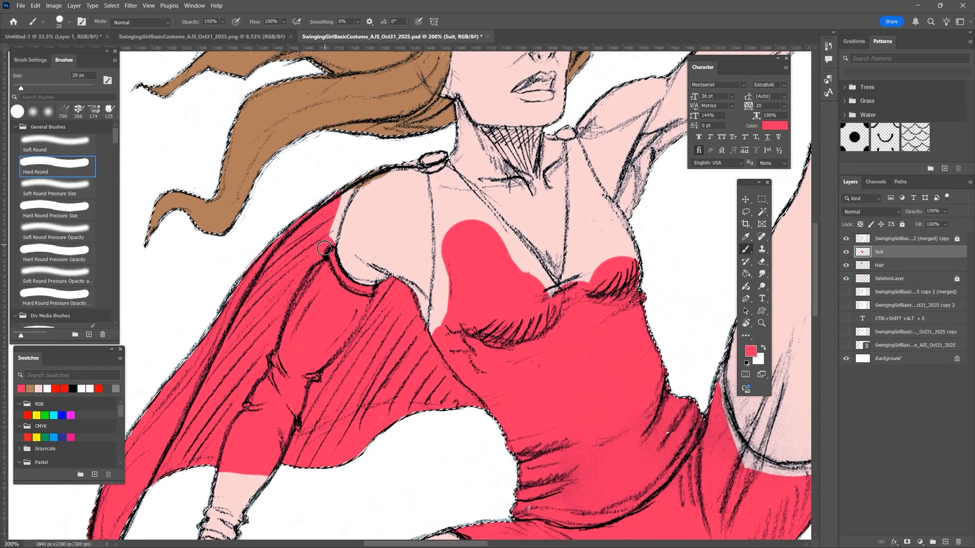
drag(364, 167, 333, 208)
drag(425, 157, 439, 162)
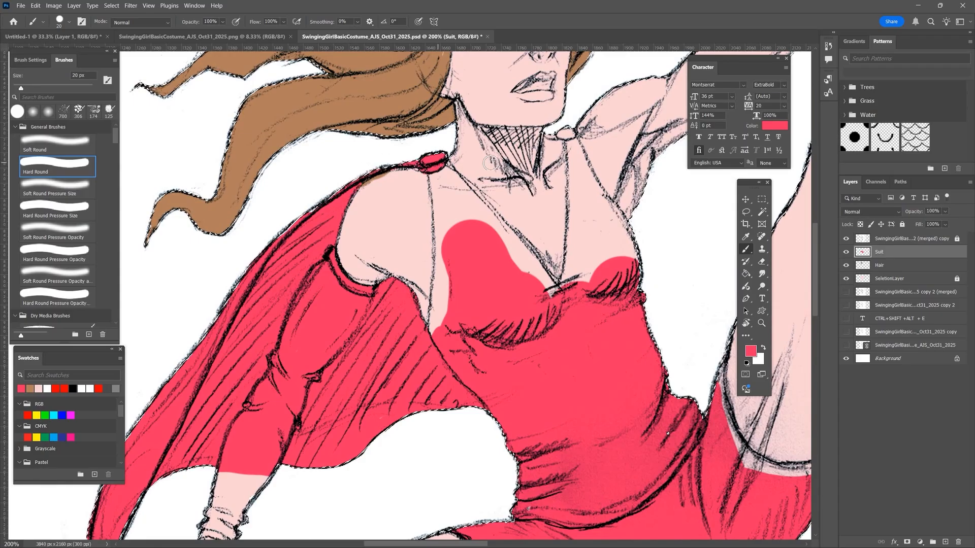
drag(568, 134, 554, 136)
- Outline the inner and outer edges of the suit strap beside the raised arm with a 9 px brush
key(bracketleft)
key(bracketleft)
key(bracketleft)
drag(568, 279, 571, 242)
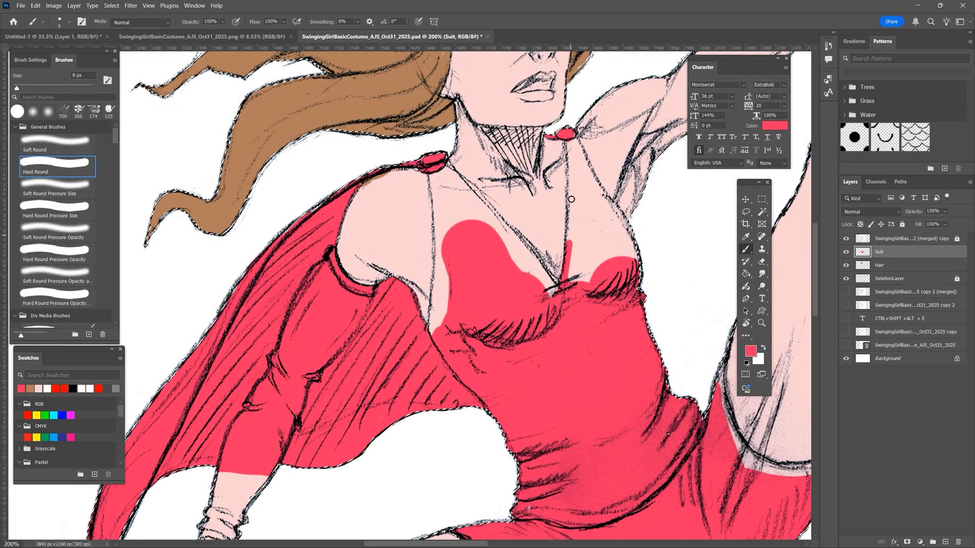
drag(569, 155, 569, 140)
drag(570, 199, 573, 138)
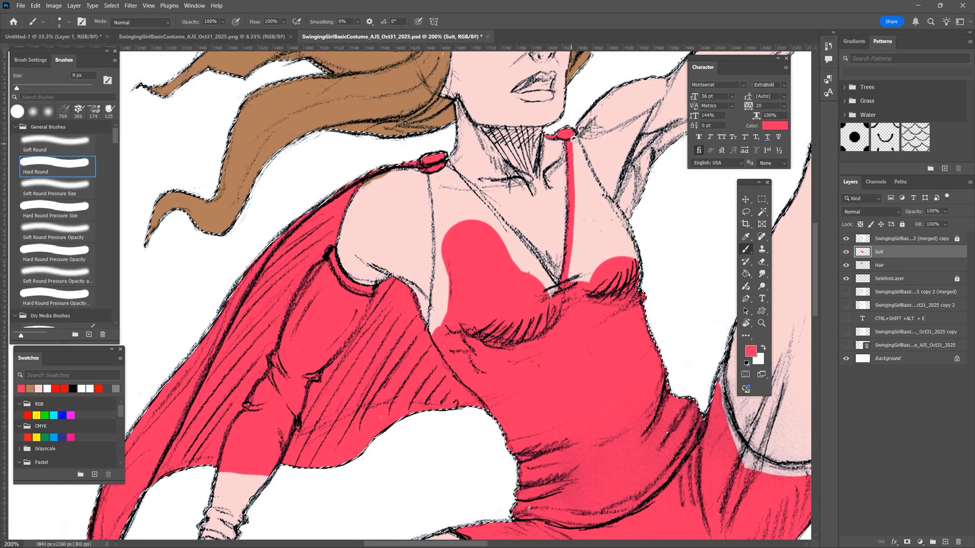
shift+click(590, 176)
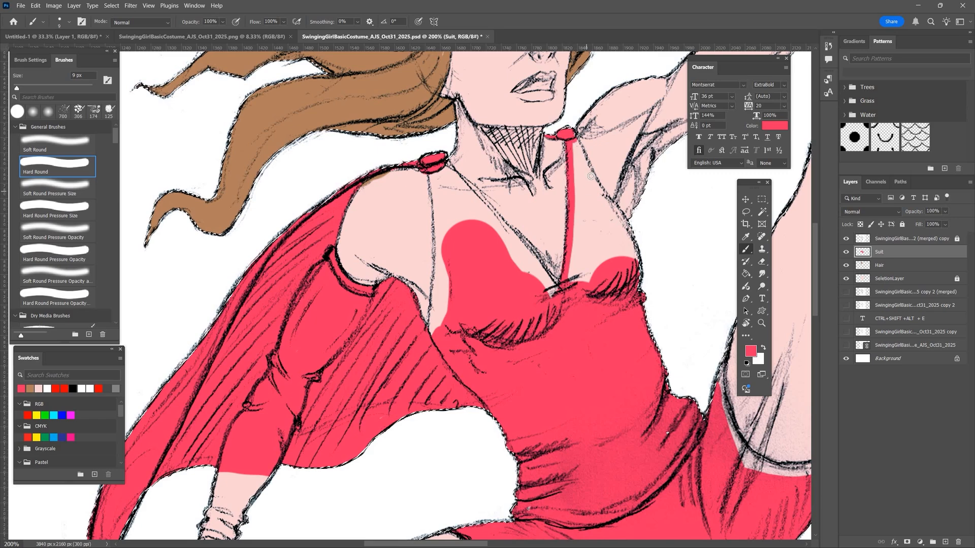
shift+click(609, 201)
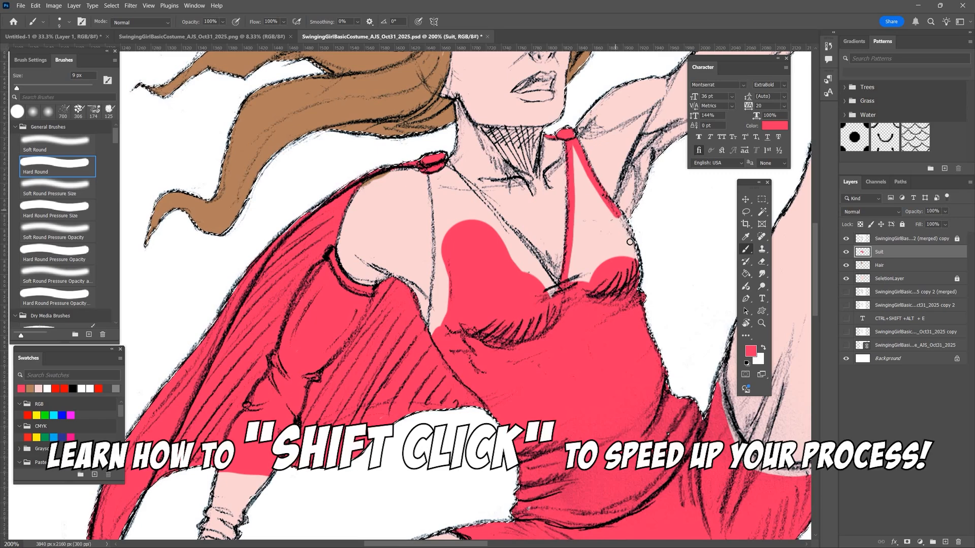
shift+click(615, 222)
shift+click(629, 235)
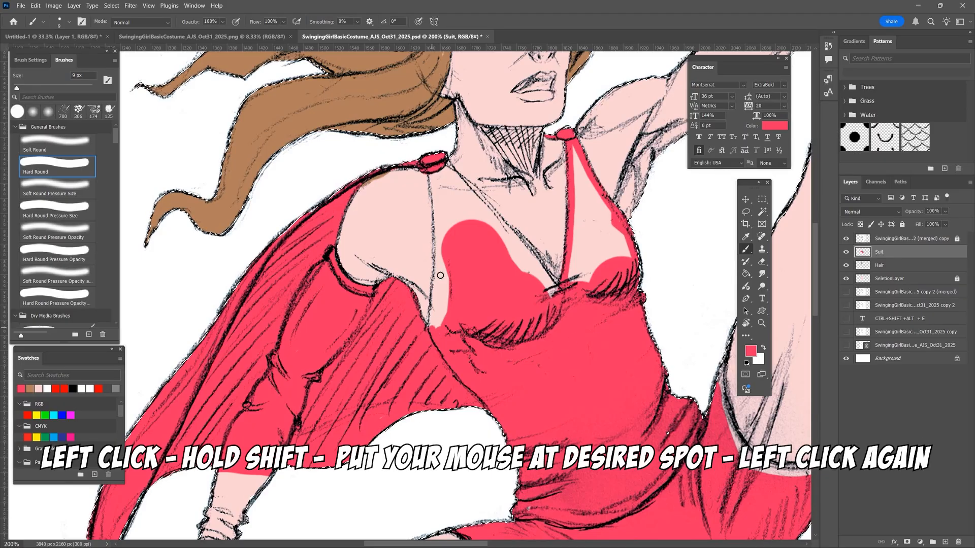
- Outline the strap on the cape side with straight strokes along its outer edge and down the neckline's V
click(433, 325)
shift+click(437, 268)
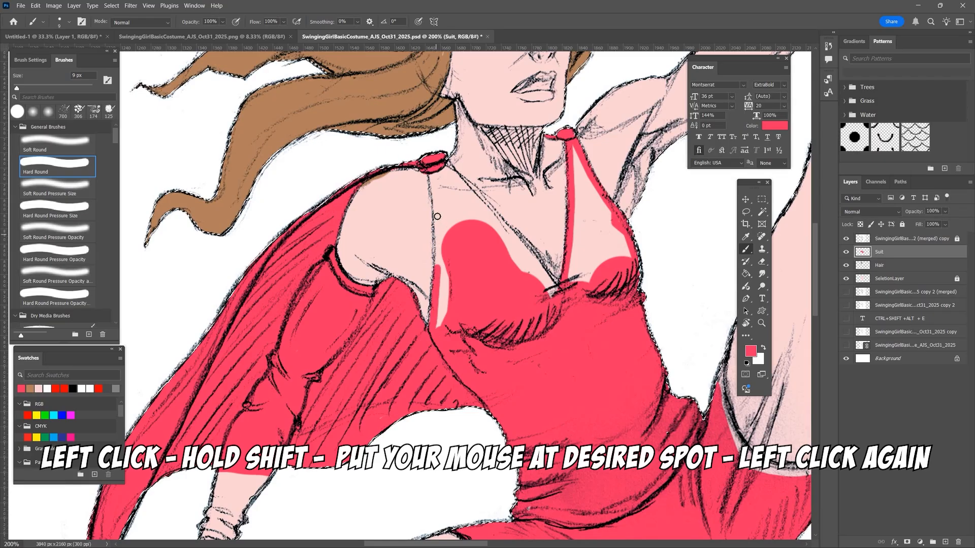
shift+click(435, 192)
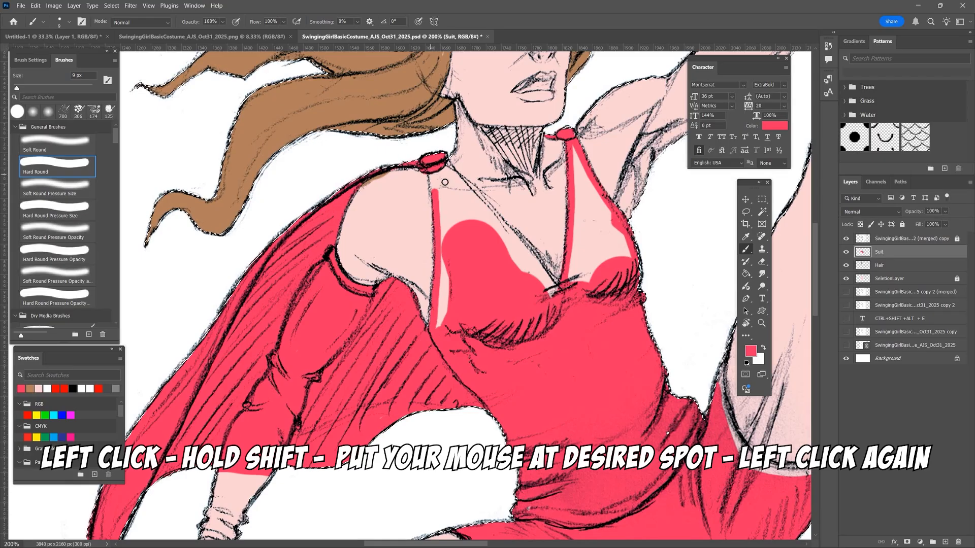
shift+click(431, 172)
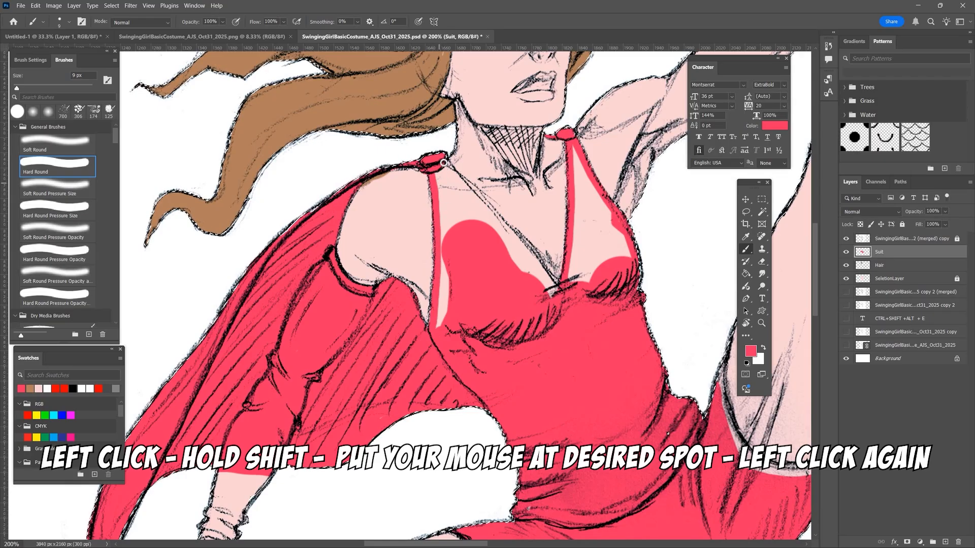
shift+click(487, 215)
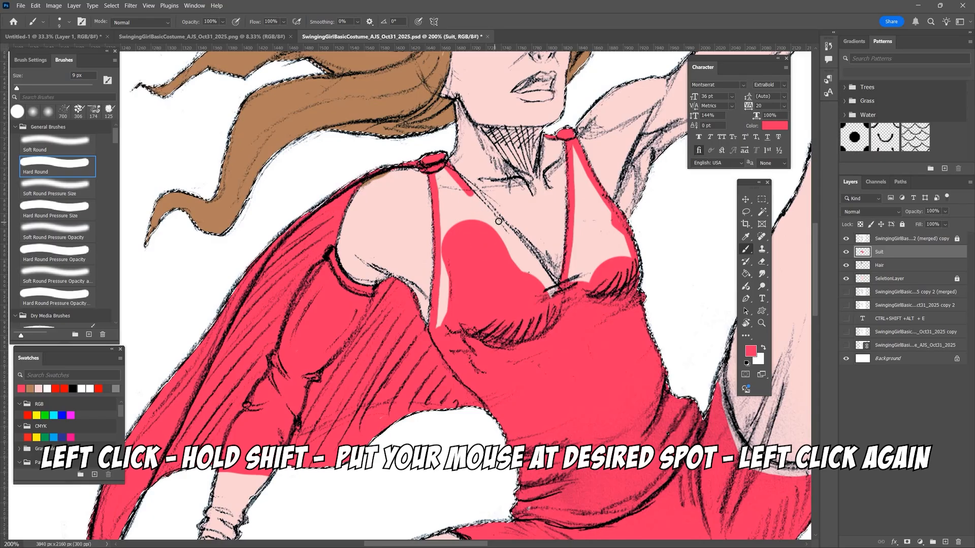
shift+click(513, 240)
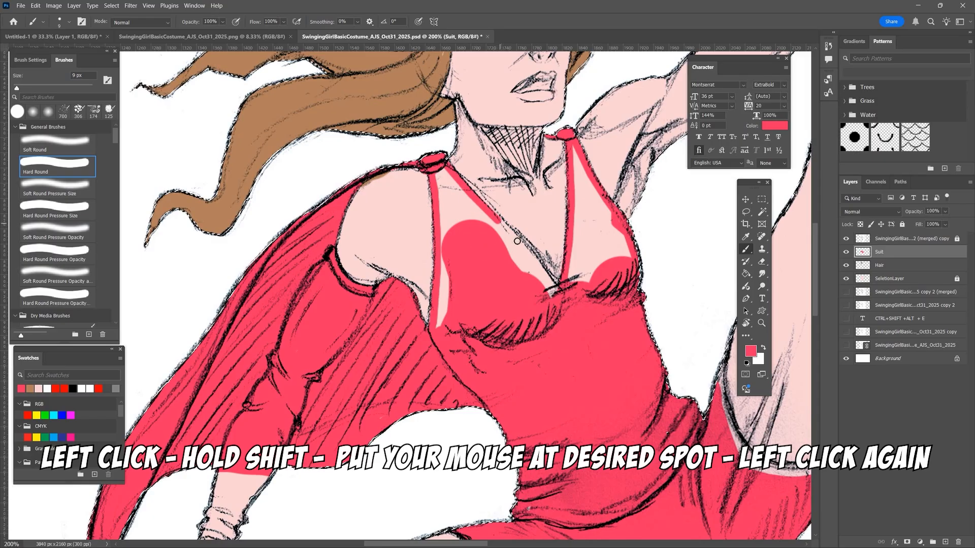
shift+click(541, 272)
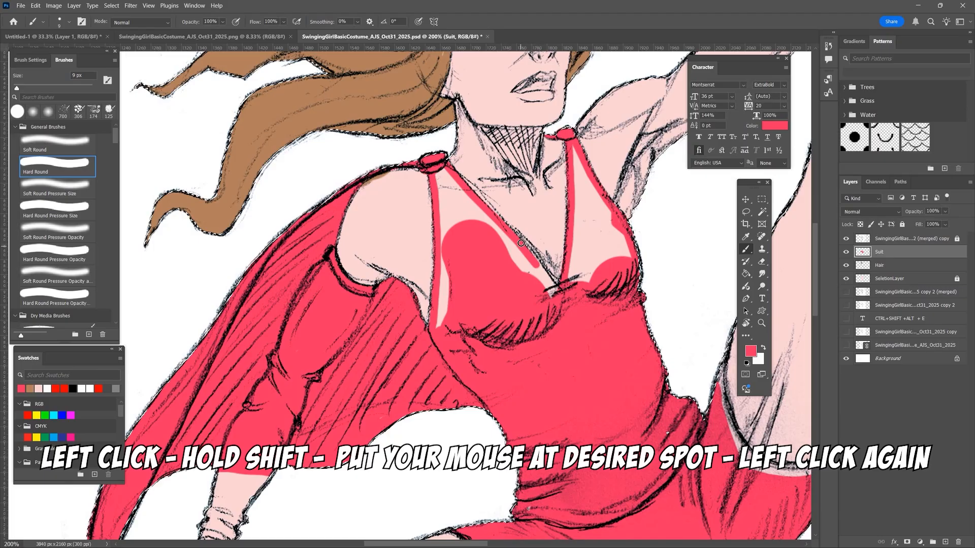
shift+click(555, 297)
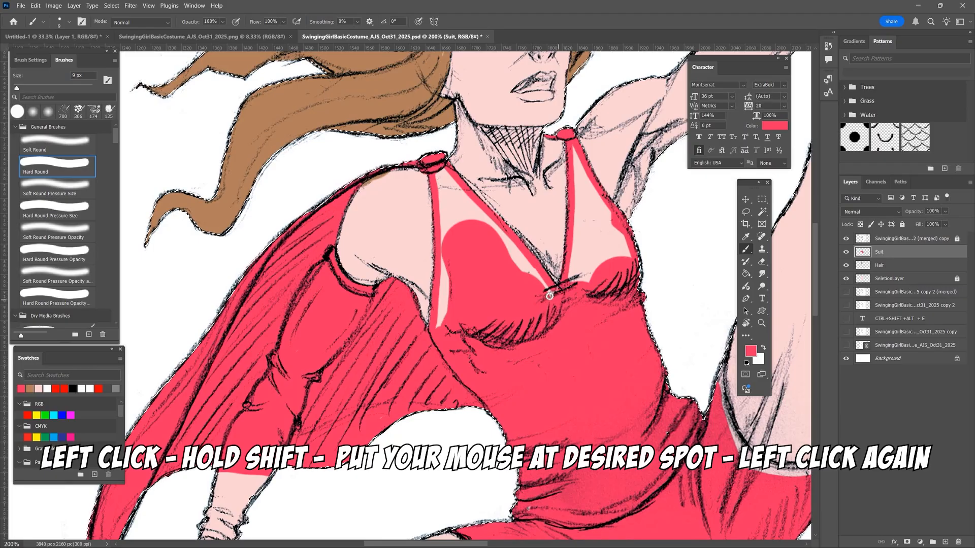
- Fill the unpainted gaps inside both outlined straps and bust panels with pinkish red
shift+click(436, 327)
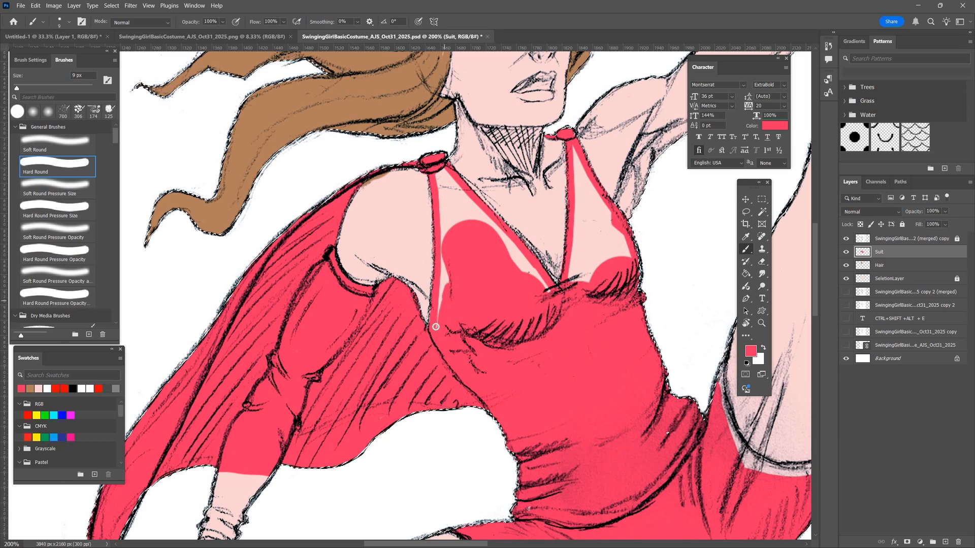
drag(438, 168, 449, 286)
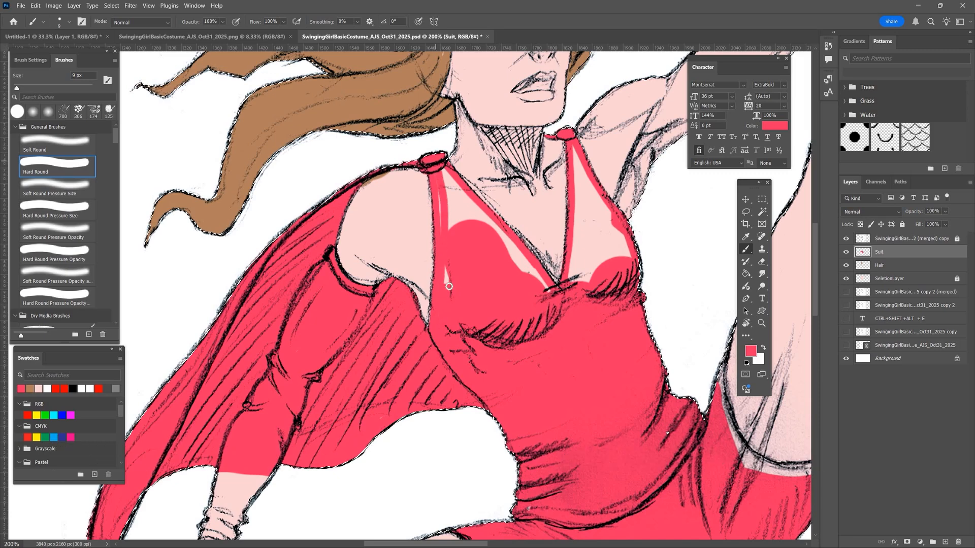
drag(446, 168, 453, 229)
mouse_move(464, 190)
mouse_down()
mouse_move(517, 269)
mouse_move(459, 199)
mouse_move(545, 292)
mouse_up()
drag(510, 243, 532, 277)
drag(576, 244, 585, 248)
drag(551, 279, 520, 237)
mouse_move(580, 213)
mouse_down()
mouse_move(620, 235)
mouse_move(599, 246)
mouse_move(600, 213)
mouse_up()
- Paint the lower part of the sleeve and its gathered cuff at the wrist pinkish red
key(x)
alt+click(568, 428)
drag(568, 428, 723, 150)
drag(362, 255, 383, 263)
drag(377, 220, 414, 204)
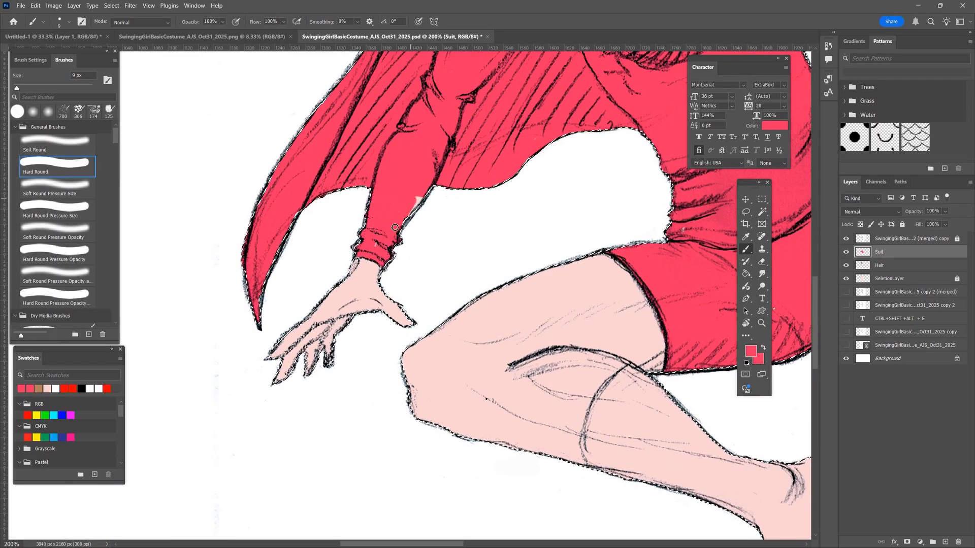
- Outline the top edge of the raised leg's boot and fill its calf section with a 60 px brush
key(ctrl+minus)
key(ctrl+minus)
drag(422, 359, 232, 413)
key(ctrl+plus)
key(ctrl+plus)
mouse_move(255, 255)
mouse_down()
mouse_move(299, 360)
mouse_move(363, 365)
mouse_move(381, 347)
mouse_up()
drag(517, 90, 425, 444)
drag(366, 277, 436, 355)
key(bracketright)
key(bracketright)
key(bracketright)
drag(376, 315, 503, 184)
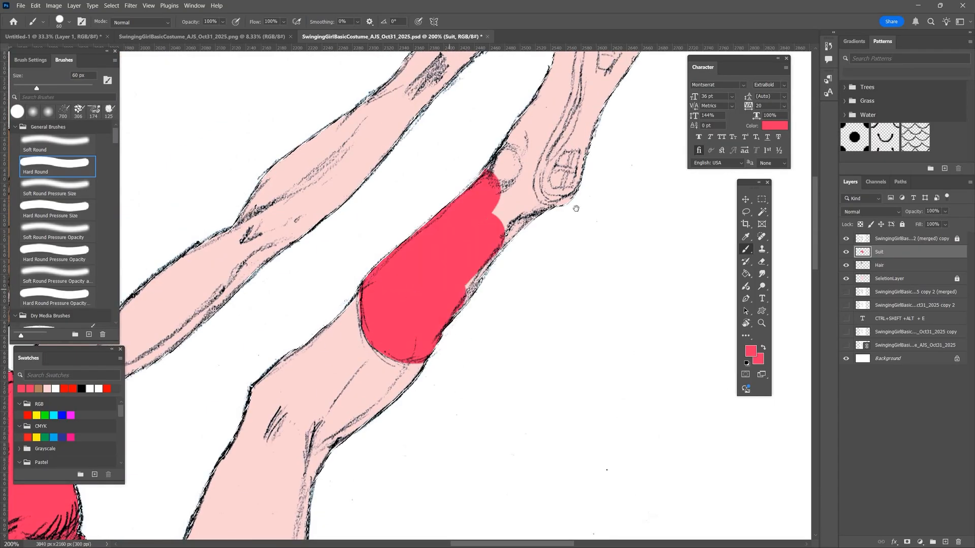
- Paint the raised leg's ankle and foot pinkish red and clear the selection
drag(577, 208, 457, 384)
drag(391, 346, 512, 124)
key(ctrl+d)
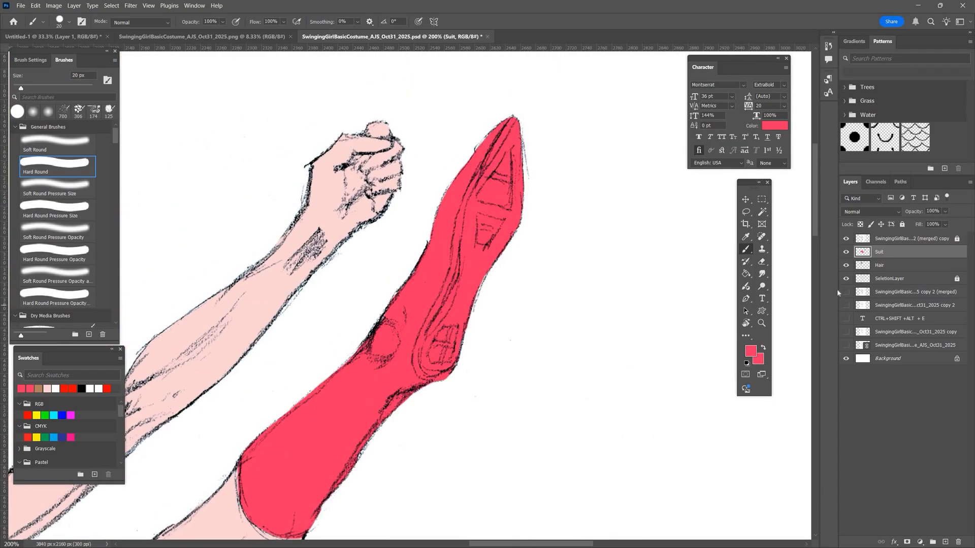
- Load SeletionLayer as a selection, paint the bent leg's boot with a 20 px brush, and clear the selection
ctrl+click(862, 279)
key(ctrl+0)
mouse_move(355, 383)
mouse_down()
mouse_move(399, 393)
mouse_move(418, 440)
mouse_up()
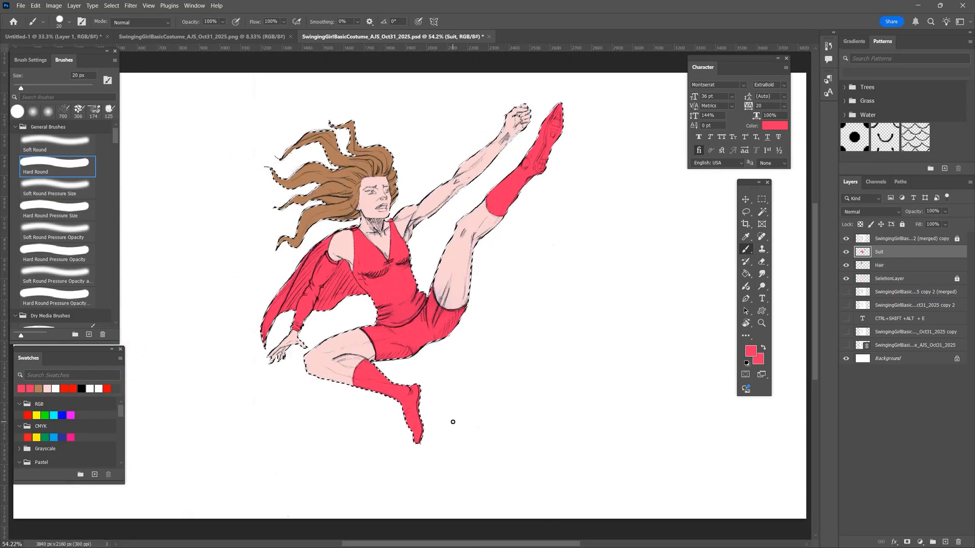
key(ctrl+plus)
key(ctrl+plus)
key(ctrl+plus)
key(ctrl+plus)
key(ctrl+plus)
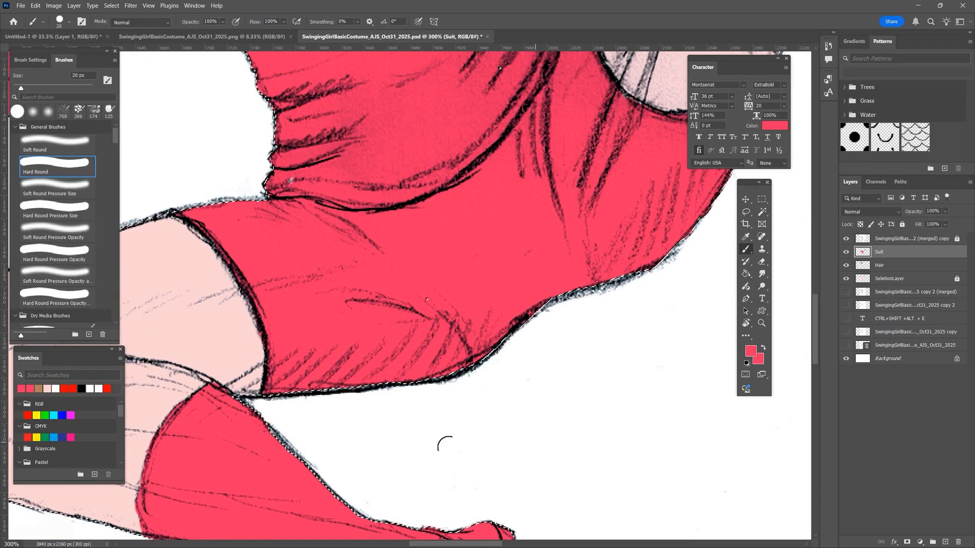
key(ctrl+d)
- Erase the stray colour at the torso's outer edge beside the bust with a 10 px Eraser
drag(391, 500, 409, 391)
drag(514, 131, 468, 333)
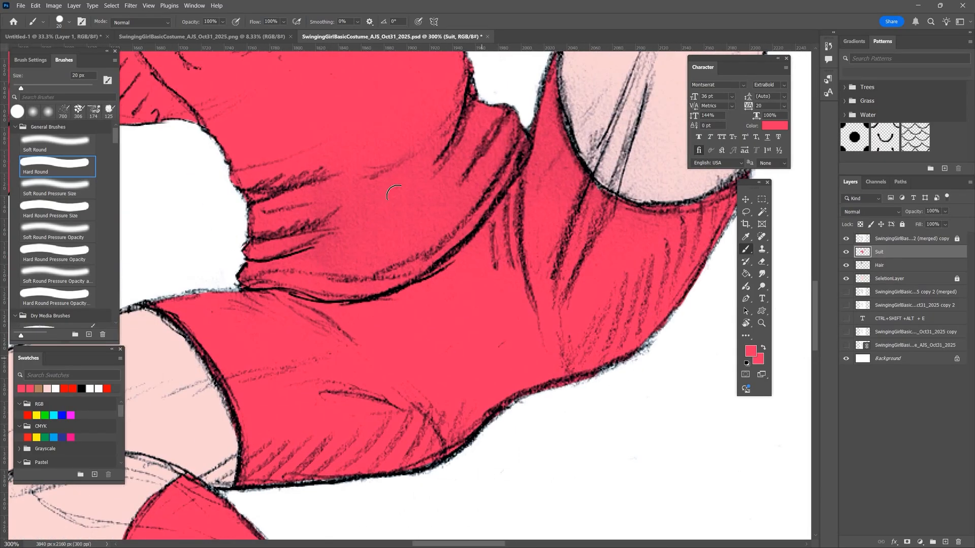
drag(401, 200, 409, 514)
key(e)
mouse_move(449, 264)
mouse_down()
mouse_move(451, 276)
mouse_move(447, 262)
mouse_up()
click(914, 239)
click(957, 239)
click(902, 224)
- Select SeletionLayer and unlock it for editing
click(905, 253)
click(907, 279)
click(902, 224)
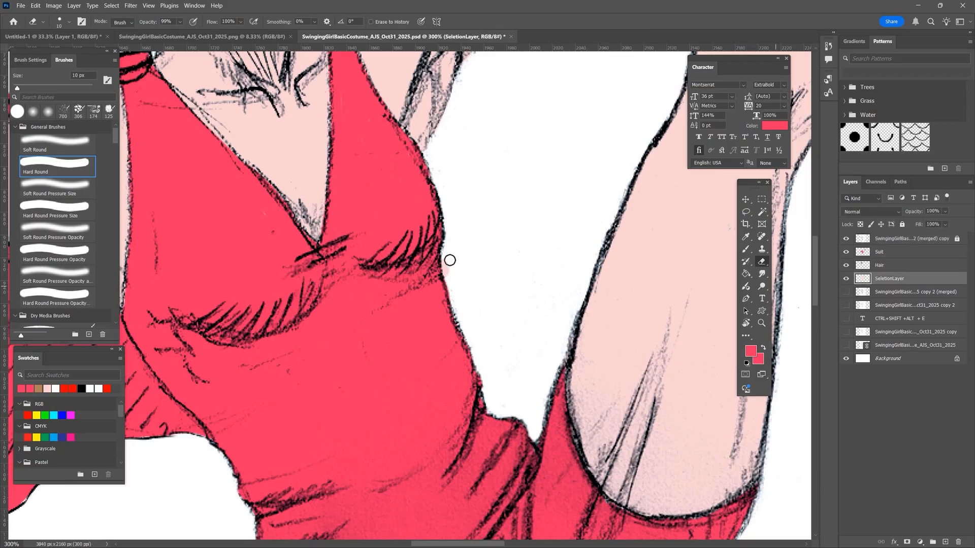
- Lock SeletionLayer and load it as a selection around the whole figure
click(902, 225)
key(ctrl+0)
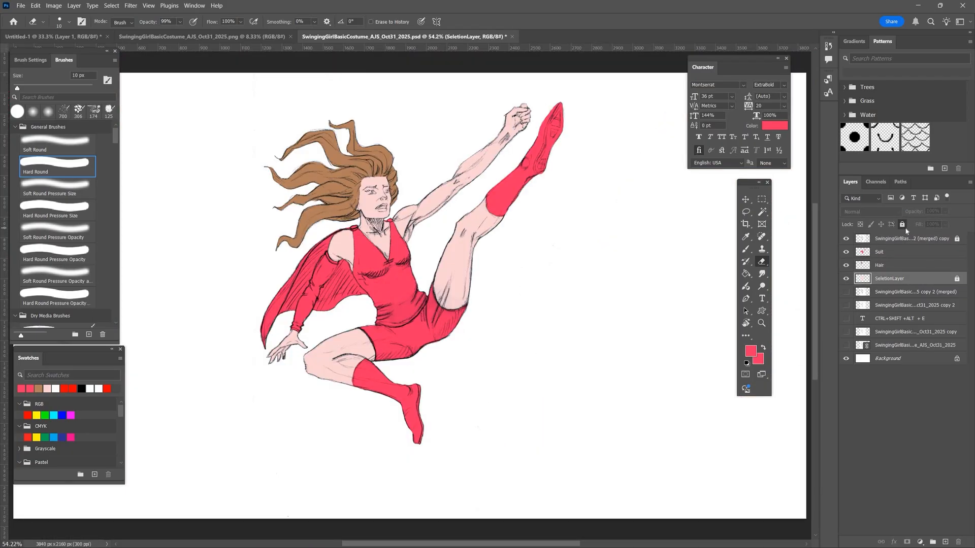
ctrl+click(863, 279)
- Add a new layer above SeletionLayer and name it Shade1
click(946, 542)
double_click(881, 278)
text(hade)
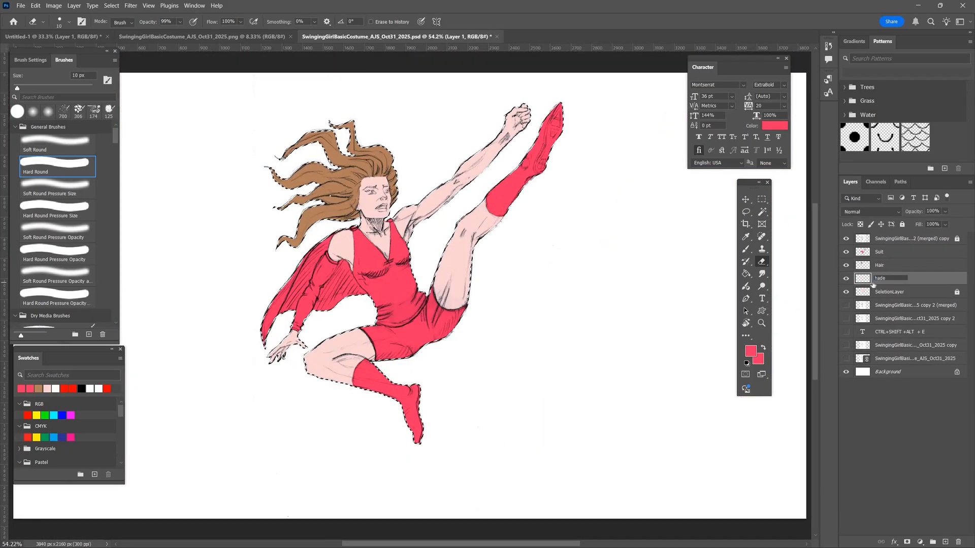
text(1)
key(Return)
- Save the document as SwingingGirlBasicCostume_AJS_Oct31_2025.psd, replacing the existing file
click(751, 351)
click(649, 82)
key(ctrl+shift+s)
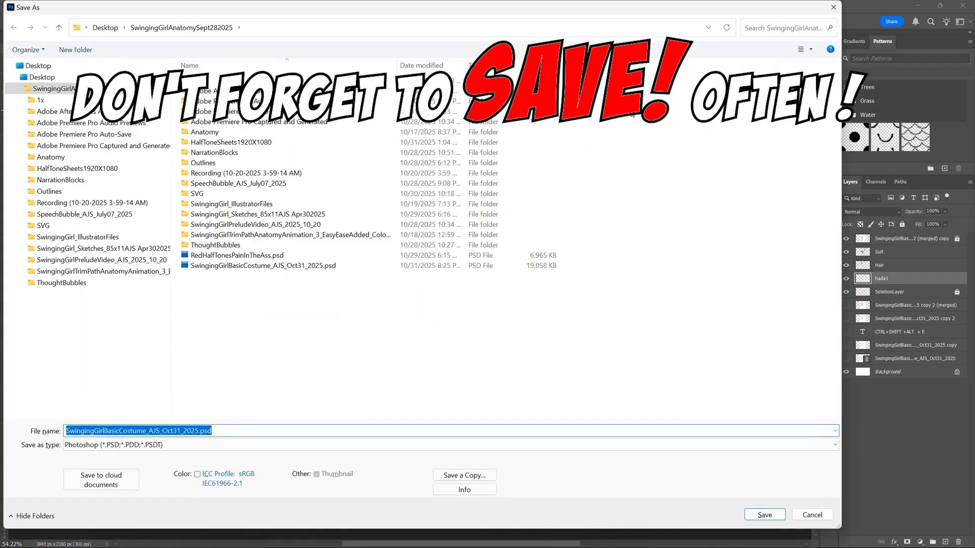
click(764, 514)
click(524, 280)
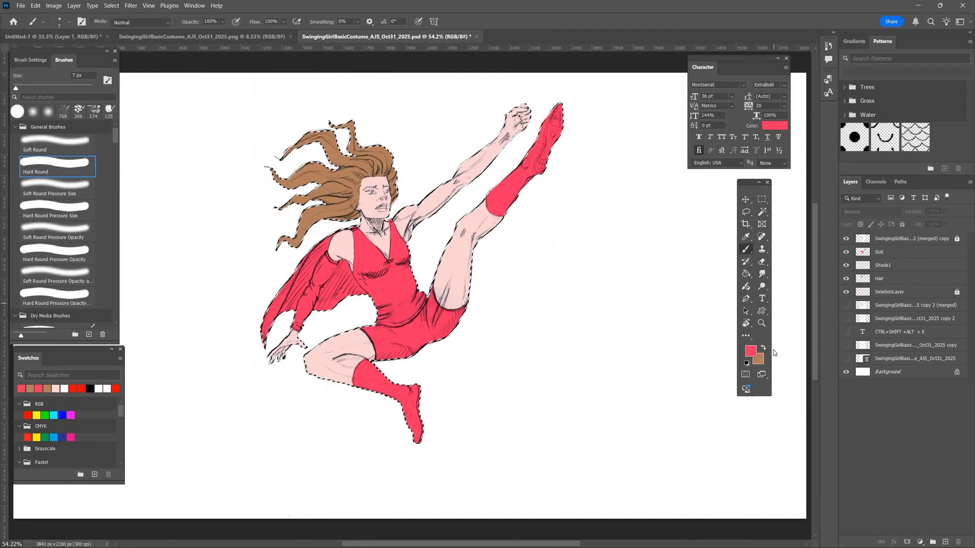
- Choose a muted dark teal as the foreground colour and set the Shade1 layer to Multiply
click(757, 359)
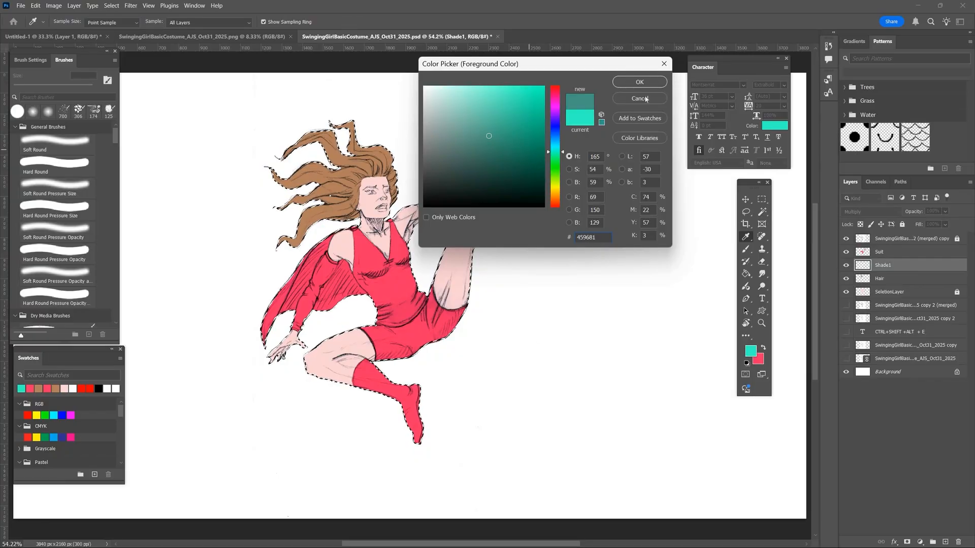
click(638, 82)
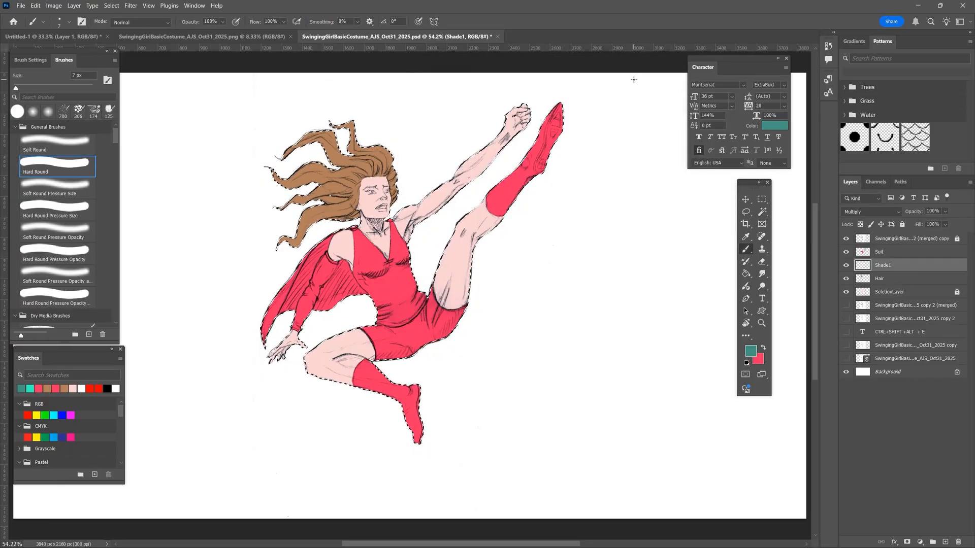
- Try shading the raised thigh's outer edge with a 60 px Soft Round brush and undo the stroke
click(71, 208)
click(79, 144)
key(bracketright)
key(bracketright)
key(bracketright)
key(bracketright)
key(bracketright)
key(bracketright)
key(bracketright)
key(bracketright)
drag(474, 264, 472, 285)
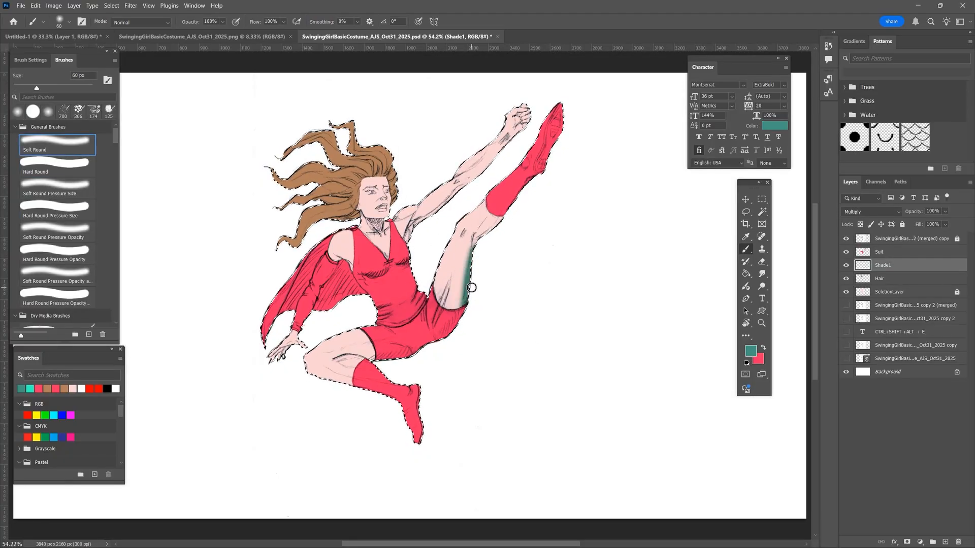
key(ctrl+z)
- Switch to a Hard Round brush at 22% opacity and move Shade1 above the Suit layer
click(222, 22)
drag(235, 32, 198, 32)
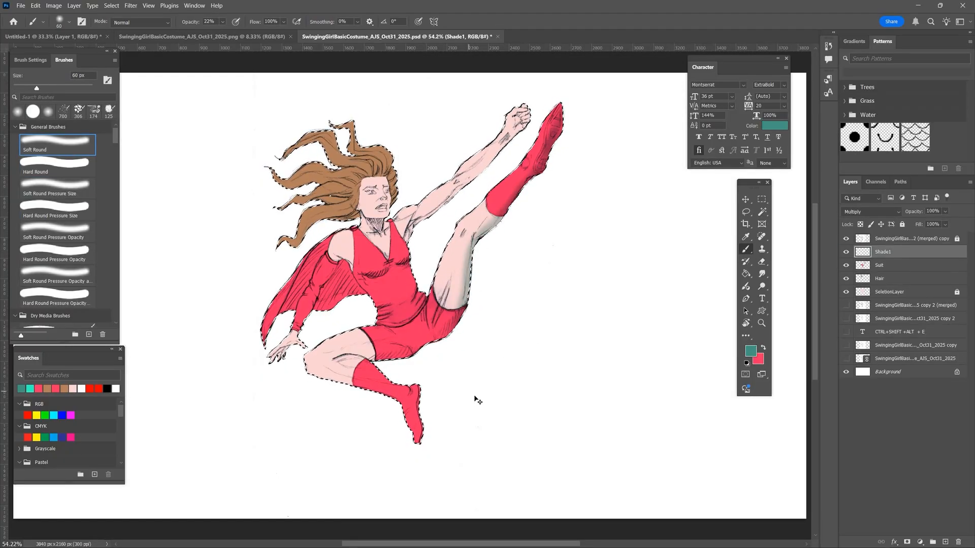
click(81, 168)
key(ctrl+bracketright)
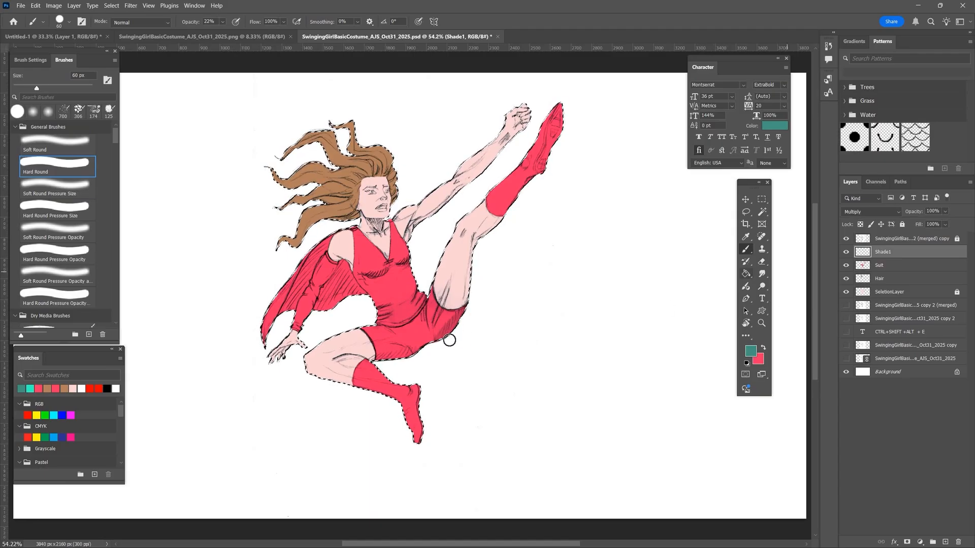
- Try building up faint teal shading along the raised leg's underside and undo the strokes
mouse_move(544, 163)
mouse_down()
mouse_move(553, 133)
mouse_move(523, 188)
mouse_up()
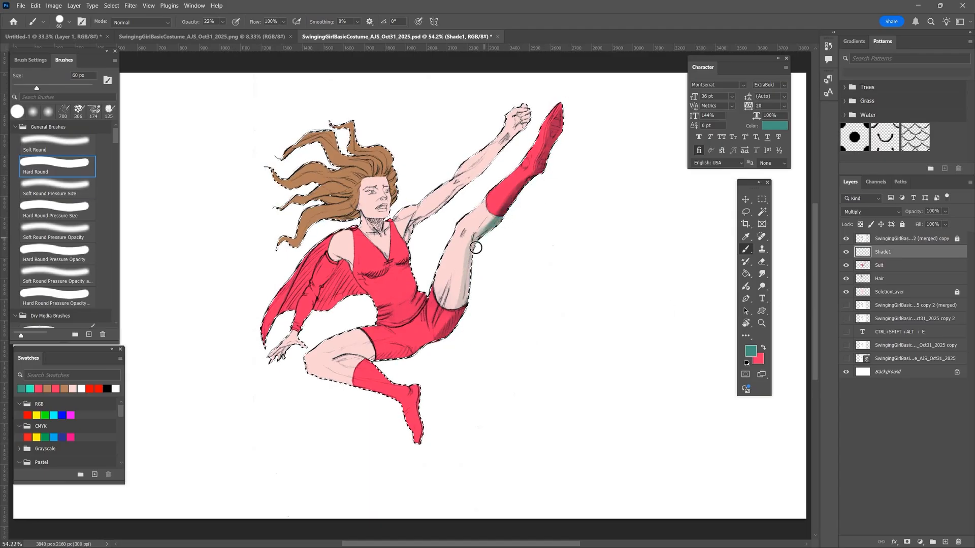
drag(476, 248, 481, 361)
key(ctrl+z)
key(ctrl+z)
key(ctrl+z)
- Paint a teal shadow along the hip and the raised leg's underside with the brush at 100% opacity
click(223, 22)
drag(223, 33, 261, 33)
drag(438, 346, 561, 125)
- Shade the lower edge of the shorts with a 15 px Hard Round Pressure Size brush
key(ctrl+1)
key(bracketright)
key(bracketright)
key(bracketright)
key(bracketright)
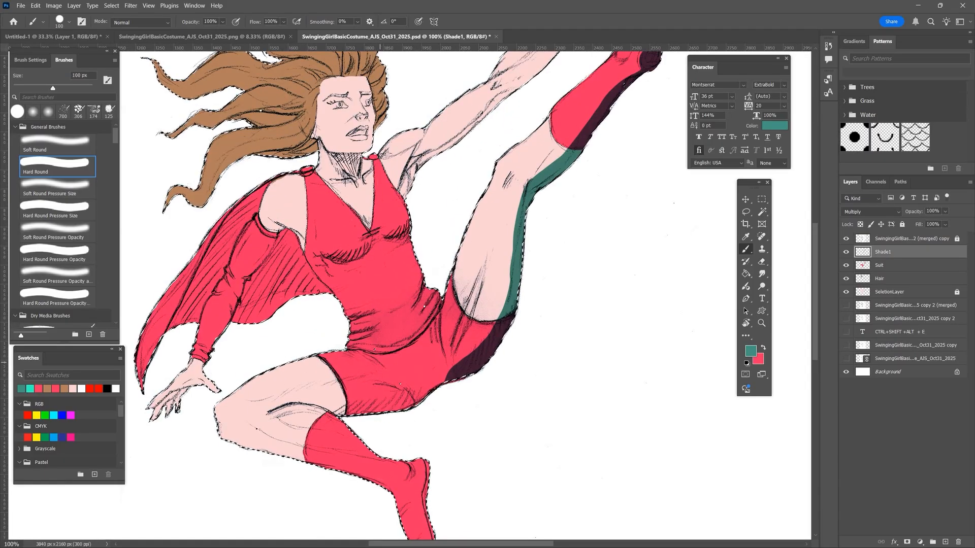
key(bracketleft)
key(bracketleft)
key(bracketleft)
click(71, 217)
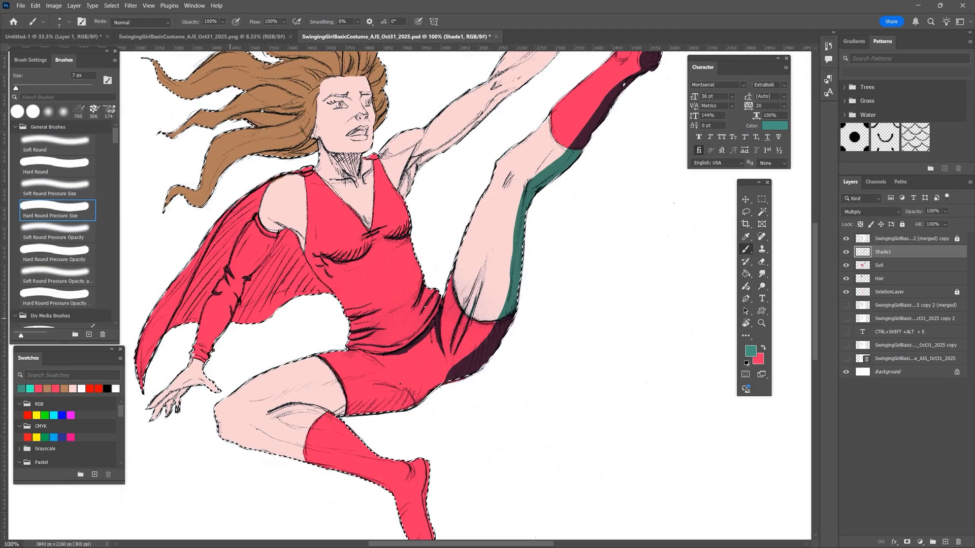
key(bracketright)
key(bracketright)
key(bracketright)
key(bracketright)
mouse_move(337, 415)
mouse_down()
mouse_move(440, 382)
mouse_move(424, 389)
mouse_move(447, 358)
mouse_up()
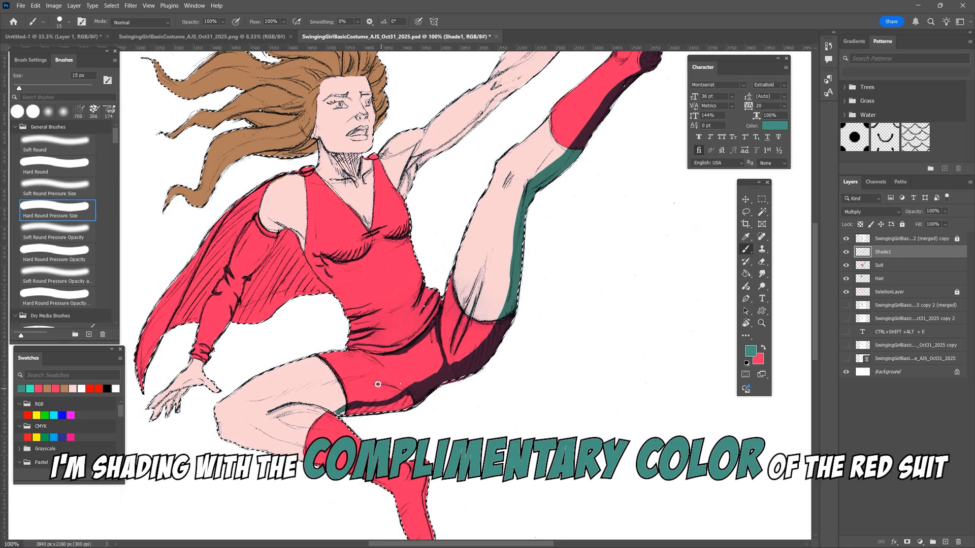
drag(352, 415, 399, 412)
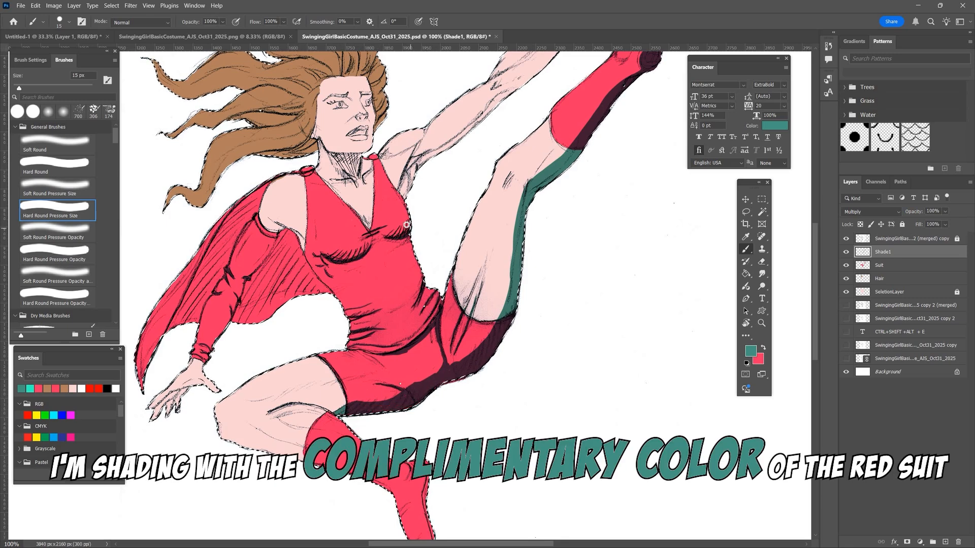
- Shade the cape behind the lowered arm and the outer edge of the bent leg's boot
mouse_move(291, 175)
mouse_down()
mouse_move(220, 234)
mouse_move(179, 318)
mouse_move(201, 303)
mouse_up()
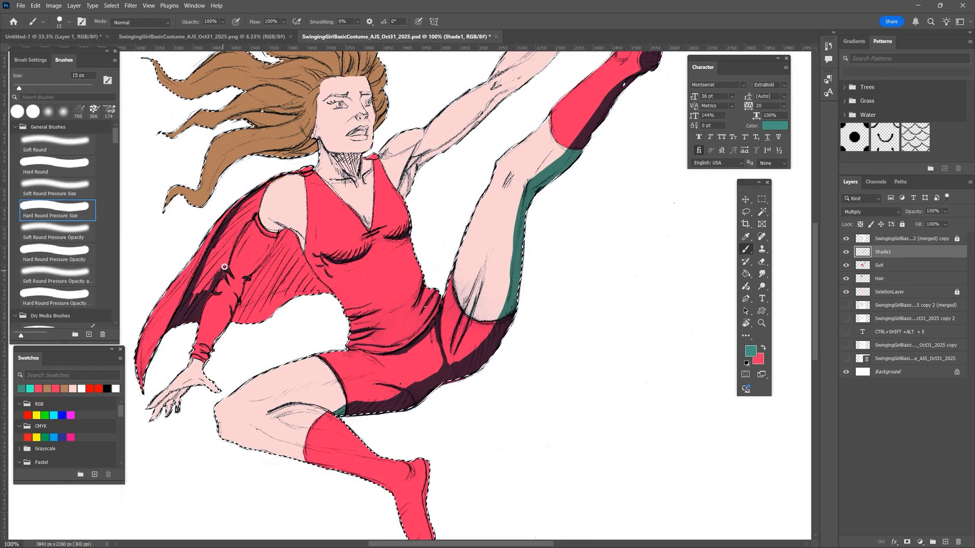
mouse_move(224, 266)
mouse_down()
mouse_move(278, 172)
mouse_move(236, 218)
mouse_move(256, 194)
mouse_move(192, 298)
mouse_move(219, 272)
mouse_move(200, 337)
mouse_up()
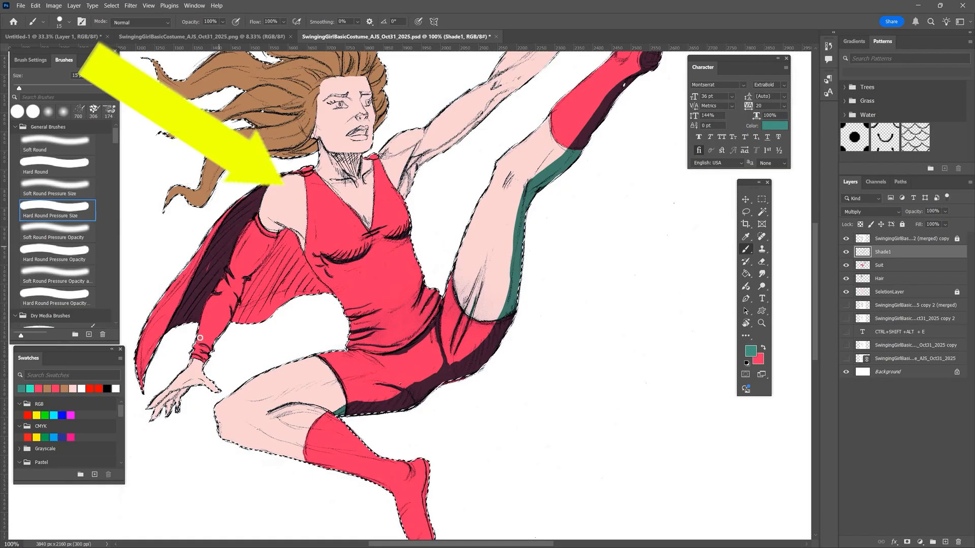
drag(427, 495, 388, 319)
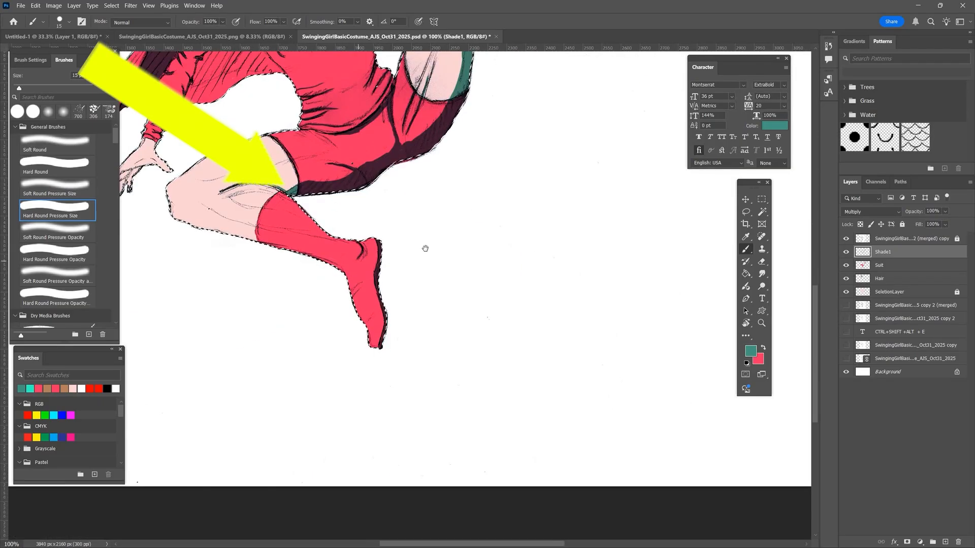
- Shade the raised fist, the raised arm's underside and the neck below the chin in teal
drag(539, 101, 352, 471)
drag(402, 217, 456, 91)
mouse_move(173, 307)
mouse_down()
mouse_move(164, 337)
mouse_move(201, 295)
mouse_up()
drag(373, 111, 380, 129)
drag(153, 325, 443, 136)
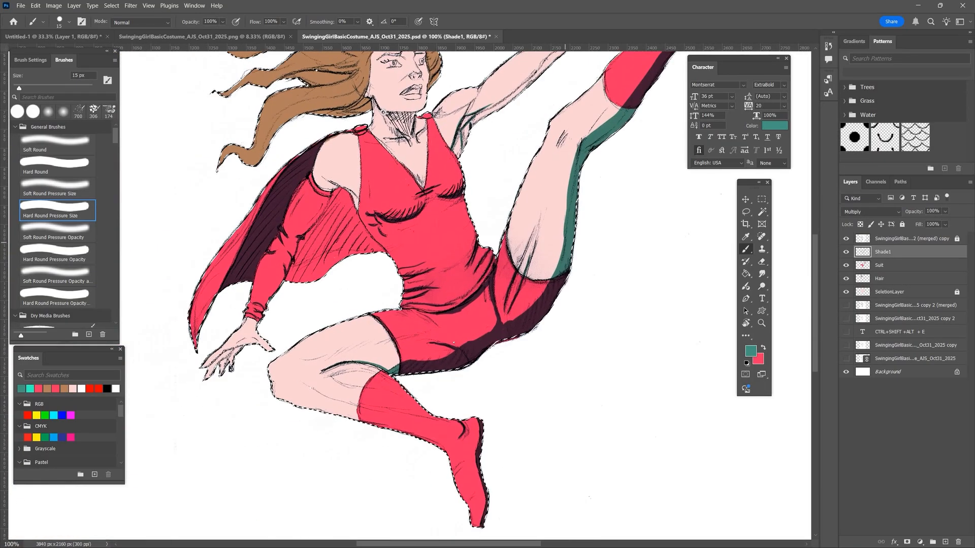
mouse_move(391, 114)
mouse_down()
mouse_move(409, 134)
mouse_move(412, 115)
mouse_up()
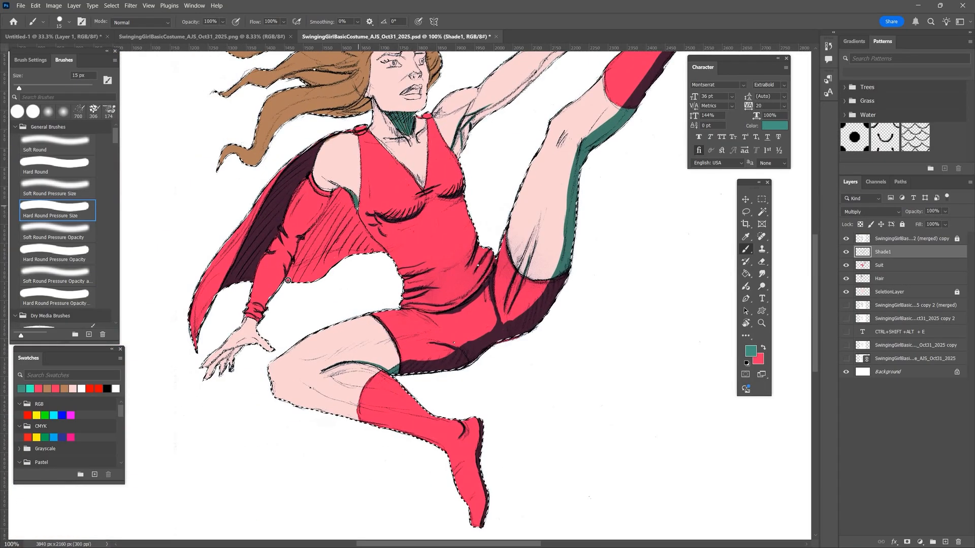
- Fill the cape section between the lowered arm and the torso with teal shadow
mouse_move(288, 281)
mouse_down()
mouse_move(305, 237)
mouse_move(352, 204)
mouse_move(384, 251)
mouse_up()
mouse_move(294, 281)
mouse_down()
mouse_move(308, 273)
mouse_move(346, 198)
mouse_move(376, 254)
mouse_move(305, 203)
mouse_move(360, 243)
mouse_move(354, 248)
mouse_up()
key(ctrl+0)
- Try Shade1 at 60% opacity, restore it to 100%, and shade the lower hair locks and the hair beside the face
drag(945, 212, 923, 235)
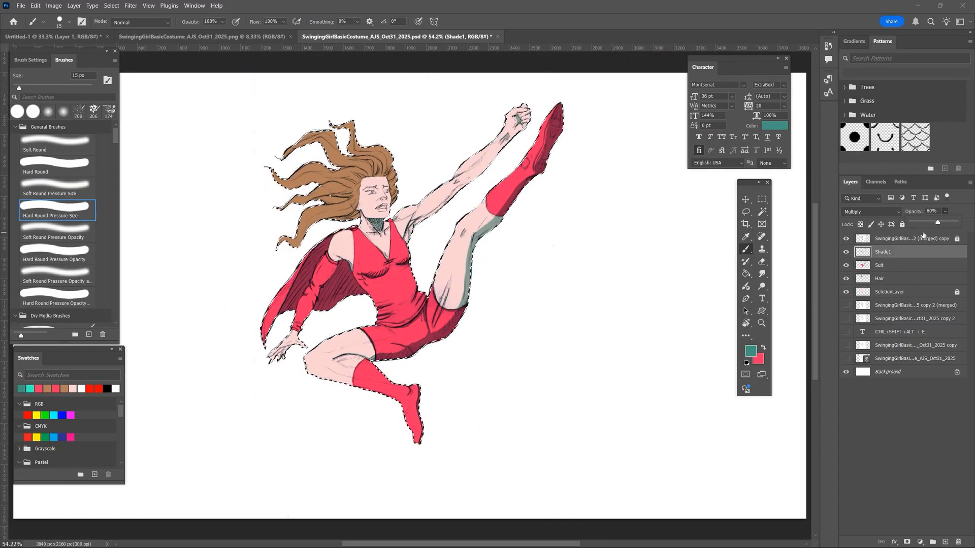
drag(349, 217, 328, 221)
drag(945, 211, 967, 222)
drag(361, 211, 311, 196)
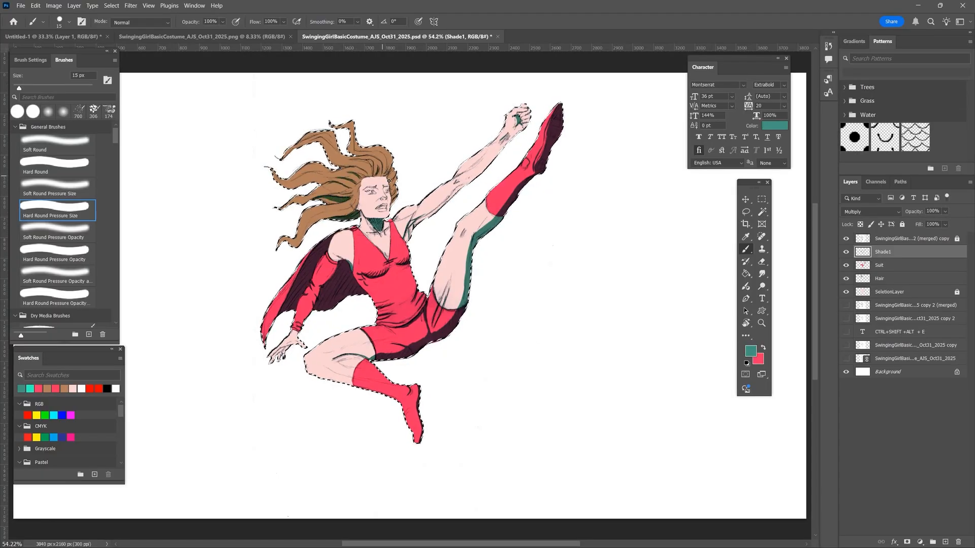
drag(392, 187, 392, 191)
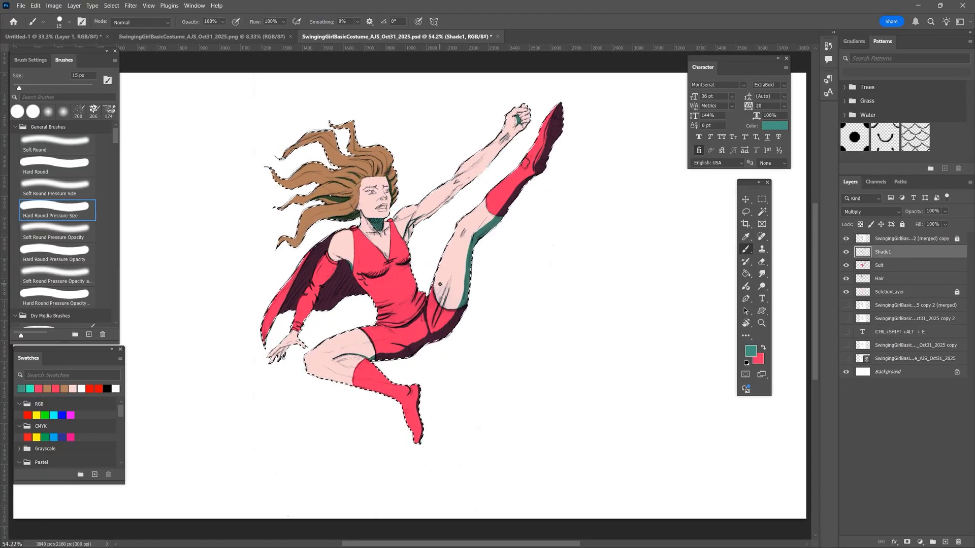
- Undo the last hair stroke and repaint the shadow in the hair beside the face
scroll(396, 178, up, 3)
key(ctrl+z)
drag(412, 337, 403, 378)
mouse_move(420, 305)
mouse_down()
mouse_move(411, 368)
mouse_move(415, 320)
mouse_up()
- Paint thin shadow strands across the crown of the hair with a 6 px brush
key(bracketleft)
key(bracketleft)
key(bracketleft)
key(bracketleft)
drag(343, 113, 333, 132)
mouse_move(332, 81)
mouse_down()
mouse_move(325, 130)
mouse_move(313, 115)
mouse_up()
drag(244, 105, 262, 133)
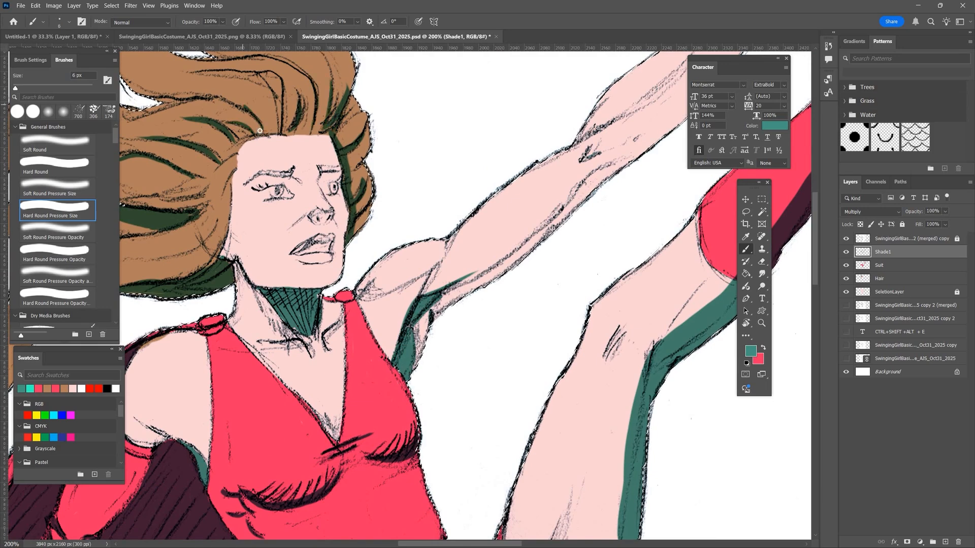
key(bracketleft)
drag(254, 74, 280, 131)
drag(272, 56, 313, 89)
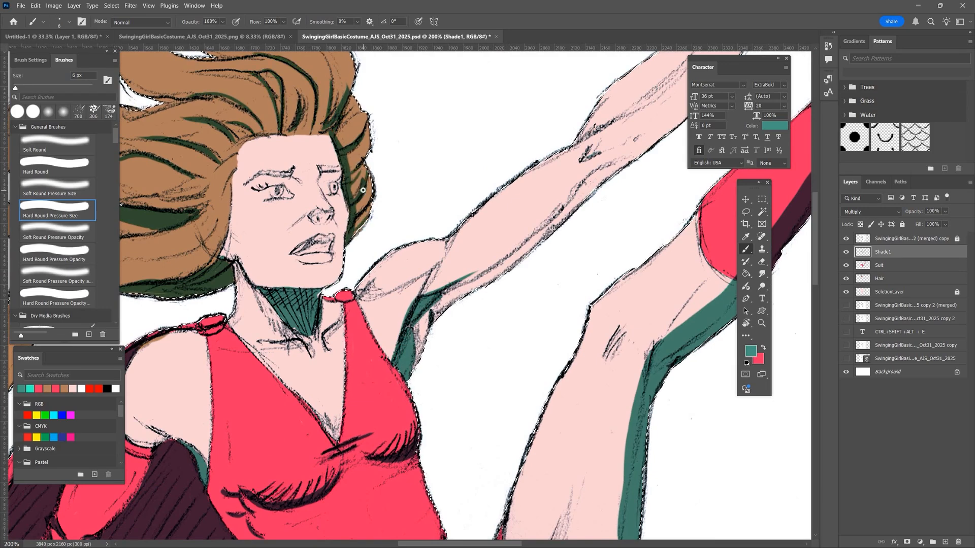
- Add thin shadow strands to the hair behind the face and along the middle and lower flowing locks
drag(230, 170, 212, 219)
drag(217, 220, 148, 257)
drag(157, 213, 337, 268)
drag(155, 217, 299, 190)
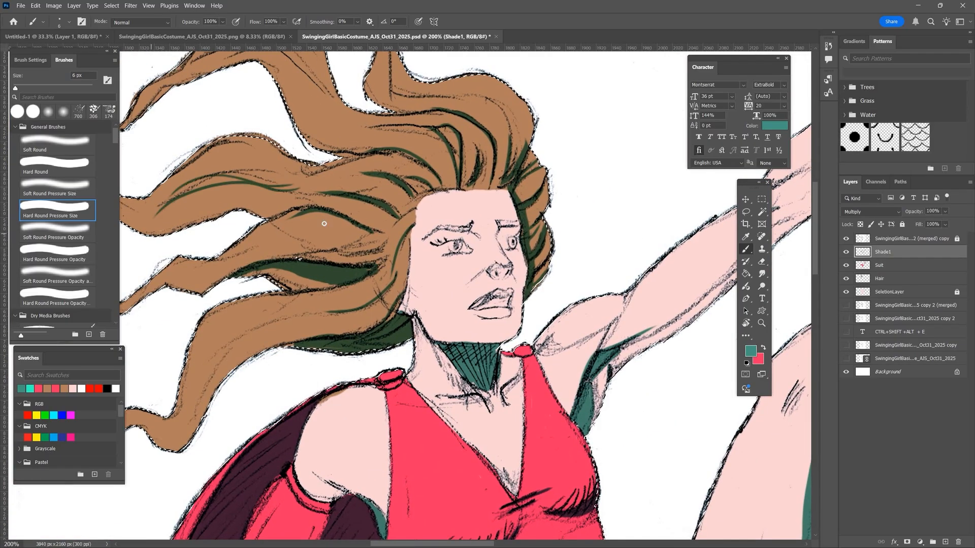
drag(384, 245, 224, 257)
drag(198, 376, 325, 312)
drag(201, 411, 253, 336)
- Paint thin shadow strands along the upper flowing hair locks
drag(340, 189, 404, 287)
mouse_move(575, 258)
mouse_down()
mouse_move(453, 173)
mouse_move(432, 101)
mouse_up()
drag(376, 142, 258, 163)
drag(391, 190, 287, 156)
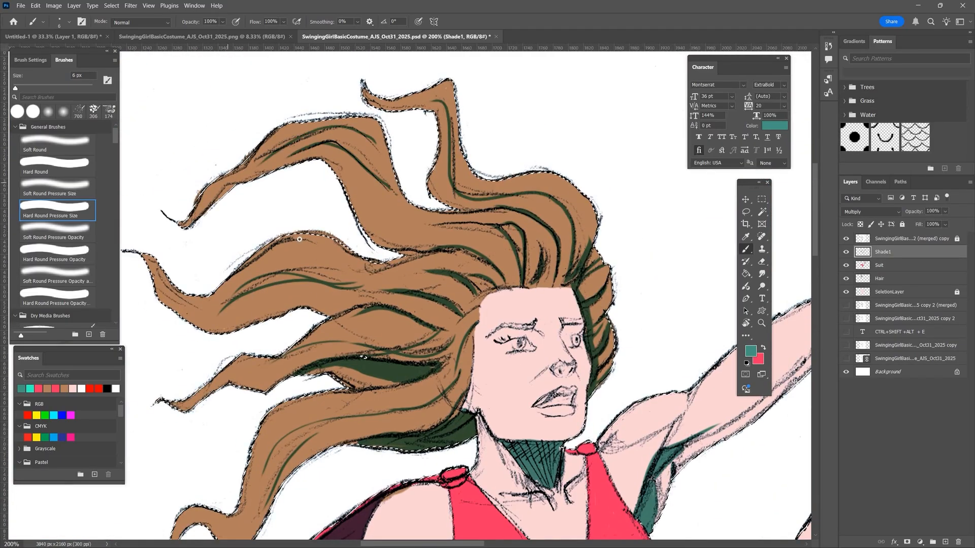
- Shade the lowered hand with a 10 px brush and set Shade1's layer opacity to 38%
key(ctrl+0)
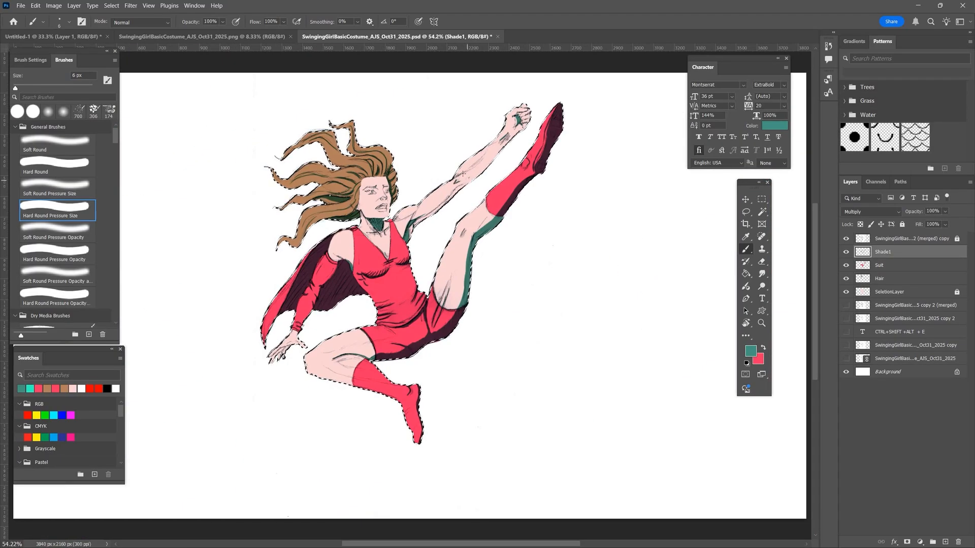
key(bracketright)
key(bracketright)
key(bracketright)
key(bracketright)
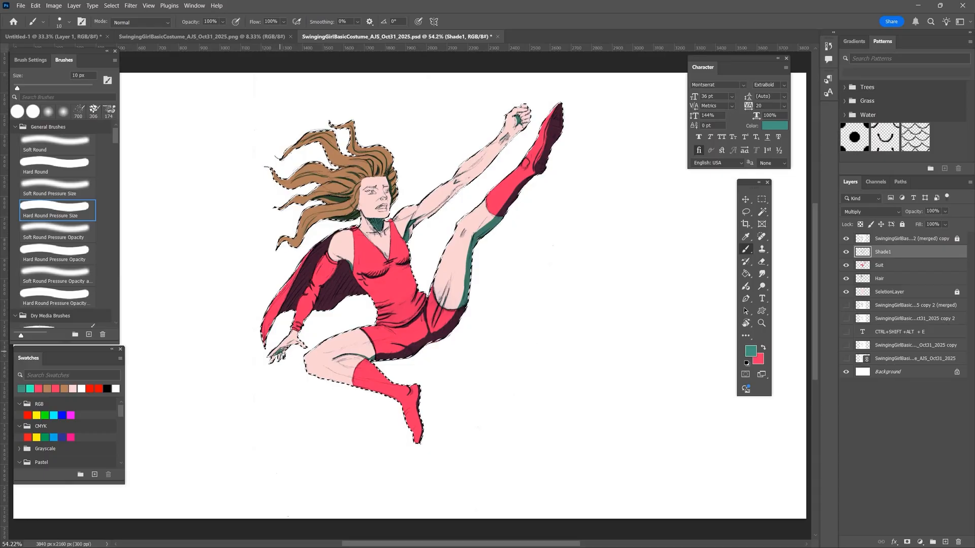
drag(914, 211, 882, 212)
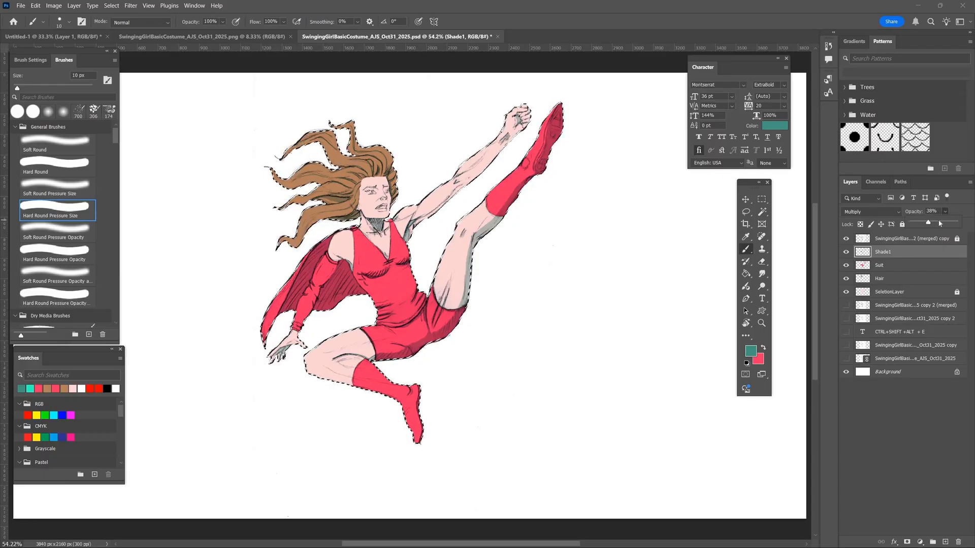
- Add a new layer above Shade1 and name it Shade2
key(ctrl+1)
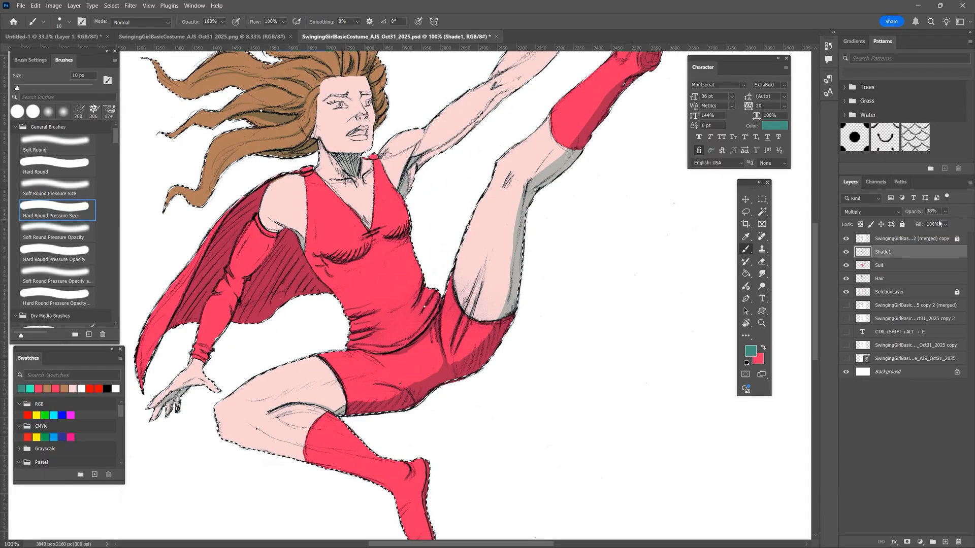
click(945, 542)
double_click(879, 253)
text(Shade2)
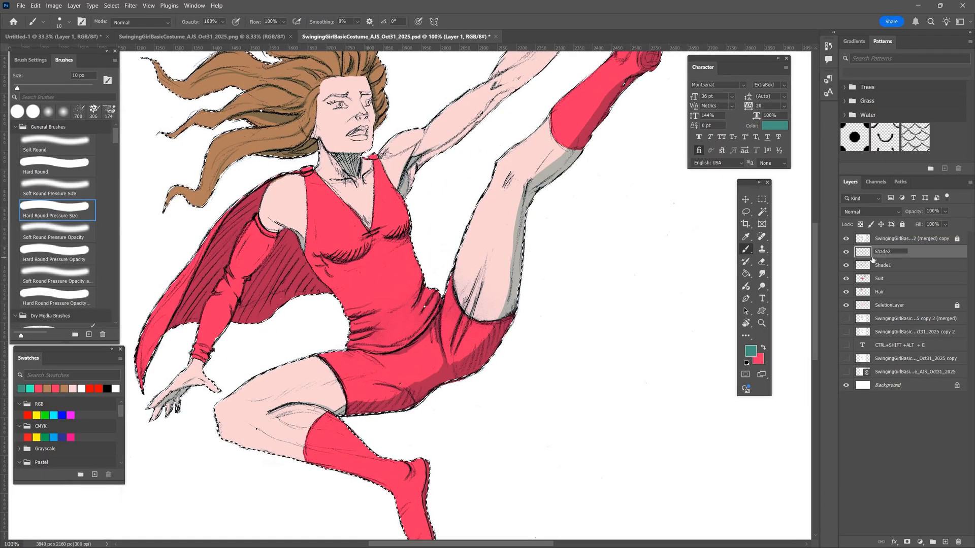
key(Return)
- Sample the thigh's skin colour, darken it to a dusty pink foreground, and set Shade2 to Multiply
key(x)
alt+click(498, 270)
click(751, 351)
click(455, 104)
click(644, 80)
click(870, 212)
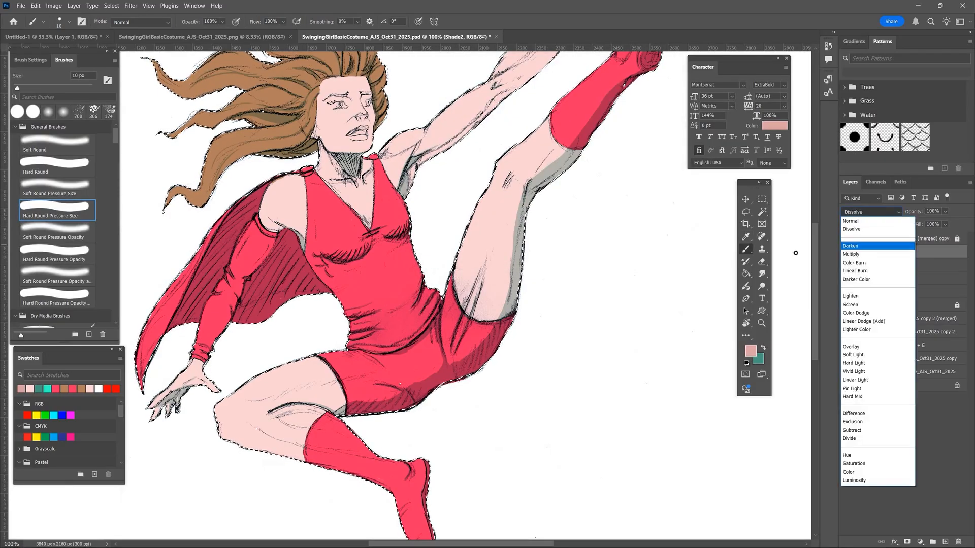
click(863, 245)
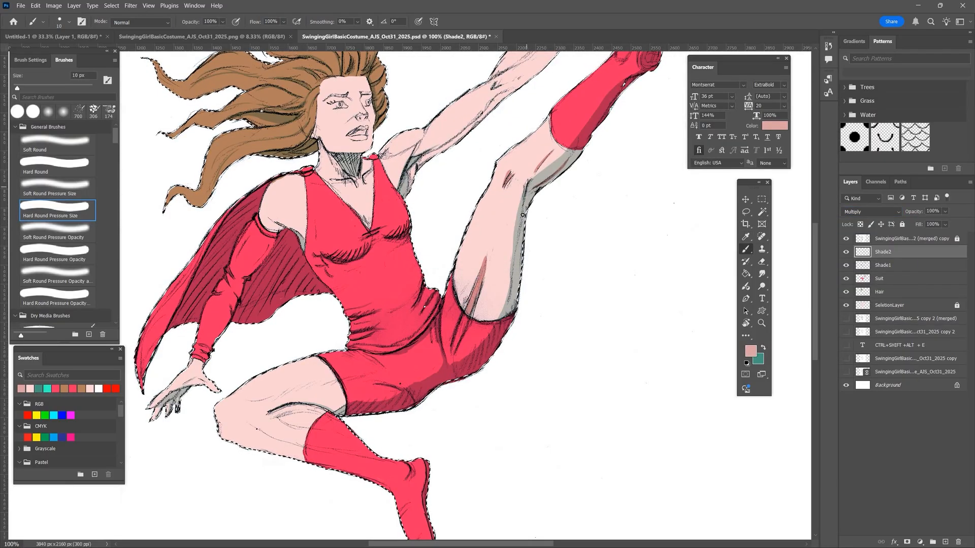
- Paint dusty pink shading on the raised and bent thighs, and on the lowered hand with a 20 px brush
drag(516, 239, 499, 320)
mouse_move(334, 413)
mouse_down()
mouse_move(314, 407)
mouse_move(269, 411)
mouse_move(314, 404)
mouse_move(256, 403)
mouse_move(330, 406)
mouse_move(251, 403)
mouse_move(330, 382)
mouse_up()
key(bracketright)
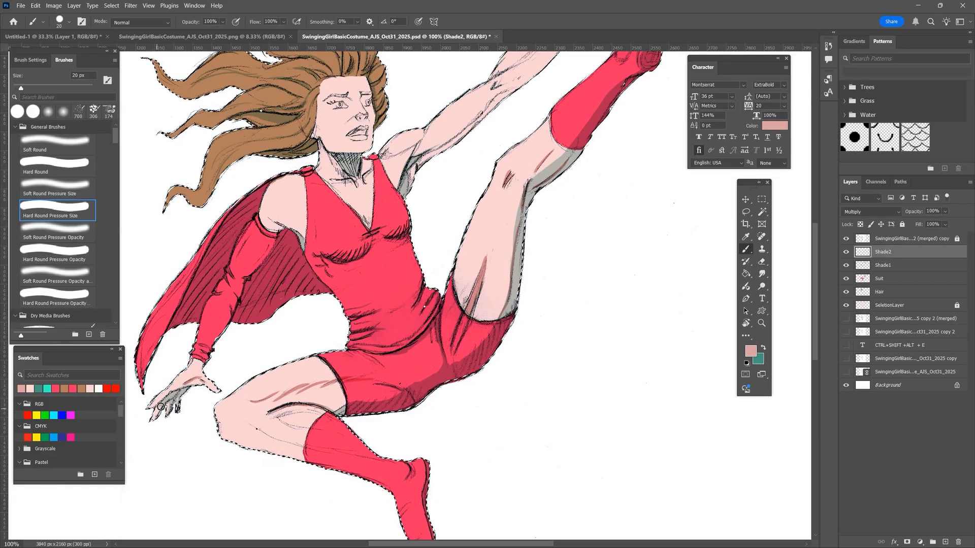
mouse_move(161, 407)
mouse_down()
mouse_move(156, 416)
mouse_move(183, 394)
mouse_up()
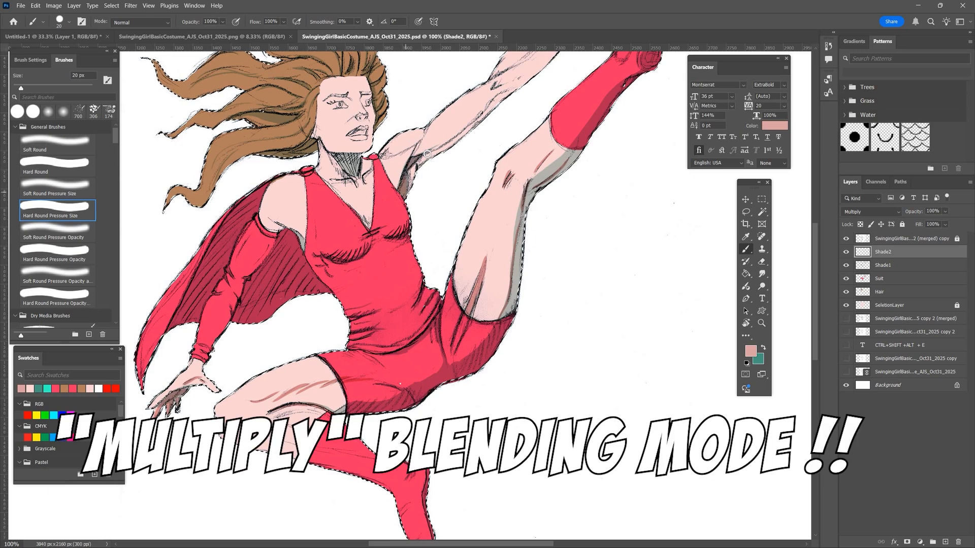
- Paint dusty pink shading on the raised arm, beside the underarm and along the underside of the raised thigh
drag(453, 135, 479, 112)
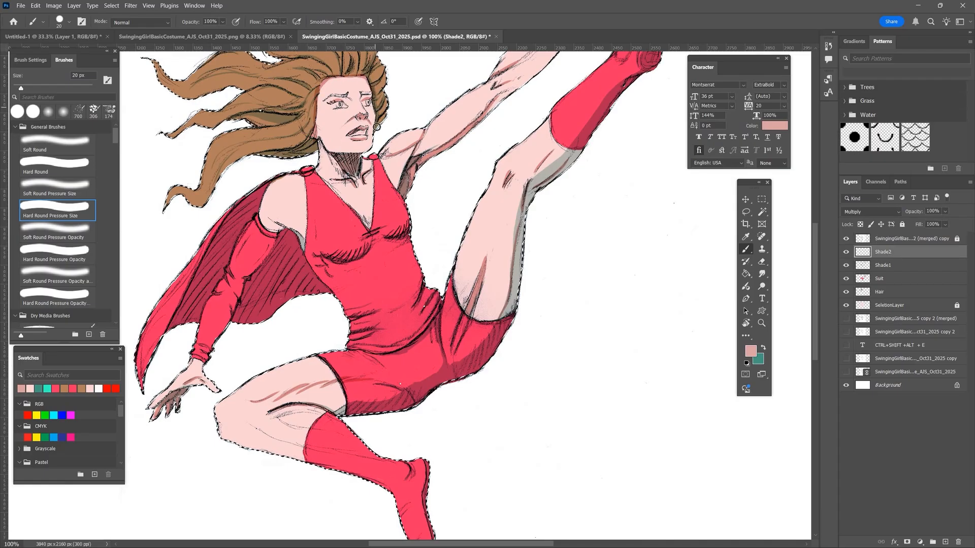
drag(296, 234, 304, 249)
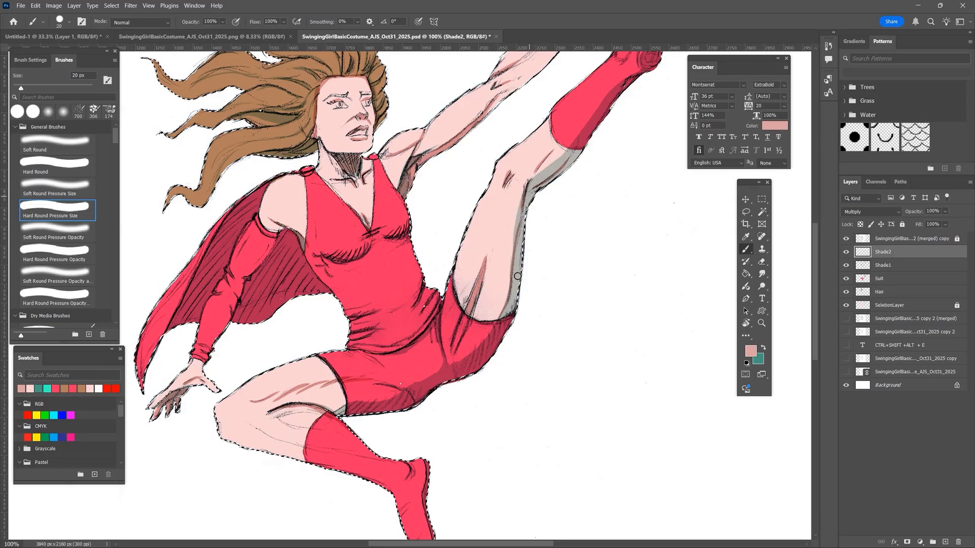
mouse_move(517, 277)
mouse_down()
mouse_move(502, 319)
mouse_move(518, 223)
mouse_move(579, 147)
mouse_up()
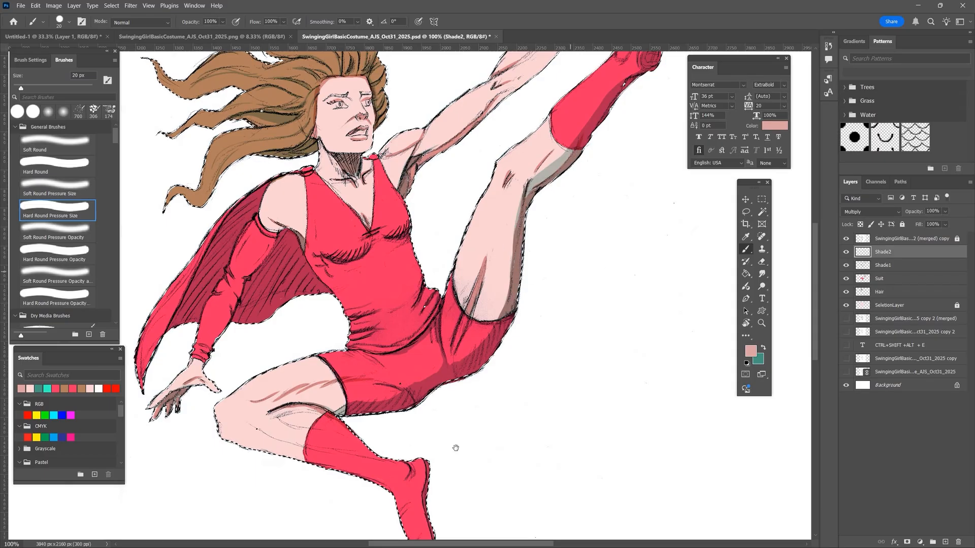
- Reduce the brush to 8 px and finish the fine dusty pink shading on the raised arm and hand
mouse_move(455, 448)
mouse_down()
mouse_move(358, 516)
mouse_move(372, 501)
mouse_up()
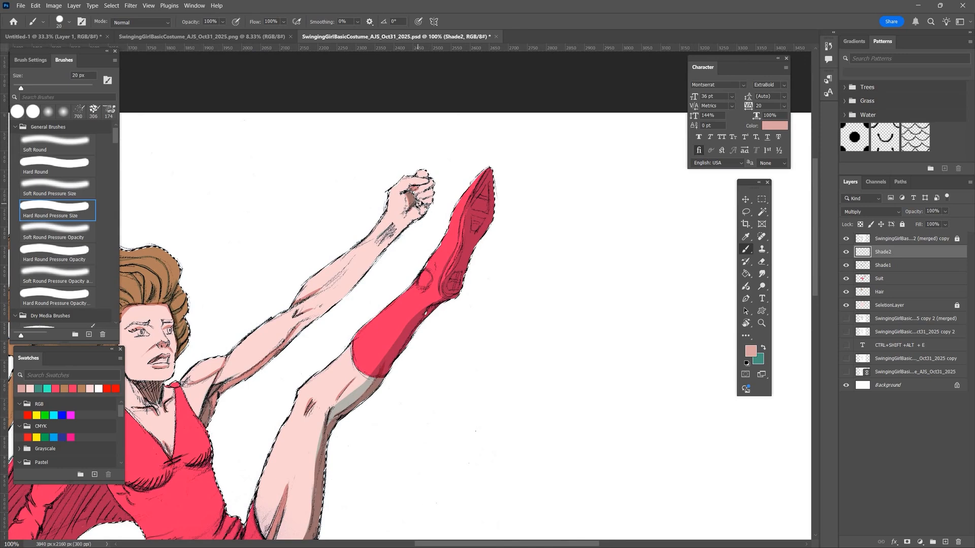
key(bracketleft)
key(bracketleft)
key(bracketleft)
mouse_move(564, 306)
mouse_down()
mouse_move(642, 239)
mouse_move(772, 165)
mouse_up()
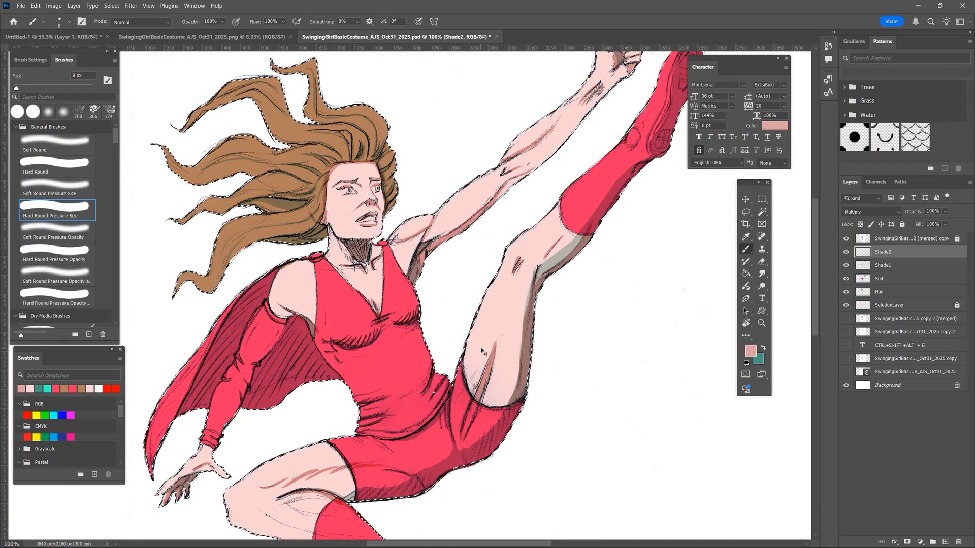
scroll(399, 192, down, 3)
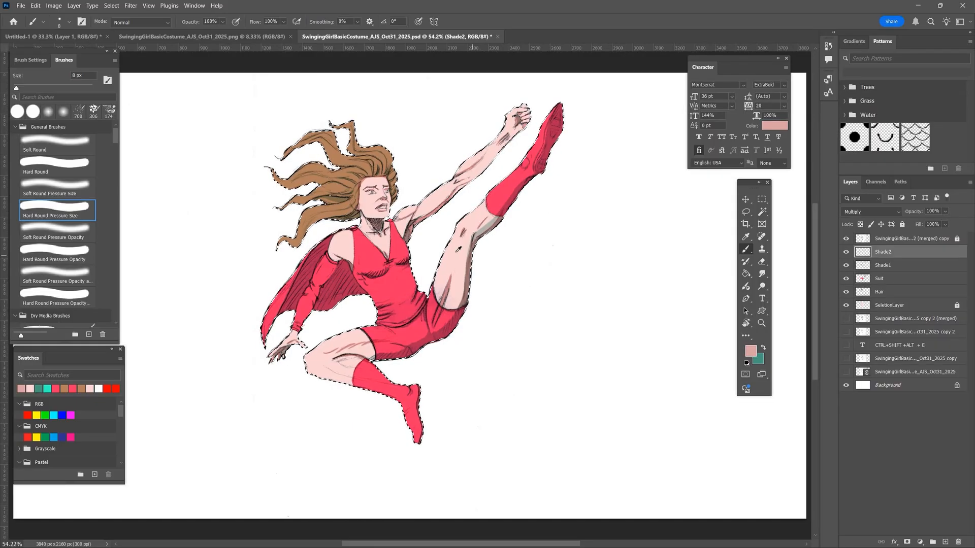
- Sample the thigh's light skin colour, then add a new layer above Shade2 and name it Details
key(x)
alt+click(454, 284)
key(x)
click(948, 542)
double_click(883, 252)
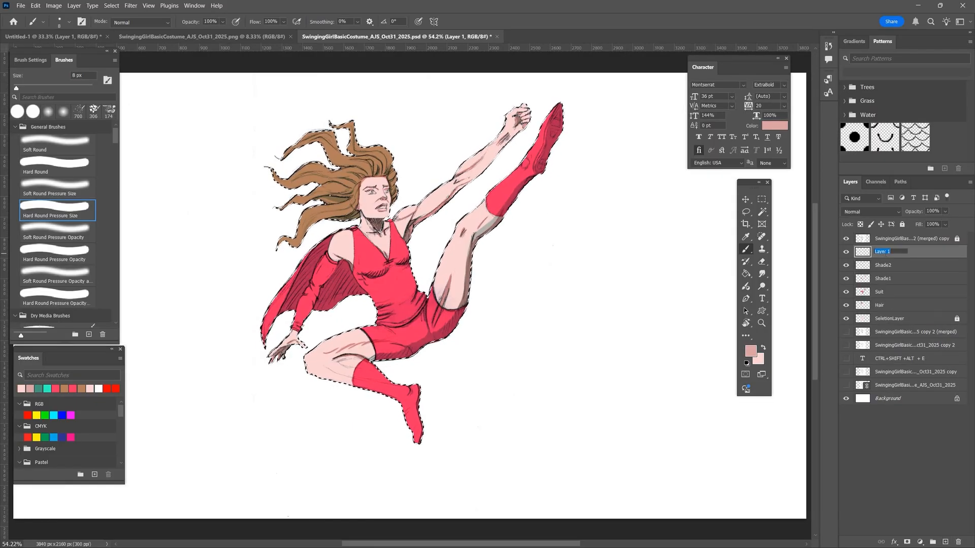
text(Details)
key(Return)
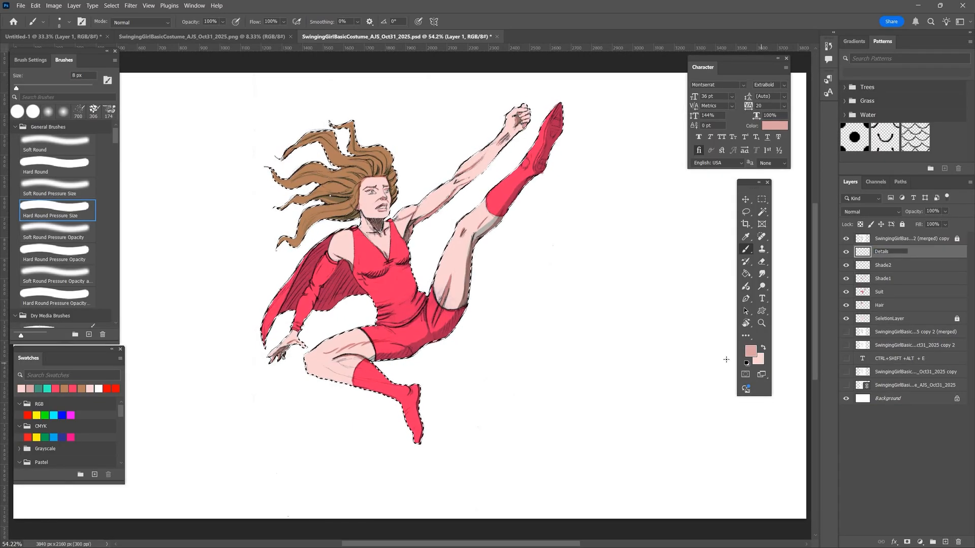
- Set the foreground to the very pale pink f6e4e4 for detailing the eyes on the face
key(ctrl+plus)
key(ctrl+plus)
key(ctrl+plus)
key(ctrl+plus)
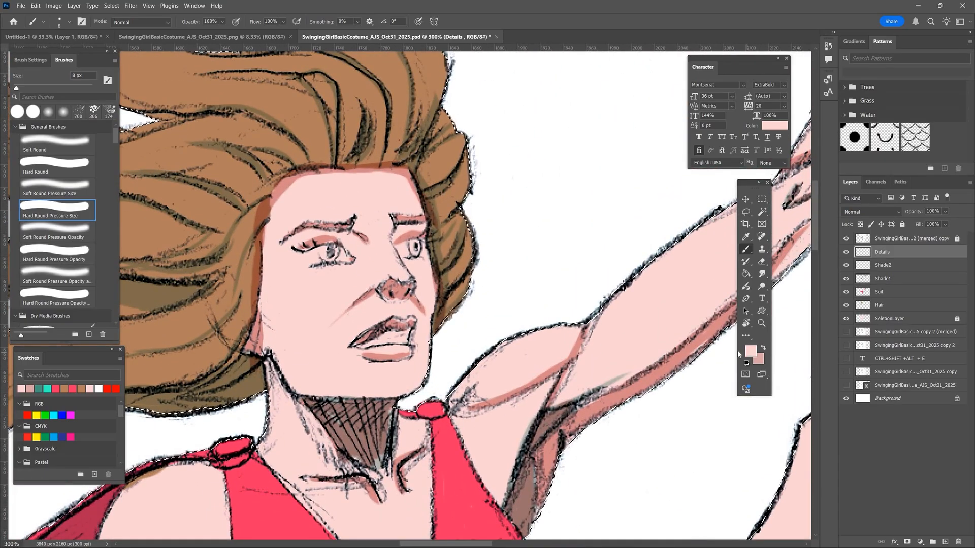
click(750, 351)
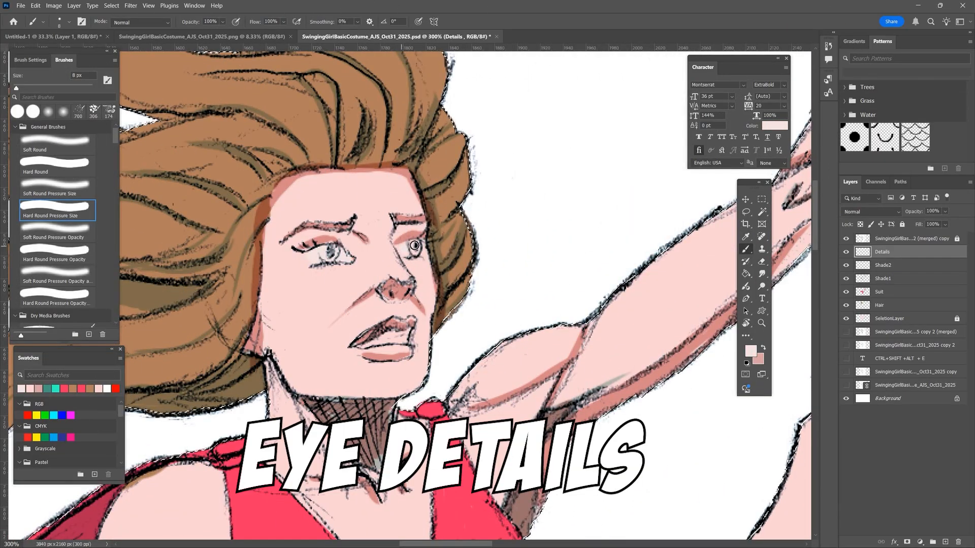
- Change the foreground to blue 357eec and paint the irises of both eyes
click(750, 351)
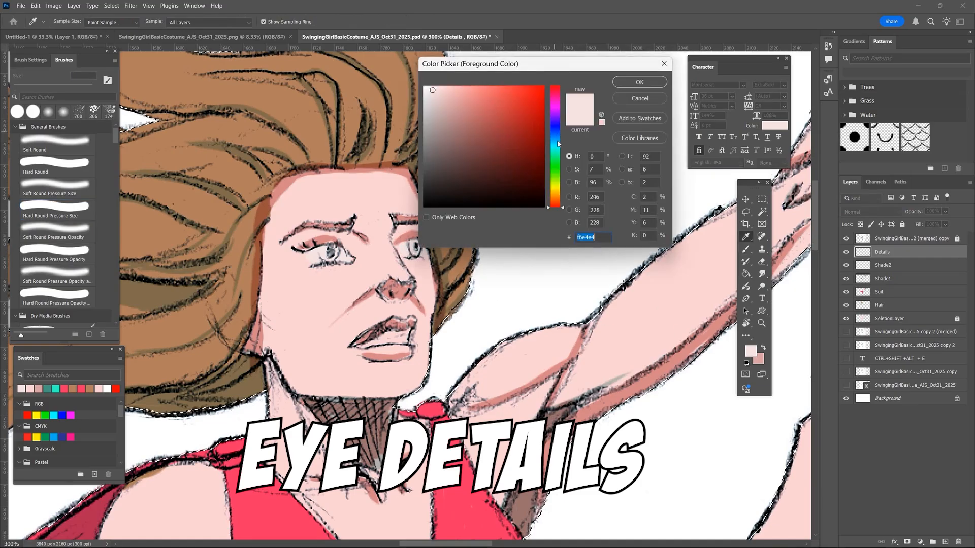
click(555, 135)
click(494, 91)
click(640, 82)
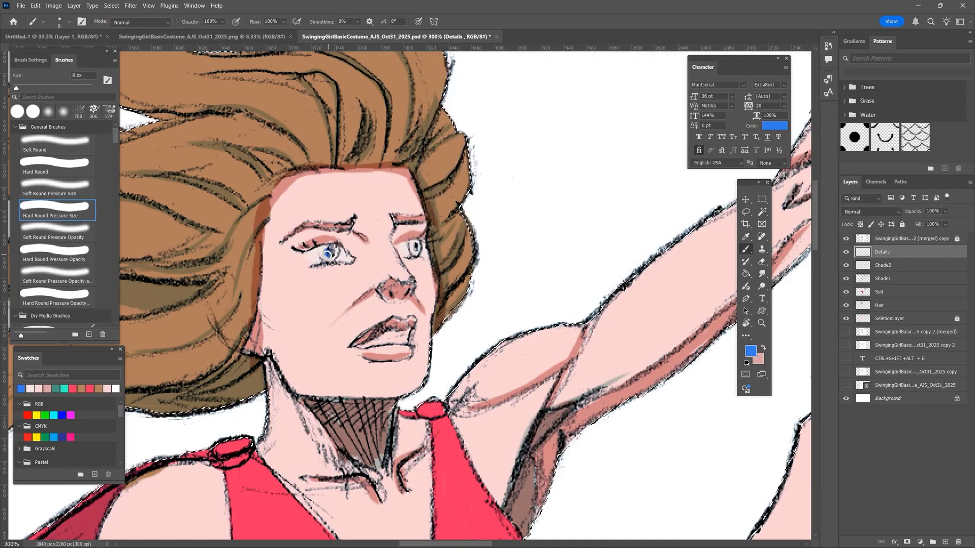
drag(324, 250, 329, 256)
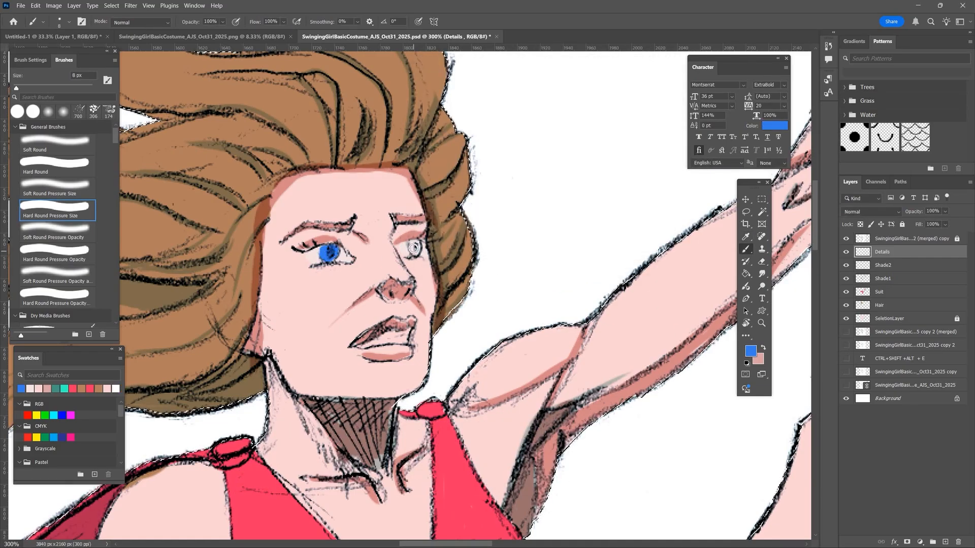
drag(414, 248, 416, 249)
- Pick a near-white foreground, reduce the brush to 3 px and dot small highlights on both blue irises
click(751, 350)
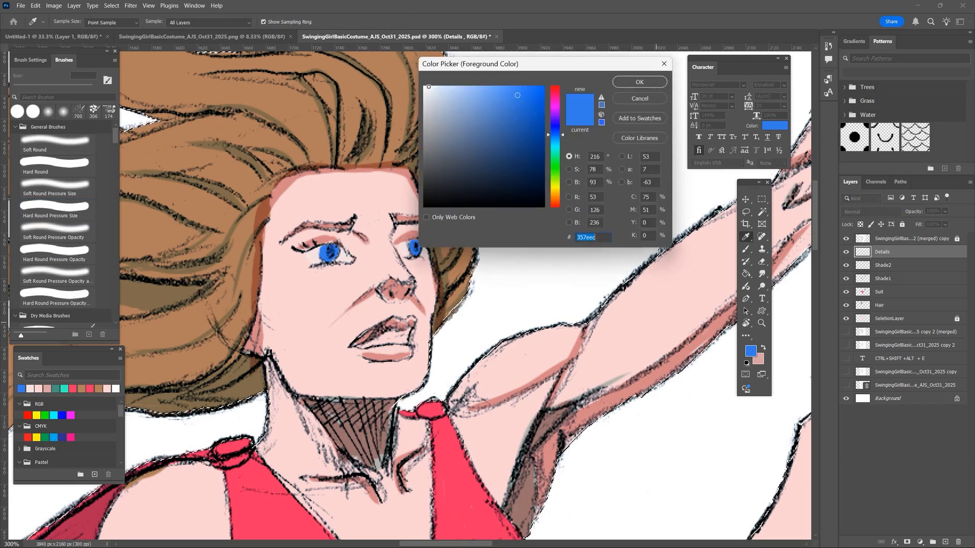
click(427, 100)
click(638, 81)
key(bracketleft)
key(bracketleft)
key(bracketleft)
key(bracketleft)
key(bracketleft)
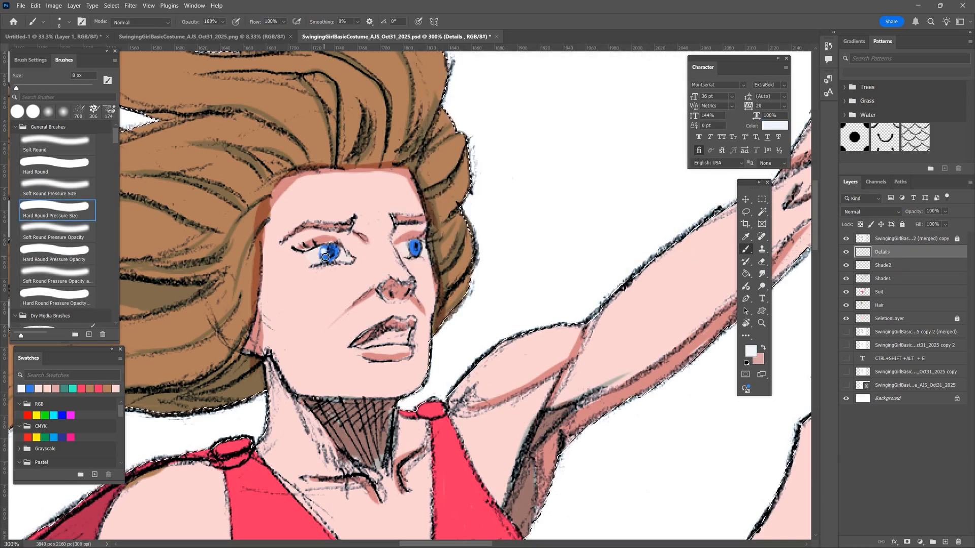
click(414, 247)
scroll(414, 246, down, 3)
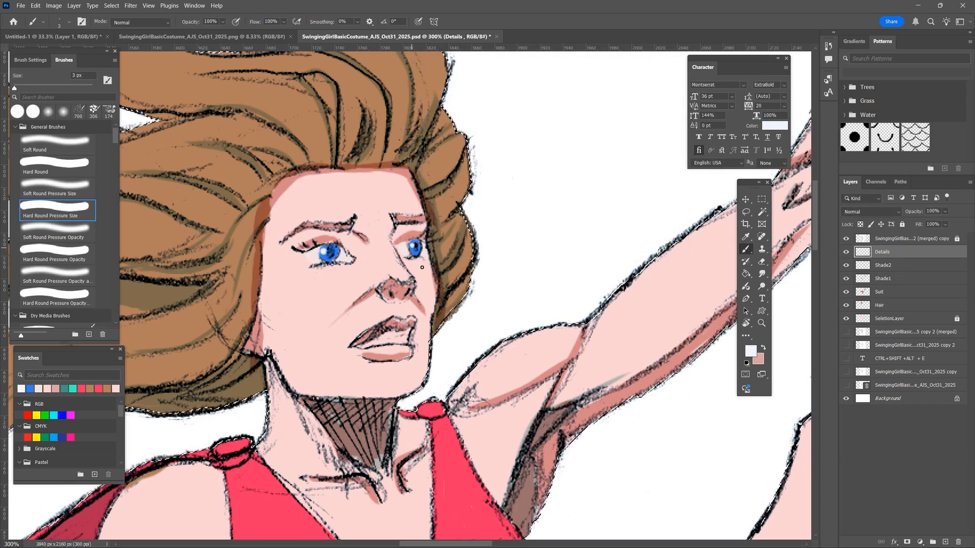
- Name the new layer above Hair HairShadow1 and sample the hair's brown as the foreground colour
scroll(410, 293, down, 3)
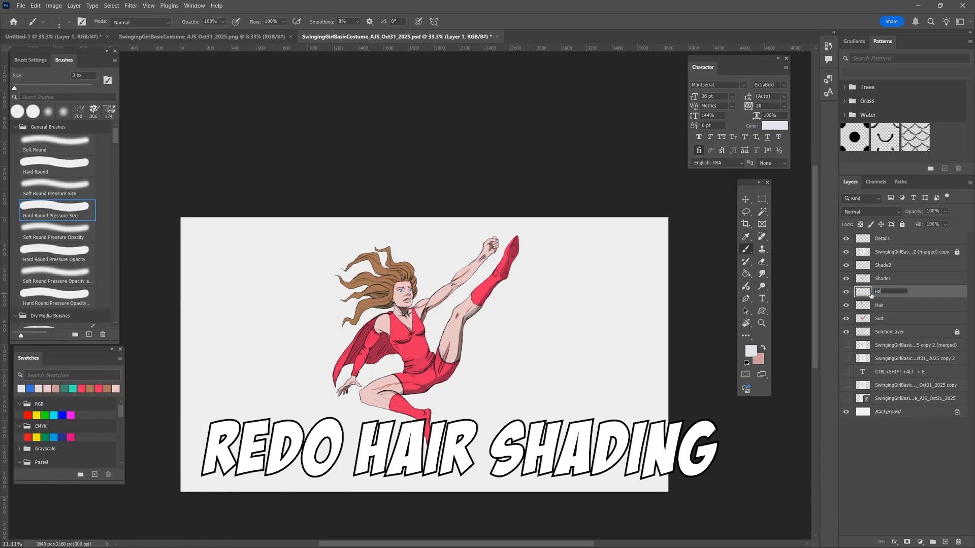
text(irShadow1)
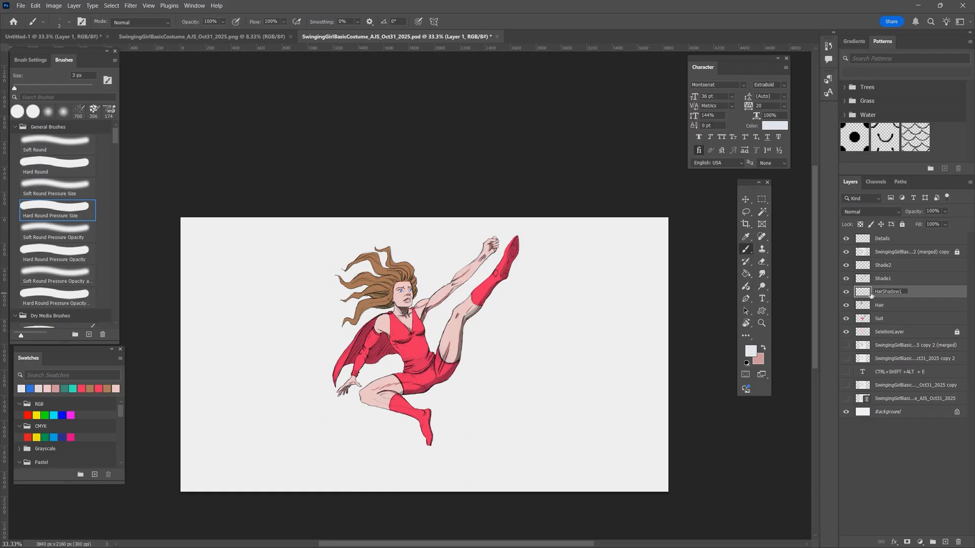
alt+click(387, 267)
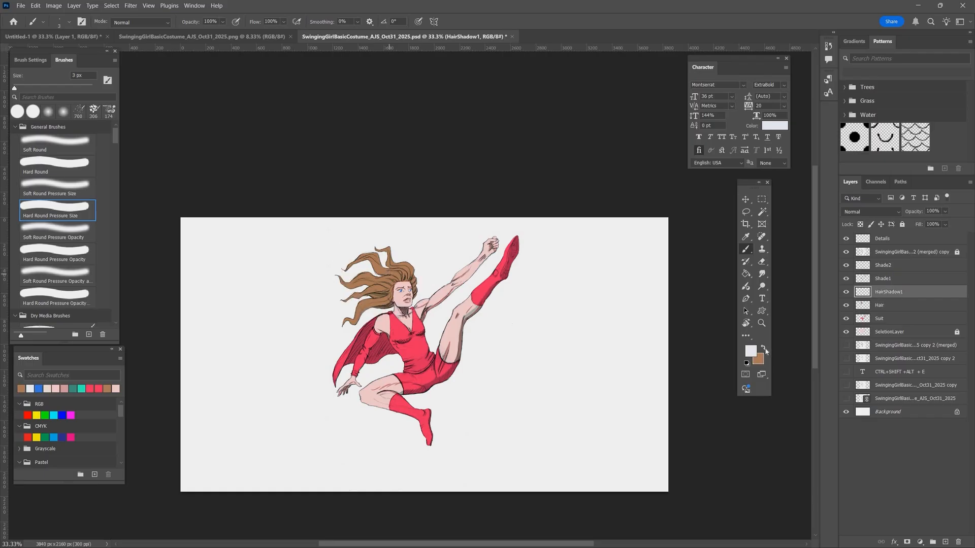
key(x)
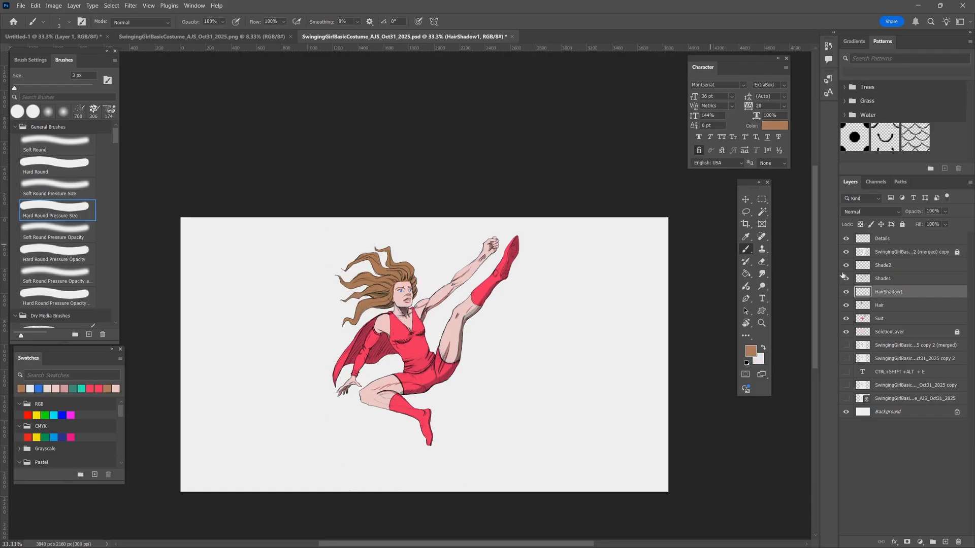
- Set HairShadow1 to Multiply and shift the foreground to a darker, slightly redder brown
click(871, 212)
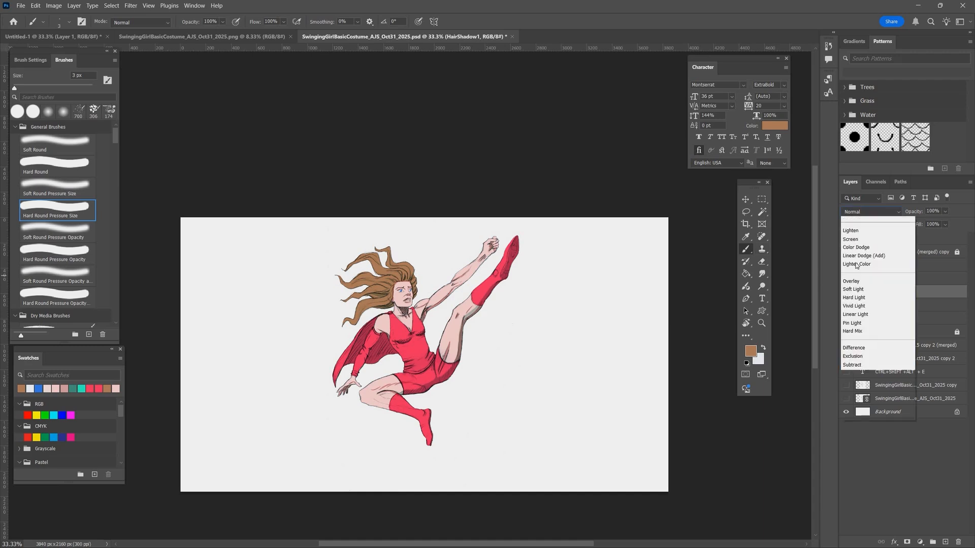
click(864, 262)
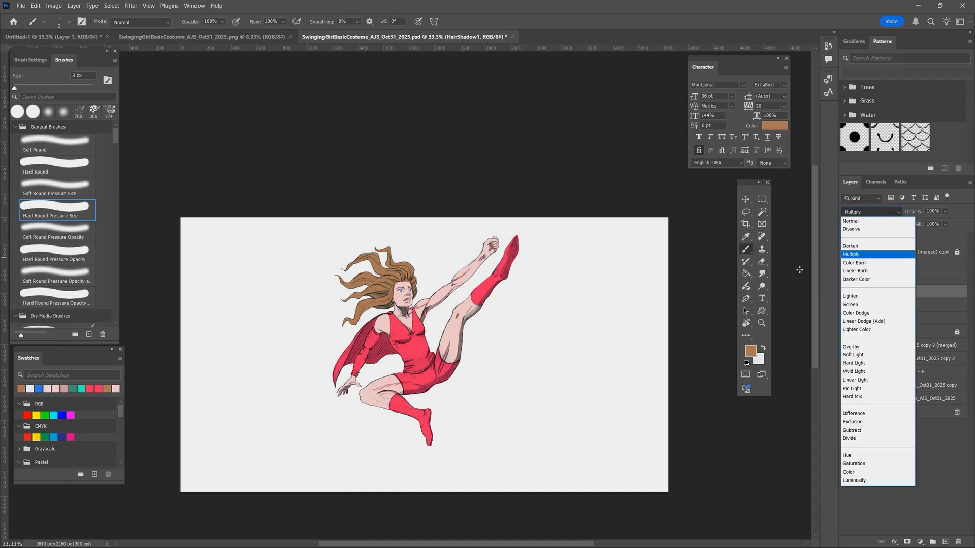
click(751, 351)
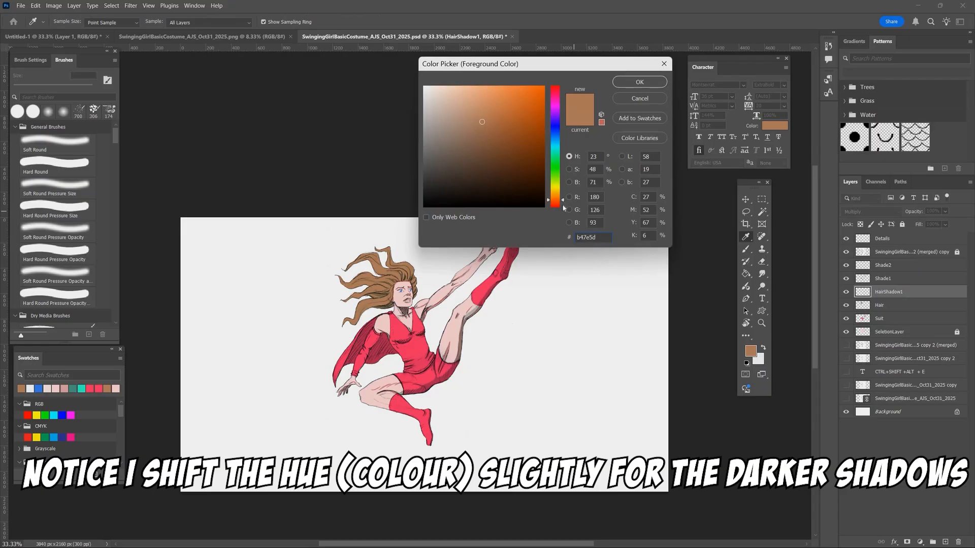
drag(563, 201, 563, 203)
drag(482, 124, 490, 142)
click(628, 83)
- Load the selection layer's outline, enlarge the brush to 35 px and paint dark brown shadow in the hair behind the face
key(b)
key(ctrl+1)
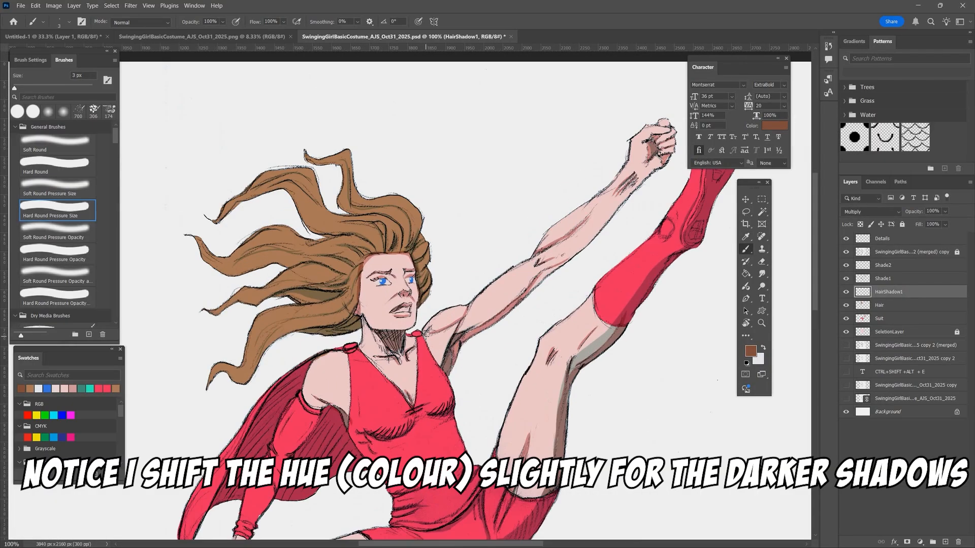
ctrl+click(863, 332)
key(bracketright)
key(bracketright)
key(bracketright)
key(bracketright)
key(bracketright)
key(bracketright)
key(bracketright)
key(bracketright)
key(bracketright)
key(bracketright)
key(bracketright)
key(bracketright)
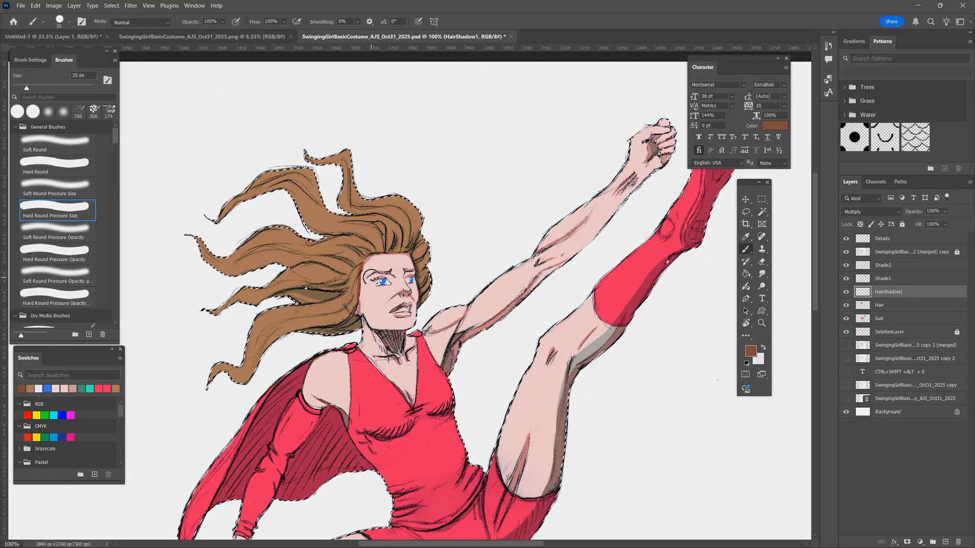
mouse_move(326, 289)
mouse_down()
mouse_move(311, 289)
mouse_move(336, 298)
mouse_move(311, 329)
mouse_move(359, 328)
mouse_up()
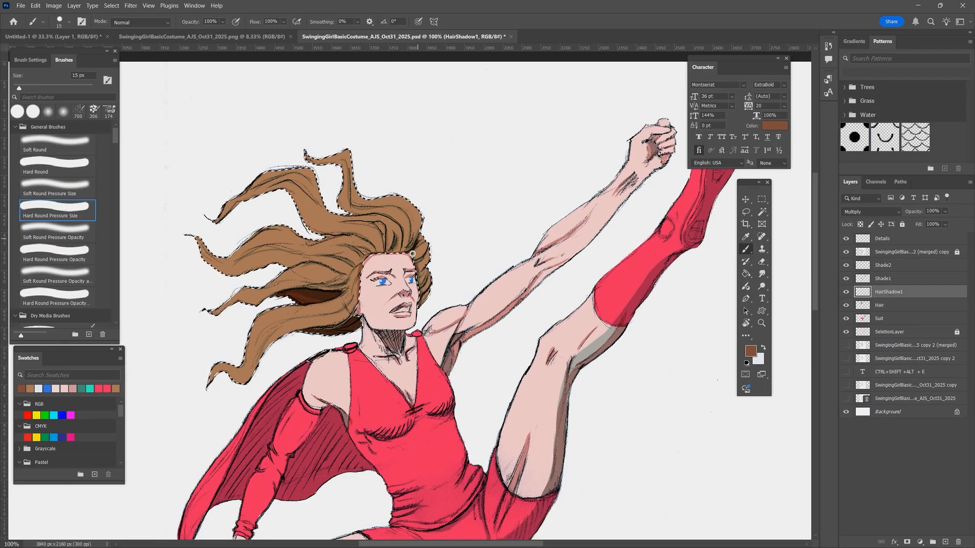
- Reduce the brush to 15 px and paint shadow strands over the crown and the hair beside the face
key(bracketleft)
key(bracketleft)
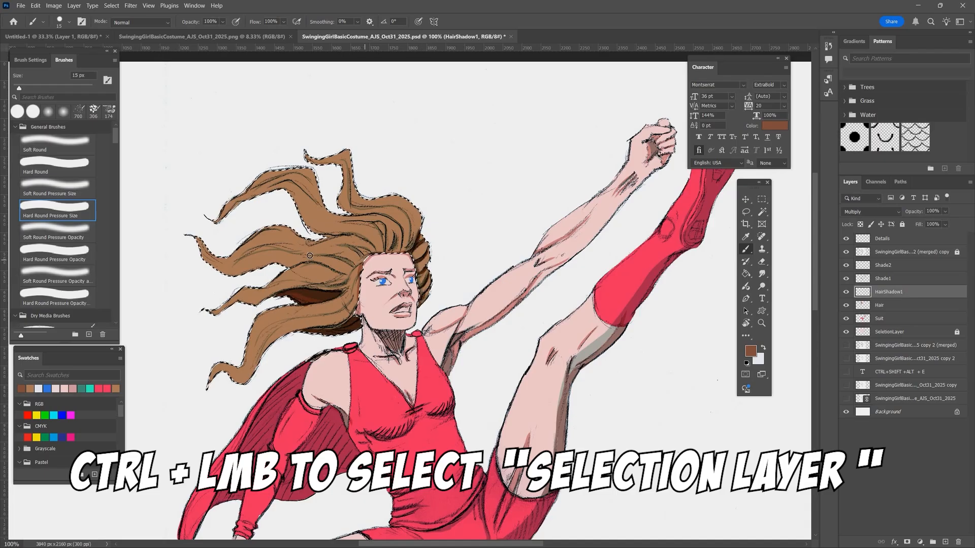
mouse_move(344, 247)
mouse_down()
mouse_move(376, 252)
mouse_move(381, 240)
mouse_move(343, 213)
mouse_move(411, 250)
mouse_up()
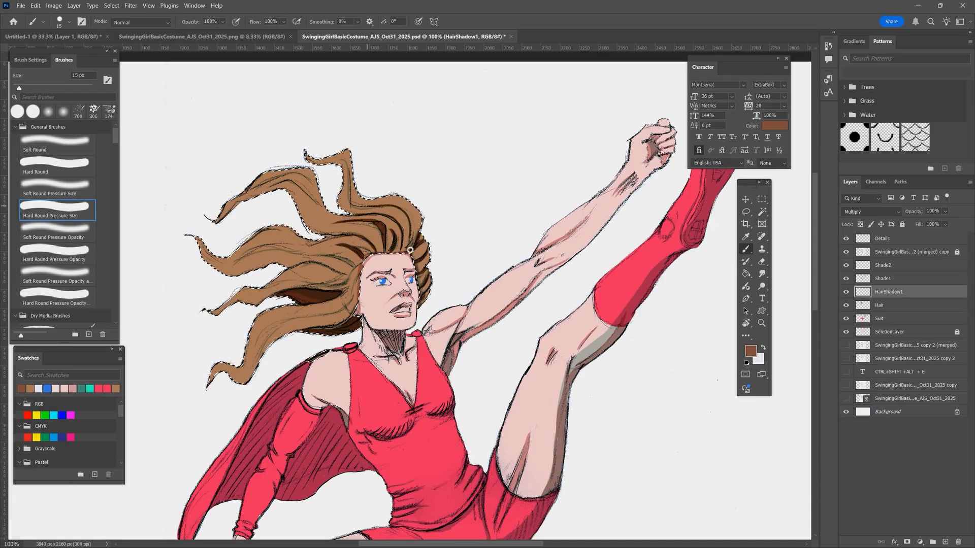
drag(356, 269, 307, 255)
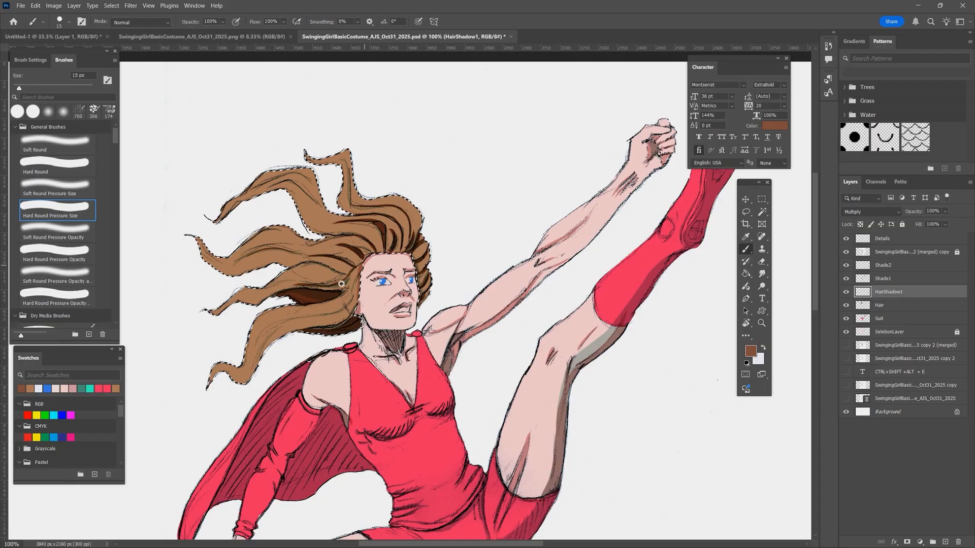
drag(350, 301, 307, 320)
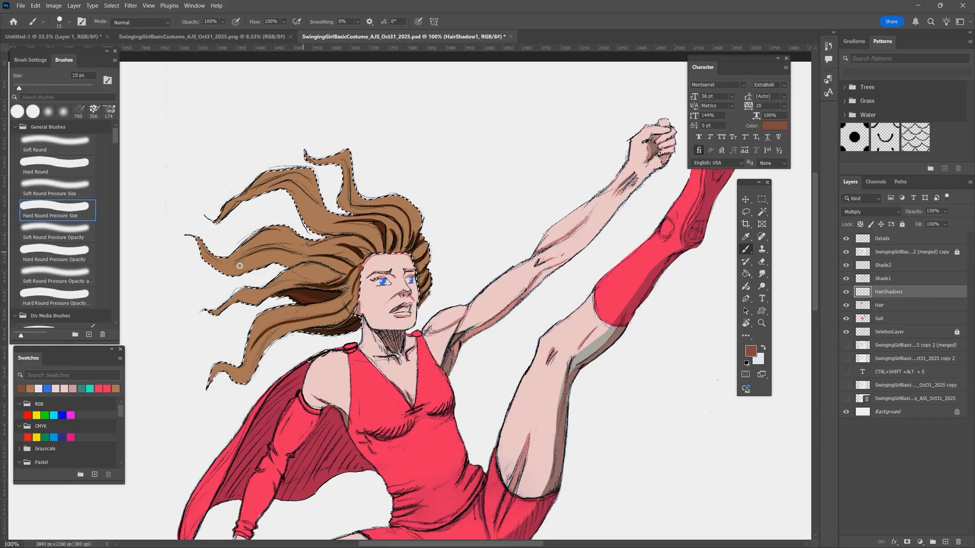
- Shade the middle and upper flowing locks of hair, then undo the last two changes
drag(240, 266, 298, 249)
drag(318, 210, 265, 186)
drag(348, 153, 341, 203)
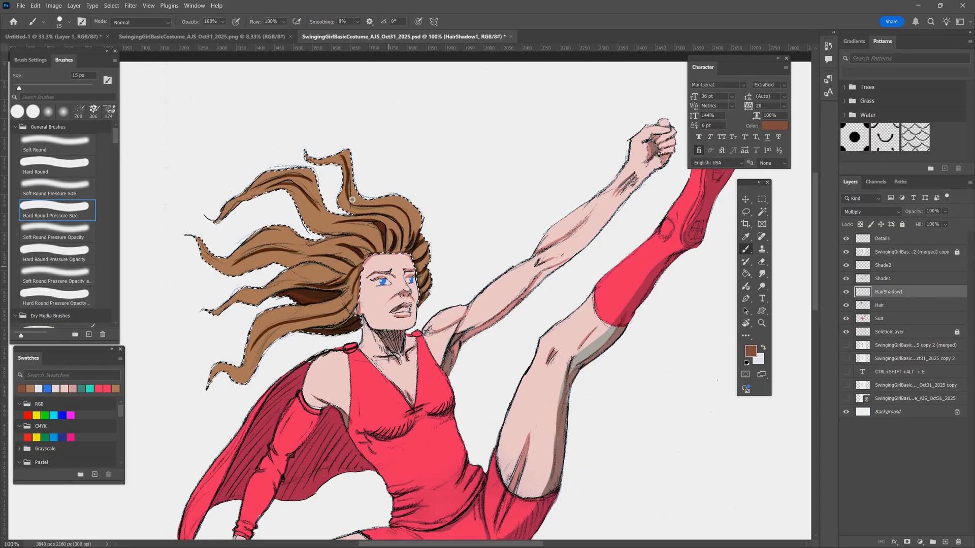
key(ctrl+z)
key(ctrl+z)
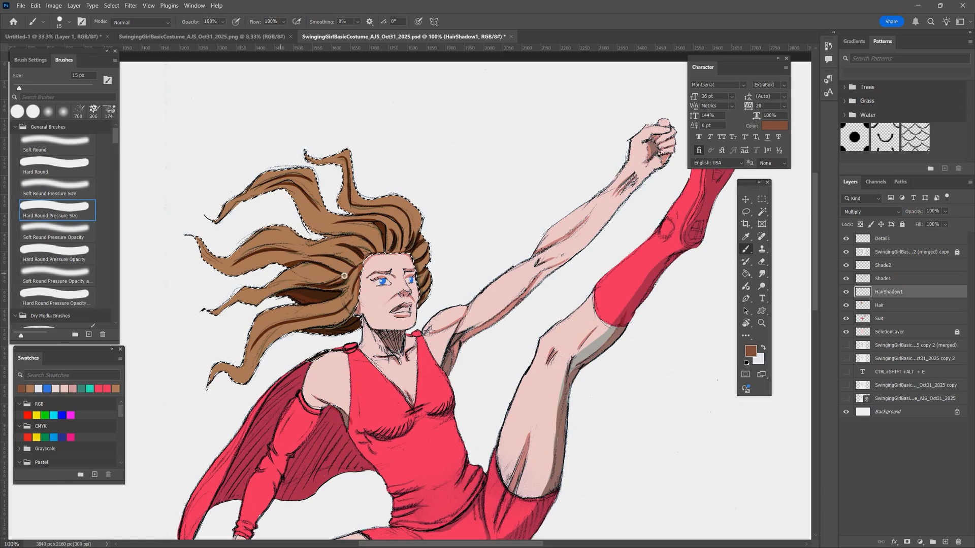
- Paint dark brown shadow strands along the lower flowing locks of hair
drag(344, 276, 261, 293)
drag(252, 341, 336, 306)
mouse_move(340, 313)
mouse_down()
mouse_move(275, 336)
mouse_move(253, 377)
mouse_up()
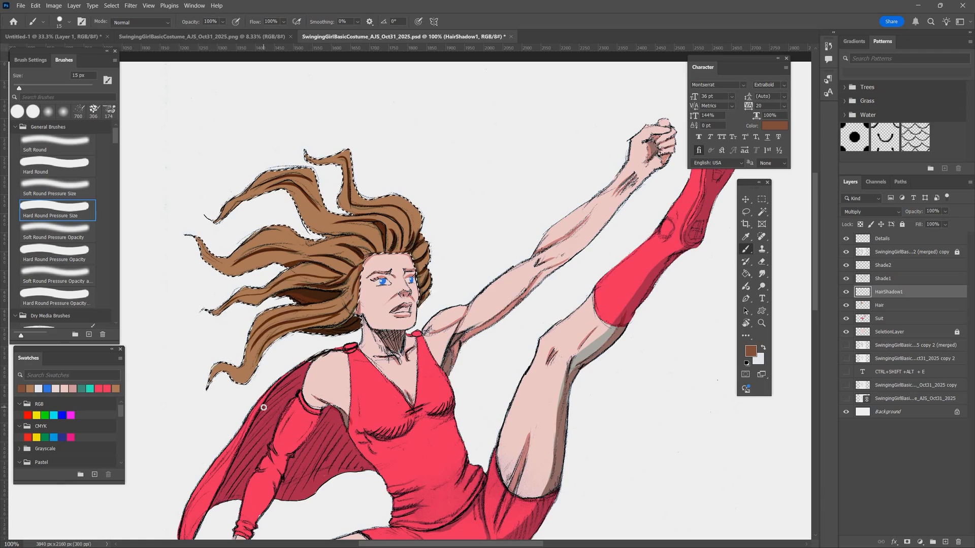
- Lower HairShadow1's layer opacity to 47% and clear the selection
key(ctrl+0)
click(933, 223)
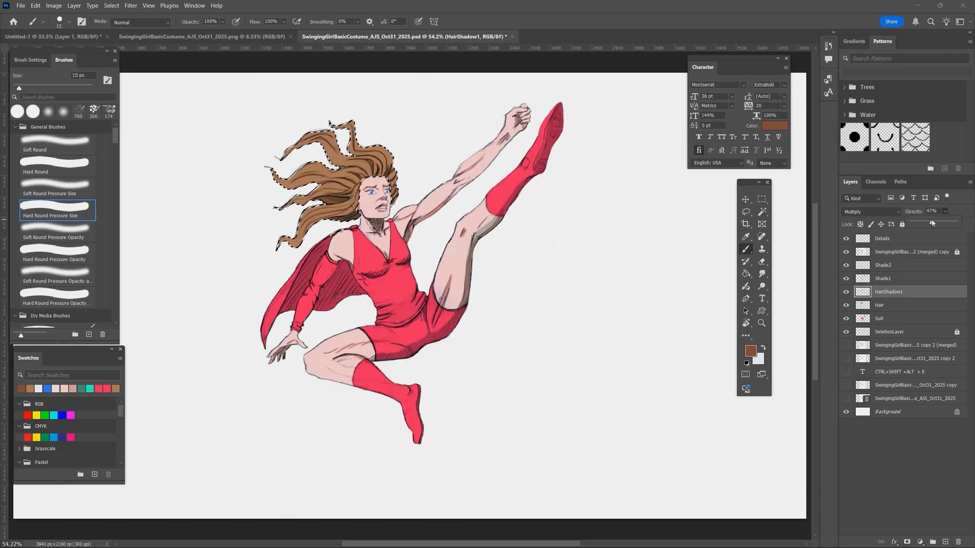
key(ctrl+d)
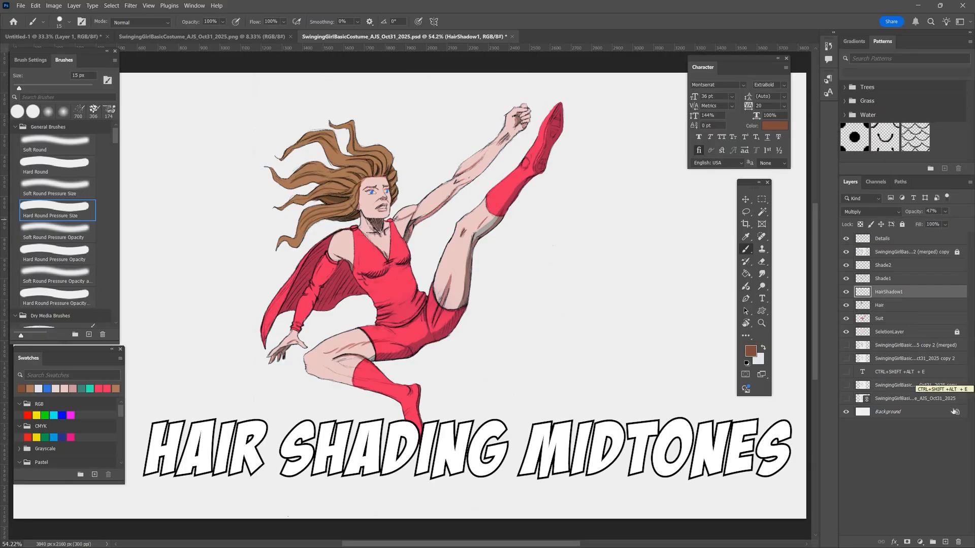
- Add a HairShadow2 layer above HairShadow1 for the Soft Round Pressure Size brush and load the Hair layer's outline as a selection
click(945, 541)
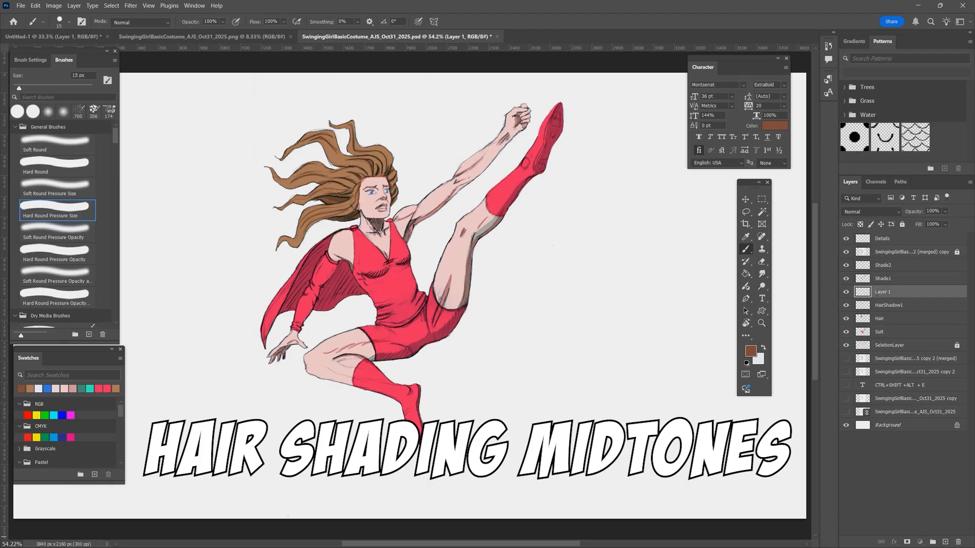
double_click(884, 292)
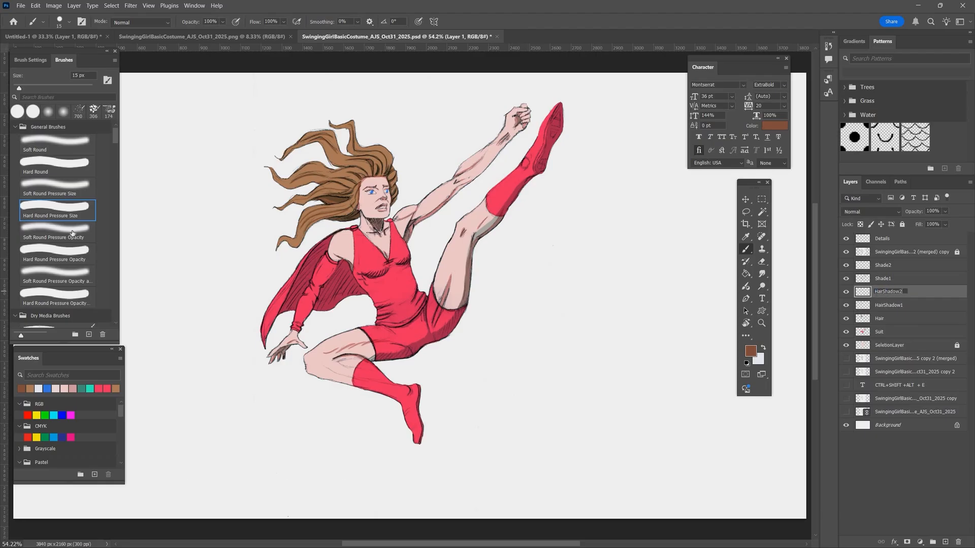
click(75, 190)
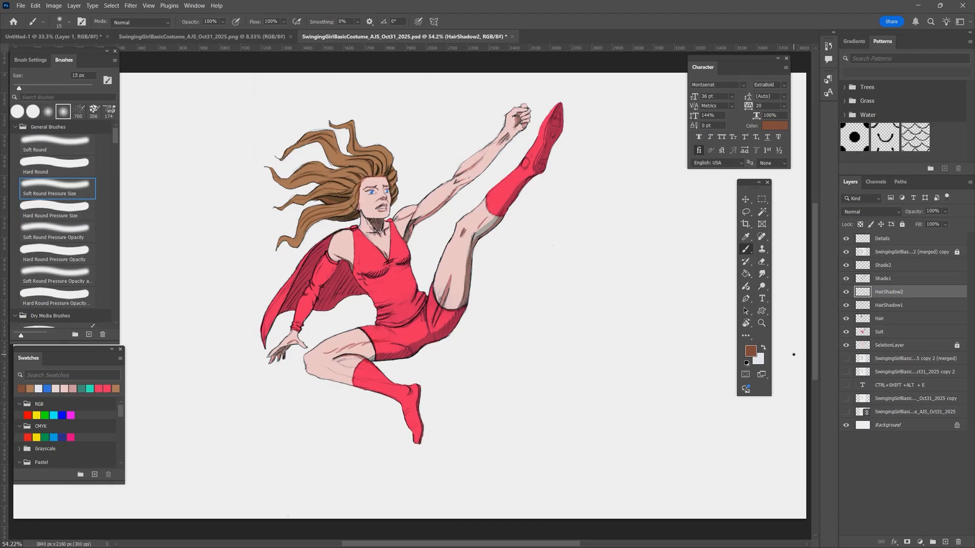
ctrl+click(863, 322)
key(ctrl+plus)
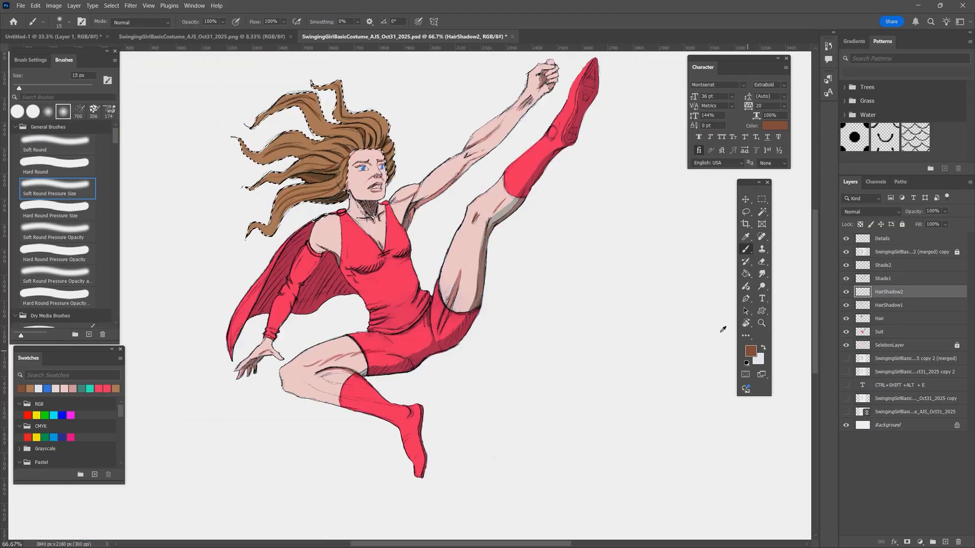
- Choose a darker reddish brown foreground colour and set HairShadow2's blend mode to Multiply
click(751, 350)
click(504, 145)
click(639, 81)
click(871, 211)
click(863, 252)
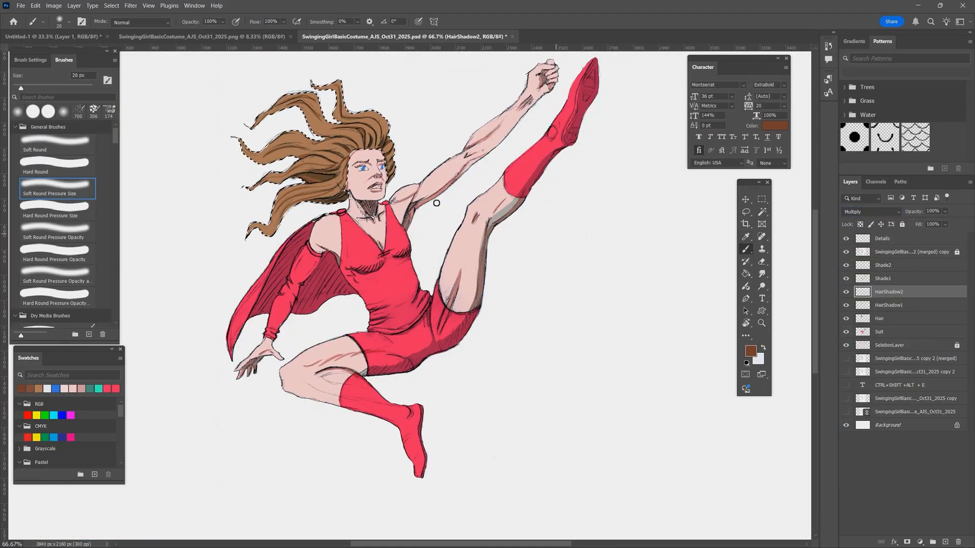
- Set the brush to 40 px at 28% opacity and paint soft midtone shading over the crown and flowing locks
key(bracketright)
key(bracketright)
key(bracketright)
key(bracketright)
key(bracketright)
drag(387, 169, 396, 162)
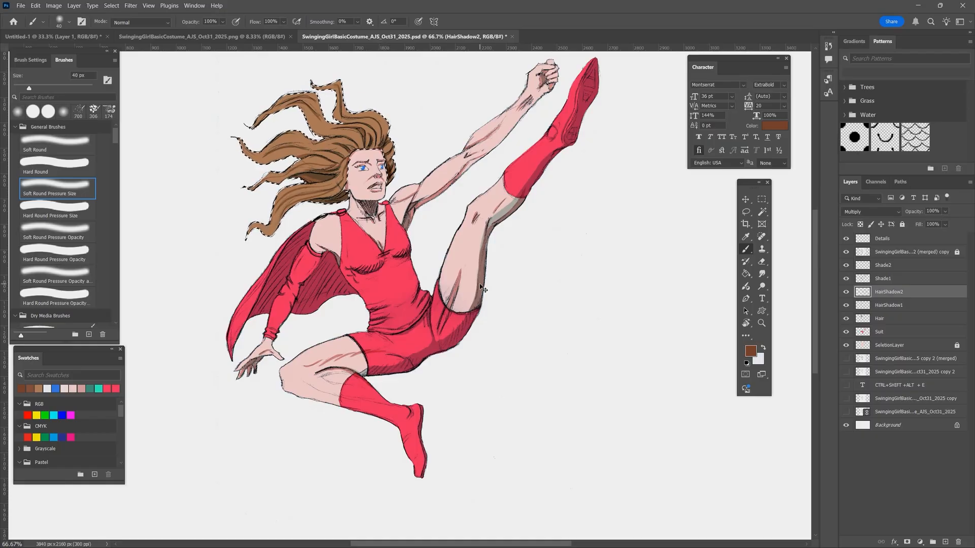
key(2)
key(8)
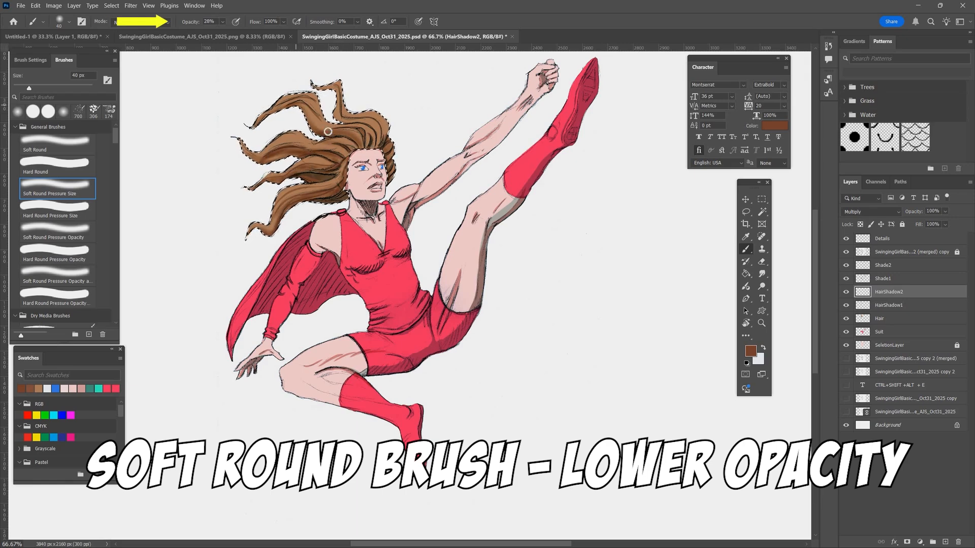
drag(328, 130, 362, 143)
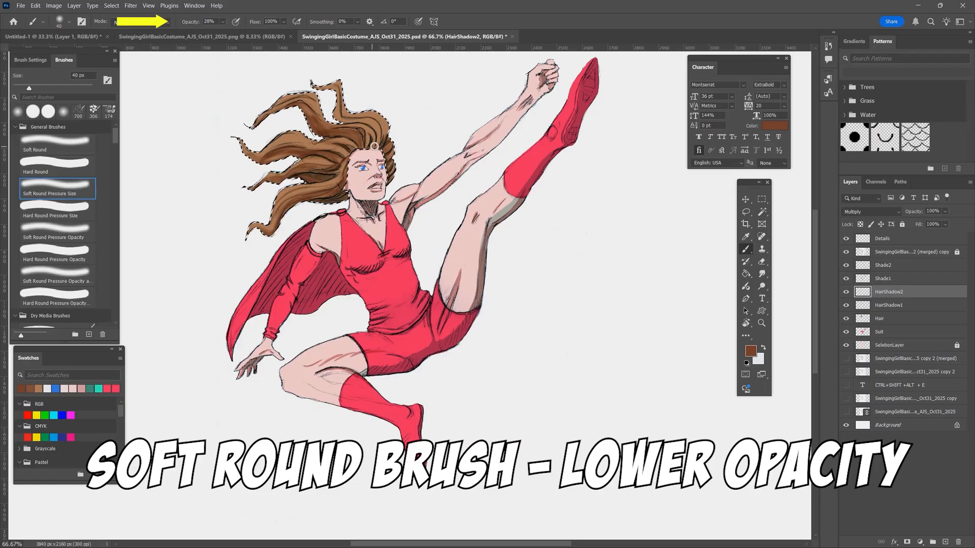
drag(270, 158, 334, 157)
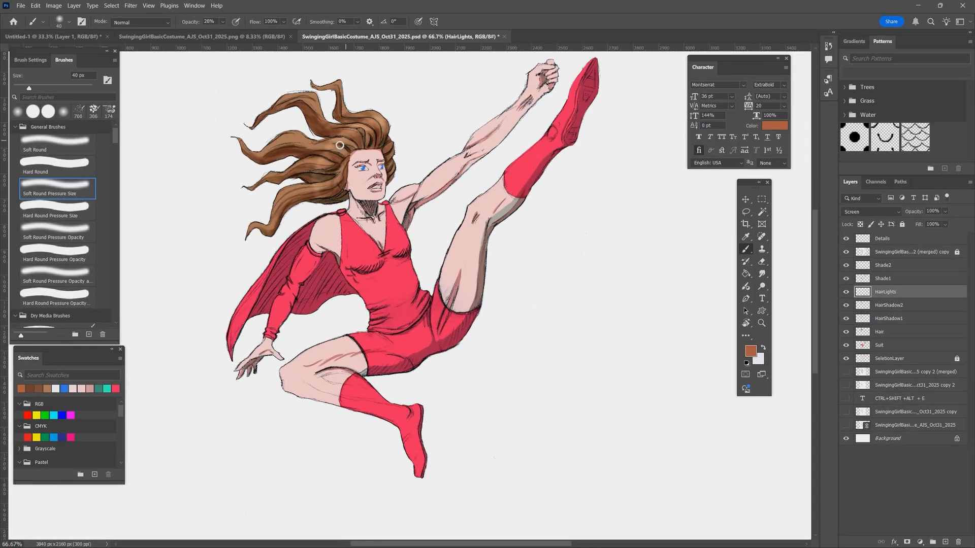
- Set the brush to 20 px at 61% opacity and paint orange-brown highlights across the hair on HairLights
click(222, 22)
drag(223, 34, 241, 33)
key(bracketleft)
key(bracketleft)
mouse_move(372, 124)
mouse_down()
mouse_move(384, 143)
mouse_move(327, 134)
mouse_up()
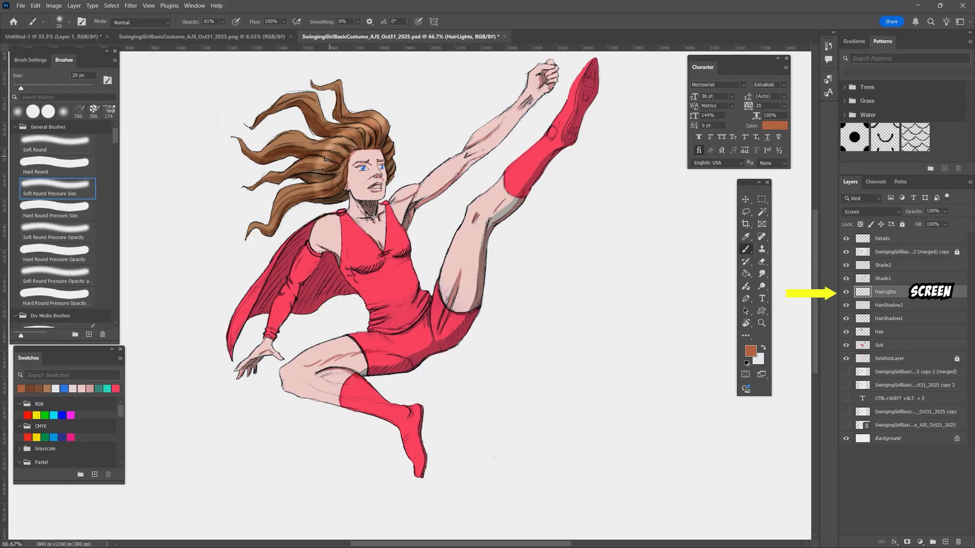
key(e)
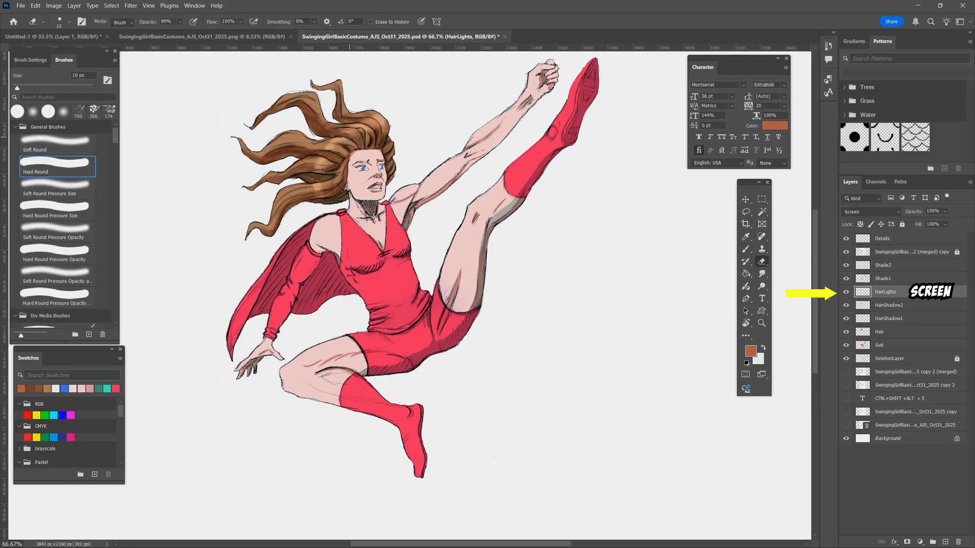
key(b)
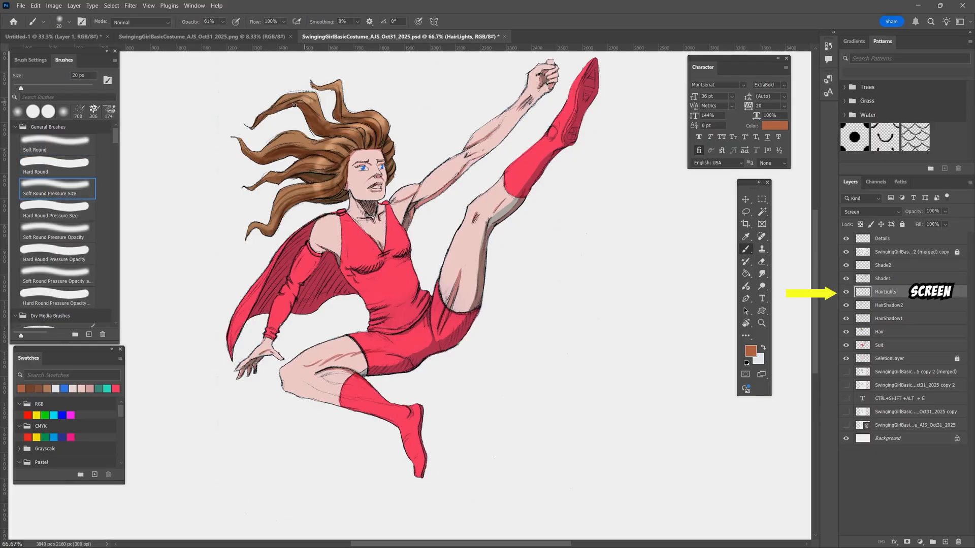
mouse_move(278, 137)
mouse_down()
mouse_move(295, 195)
mouse_move(295, 136)
mouse_up()
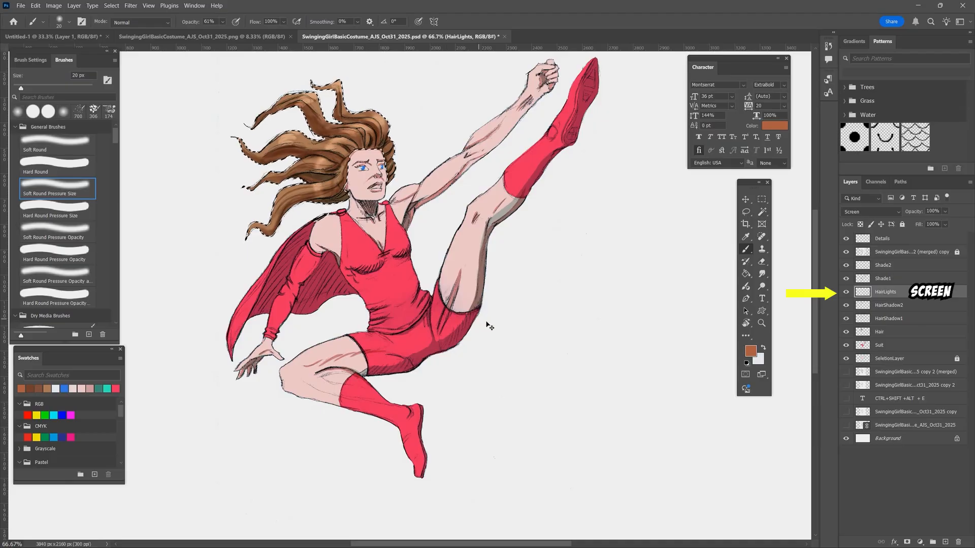
- Adjust the brush to 25 px at 54% opacity and paint highlights on the lowest flowing lock of hair
click(223, 22)
drag(229, 33, 215, 33)
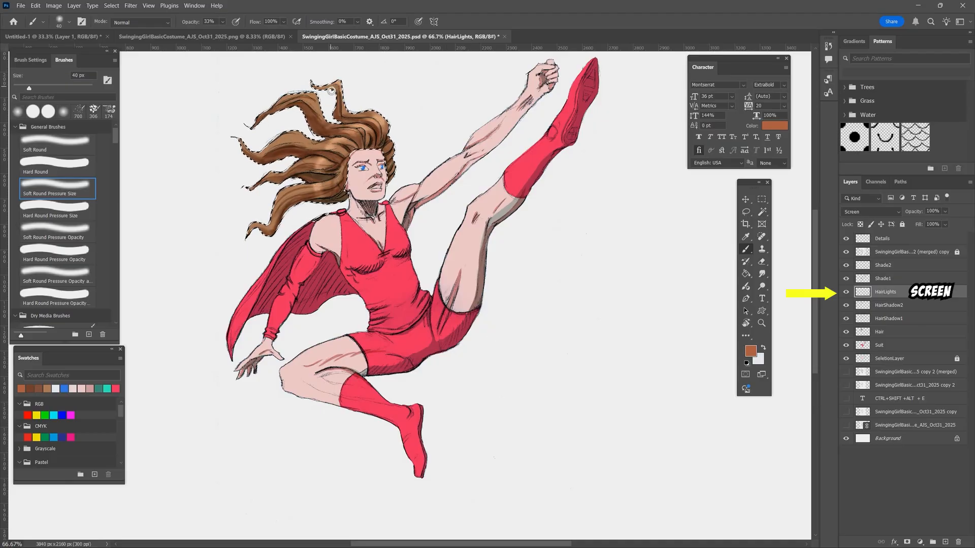
key(])
key(])
key(])
key(])
key(5)
key(4)
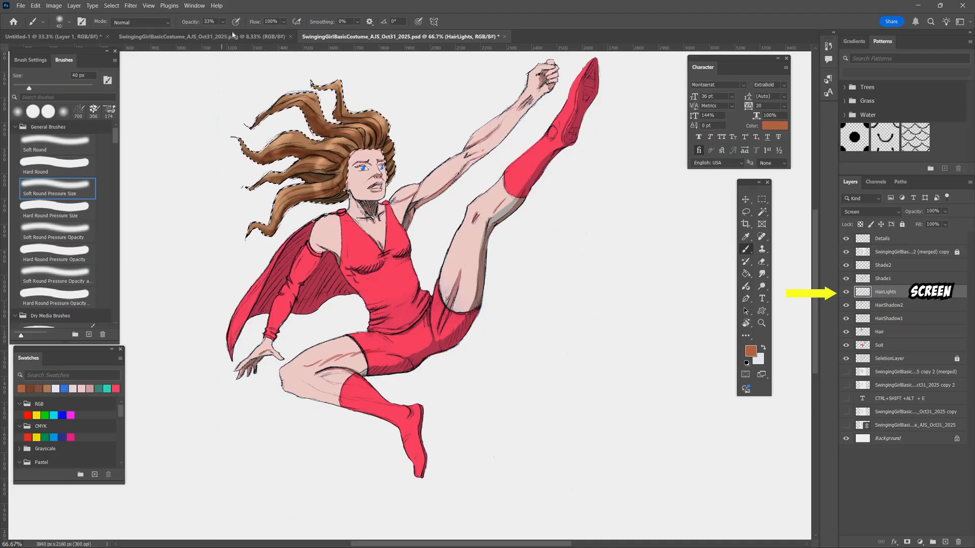
key([)
key([)
key([)
drag(275, 203, 278, 217)
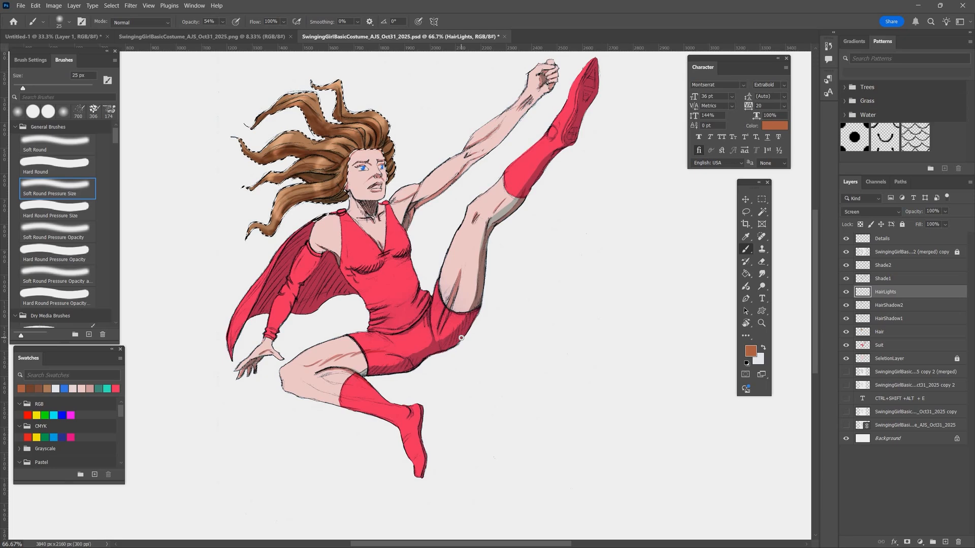
- Pick a light peach foreground colour and paint fine 15 px highlight strands along the lower and middle locks
click(751, 350)
click(469, 80)
click(651, 73)
key(ctrl+h)
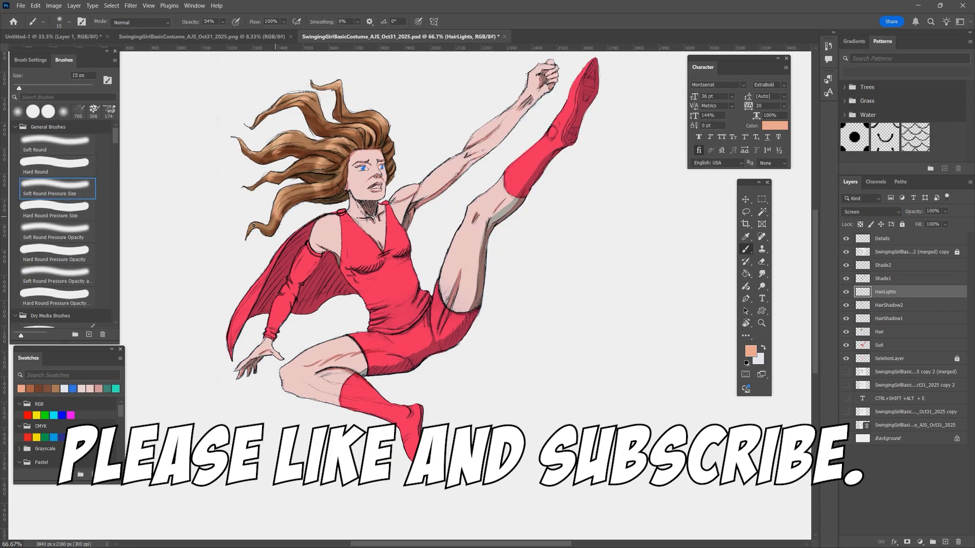
drag(253, 225, 321, 158)
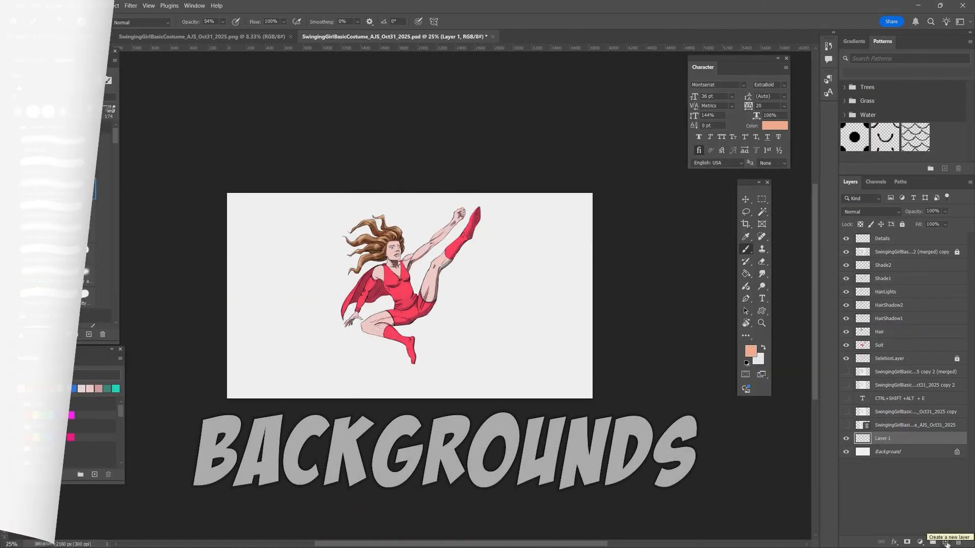
- Save the document and fill the empty layer above Background with teal #1d9888
key(ctrl+s)
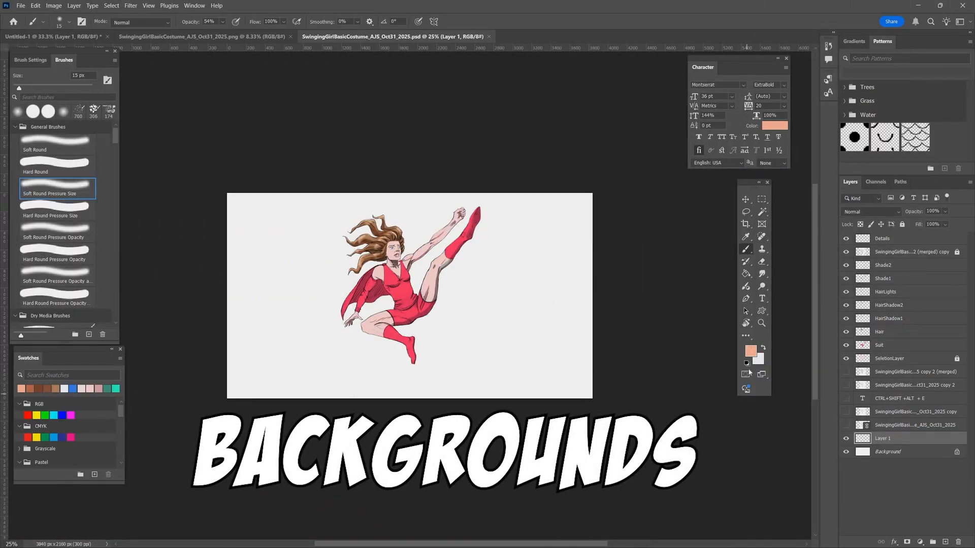
click(747, 363)
click(750, 351)
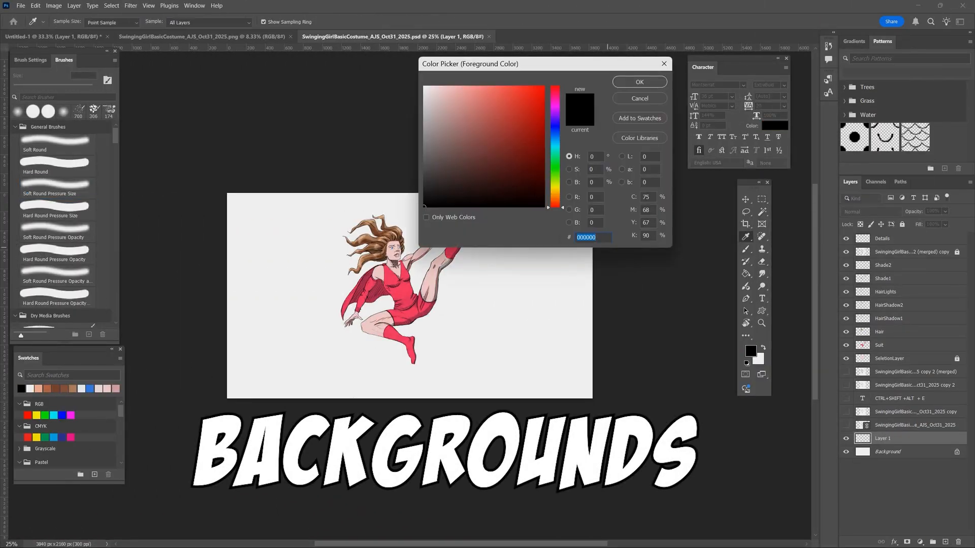
right_click(580, 237)
click(601, 283)
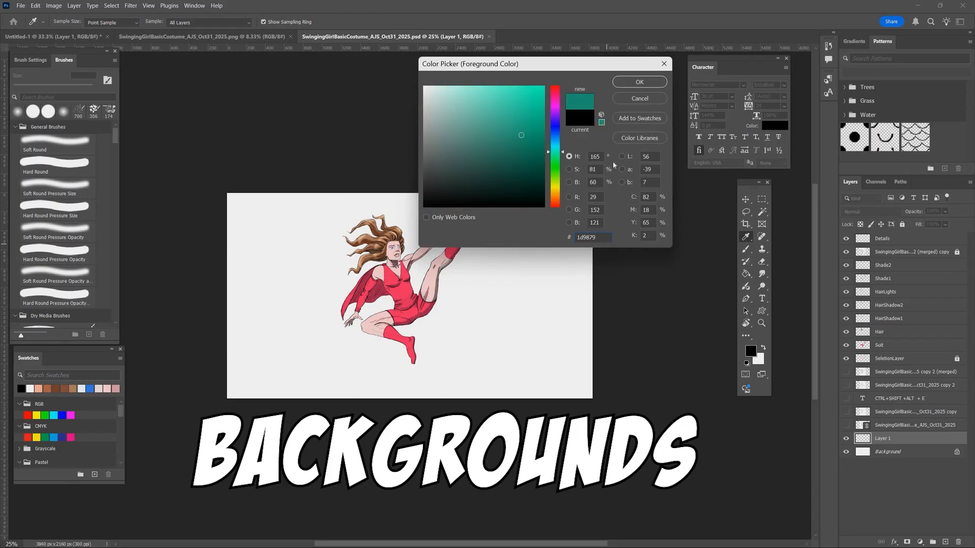
click(639, 82)
key(g)
click(525, 277)
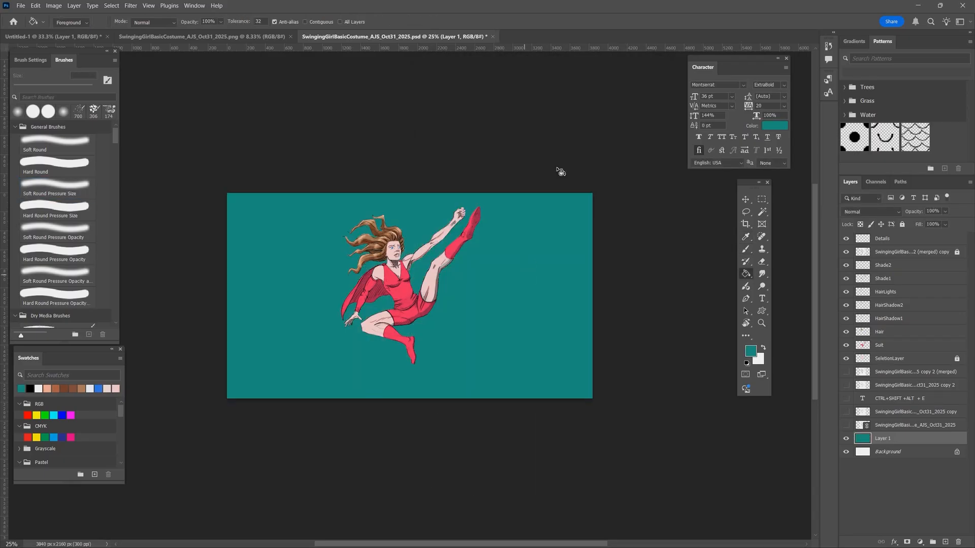
- Add a new layer above Details and switch to the Hard Round Pressure Size brush
click(903, 240)
click(945, 543)
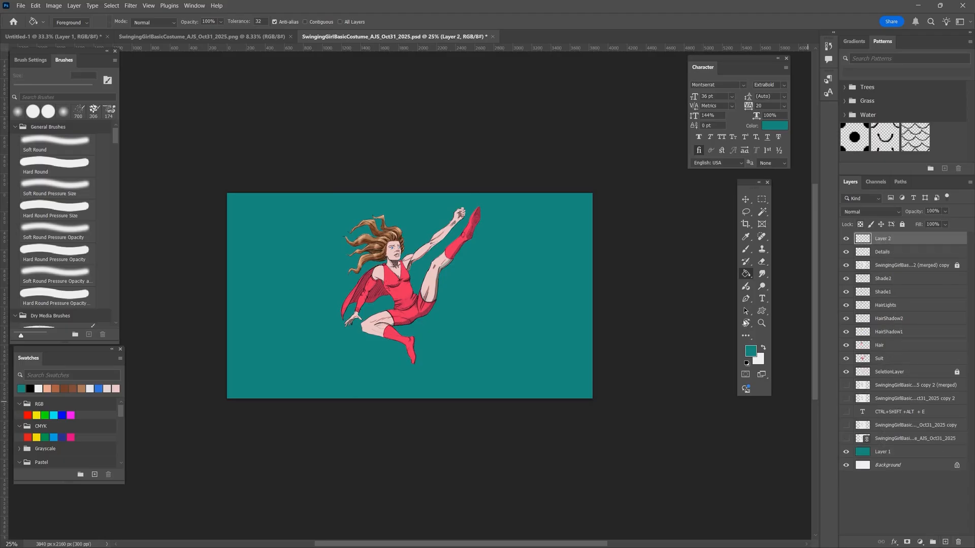
key(b)
click(763, 348)
click(747, 364)
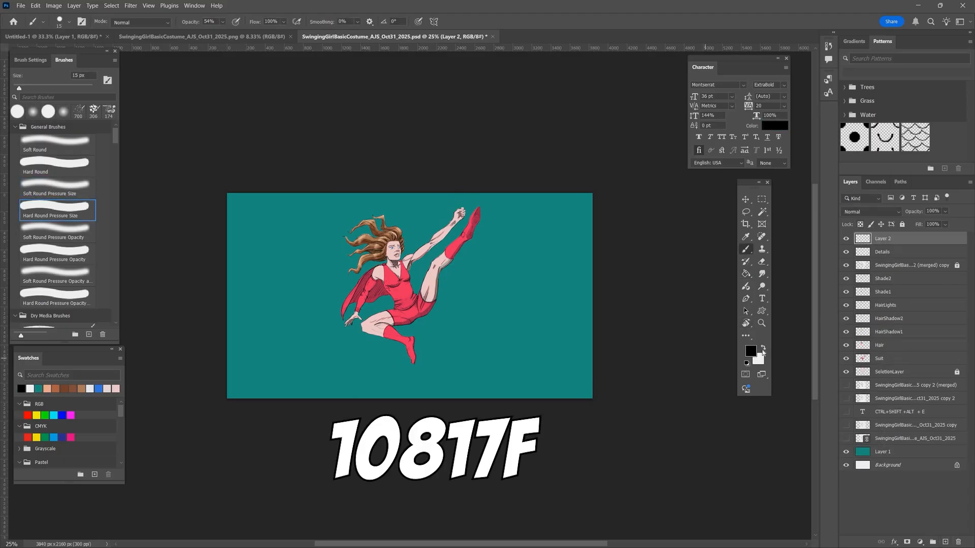
click(763, 348)
click(747, 363)
alt+click(579, 356)
click(763, 348)
click(762, 348)
click(751, 351)
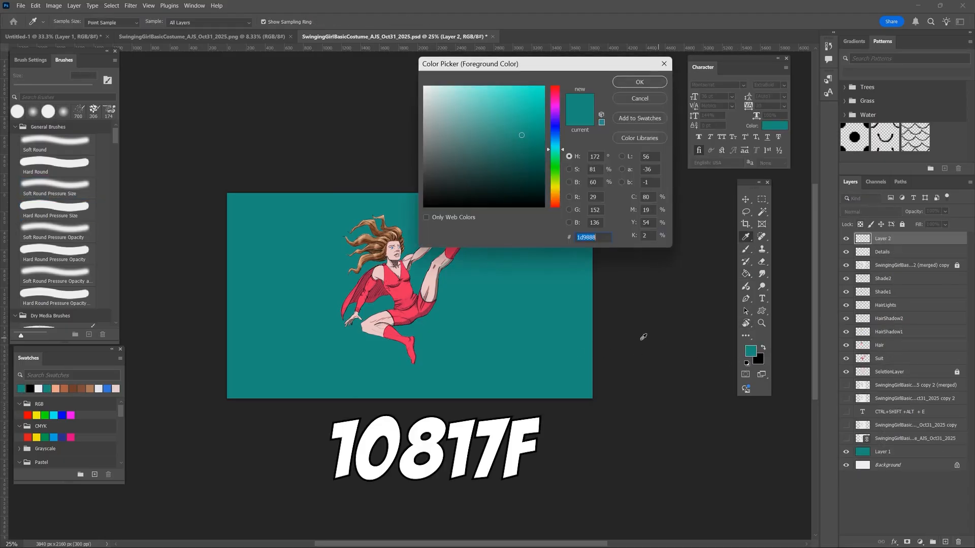
click(639, 81)
click(763, 348)
- Sample the suit's red as the brush colour and raise the brush opacity to 100%
alt+click(414, 312)
click(763, 349)
click(764, 348)
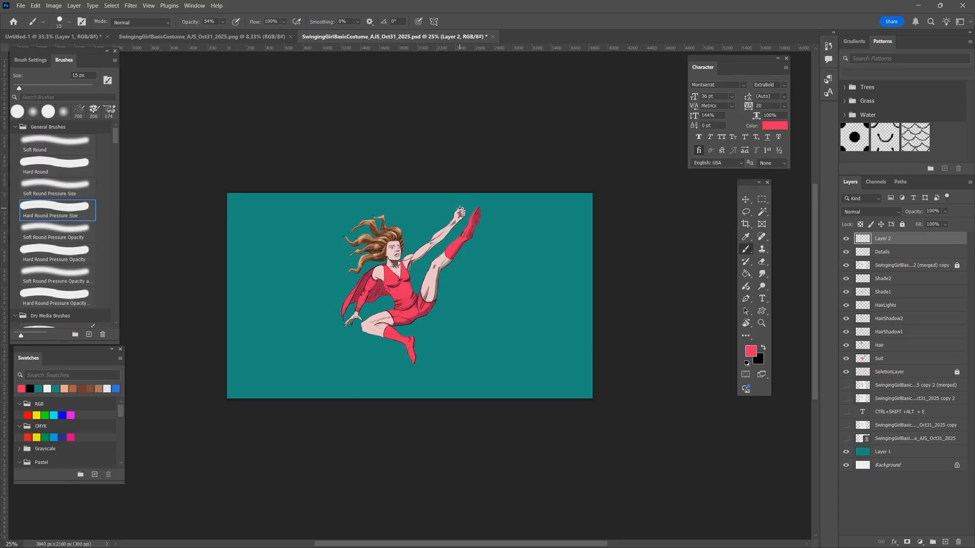
key(ctrl+plus)
key(ctrl+plus)
key(ctrl+plus)
drag(573, 223, 480, 404)
drag(223, 22, 352, 48)
key(ctrl+z)
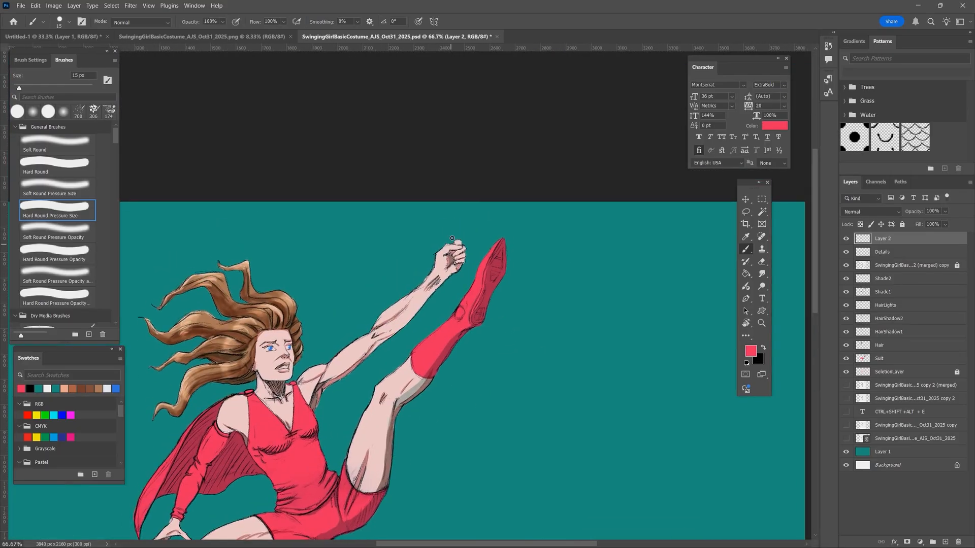
- Draw a thin curving rope from the canvas's upper edge through the raised fist, down past the waist toward the lower-left area
drag(471, 202, 451, 244)
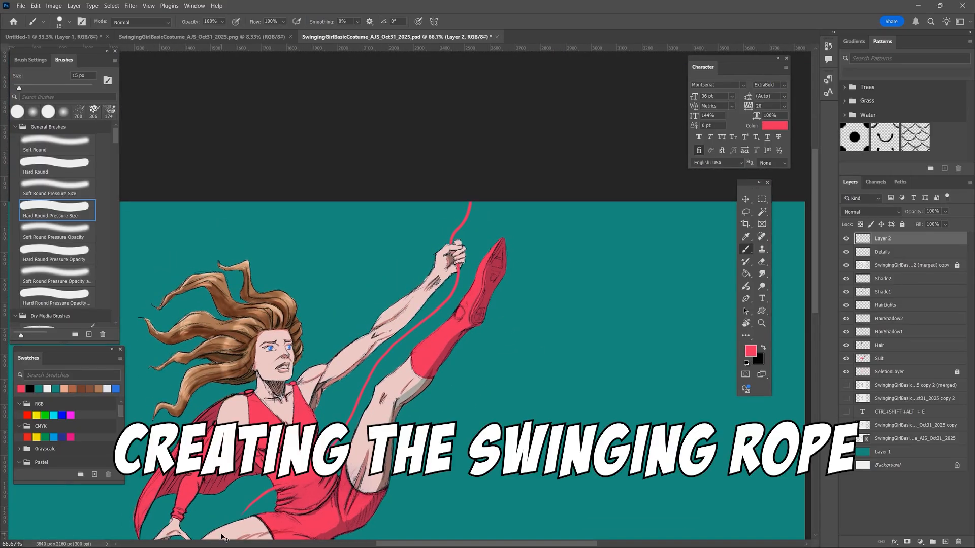
key(ctrl+minus)
key(ctrl+minus)
key(ctrl+minus)
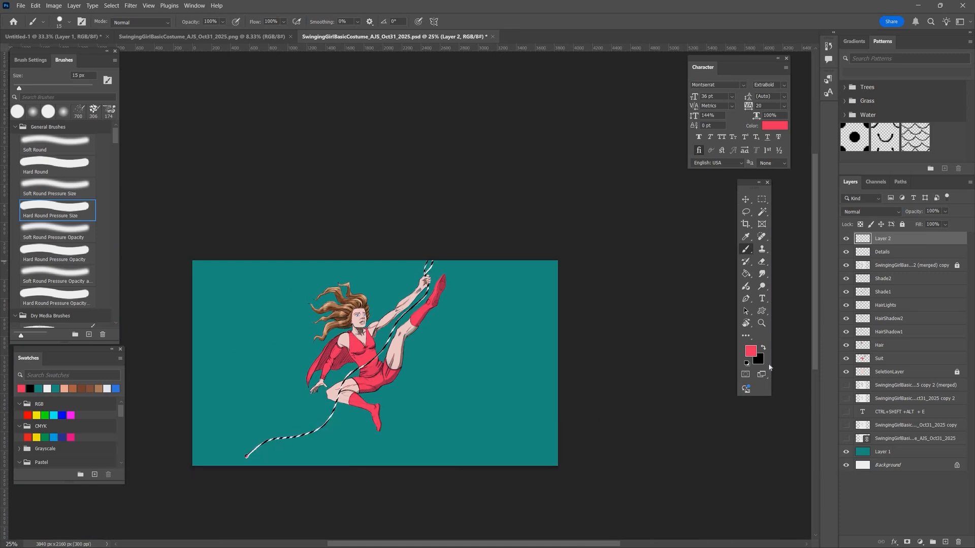
- Recolour the rope dark red #6f0e27 and clear the selection
click(751, 350)
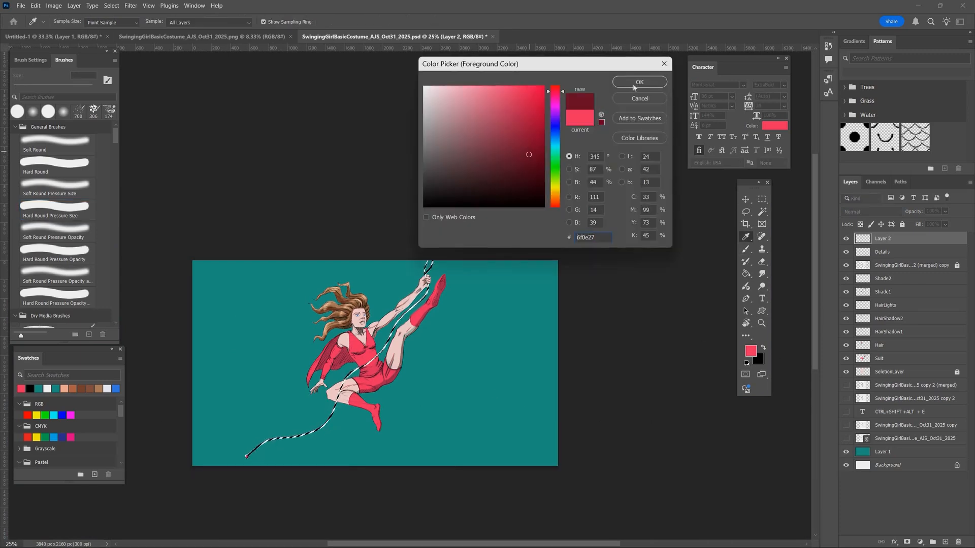
click(635, 76)
key(ctrl+d)
- Clean up the rope around the waist with a 10 px Hard Round Eraser
key(ctrl+plus)
key(ctrl+plus)
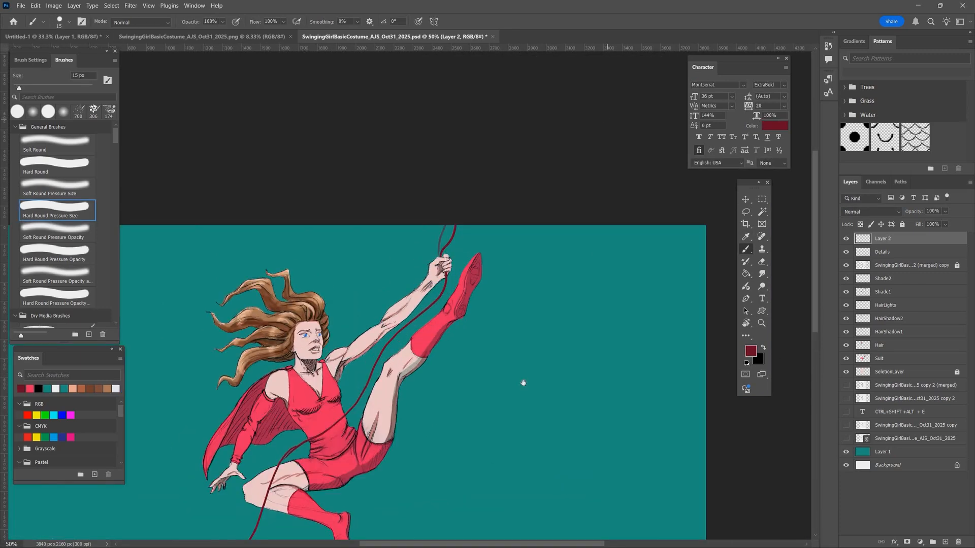
drag(524, 384, 600, 188)
key(e)
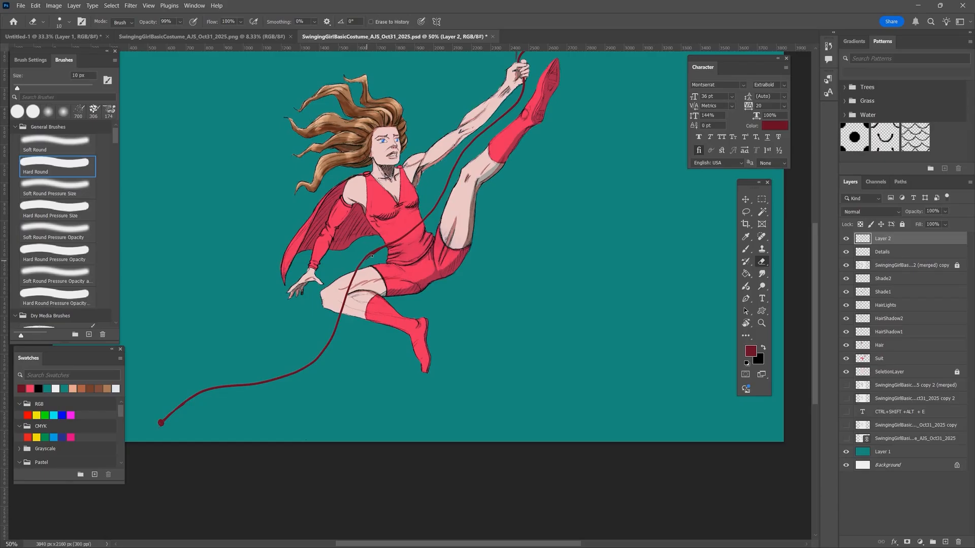
scroll(401, 273, up, 3)
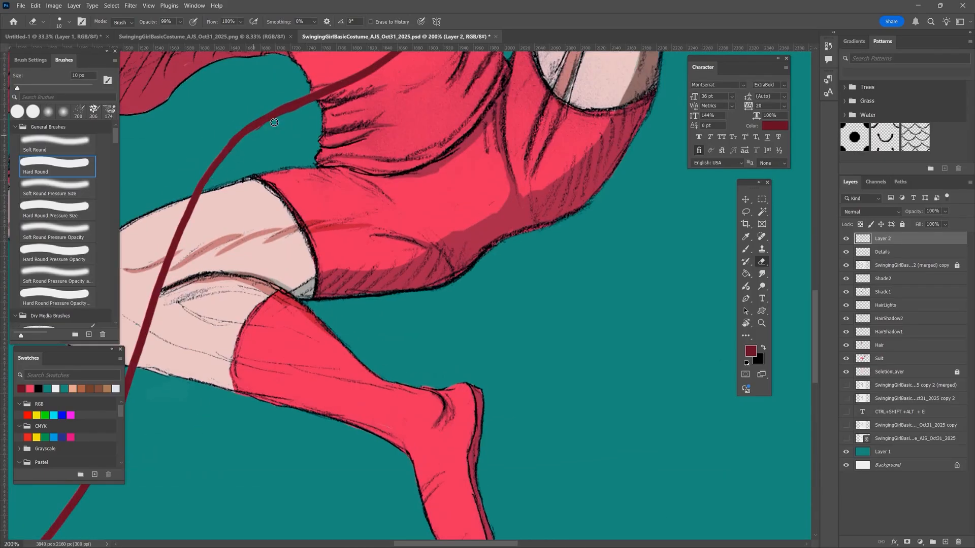
key(ctrl+0)
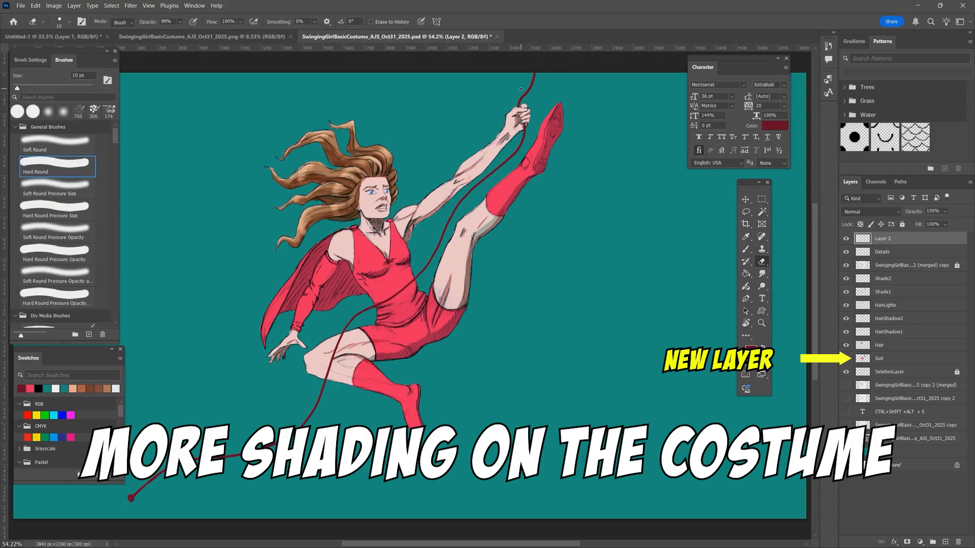
- Load the Suit layer's outline as a selection and add a layer named SuitShadow1 above Suit
click(916, 362)
ctrl+click(862, 359)
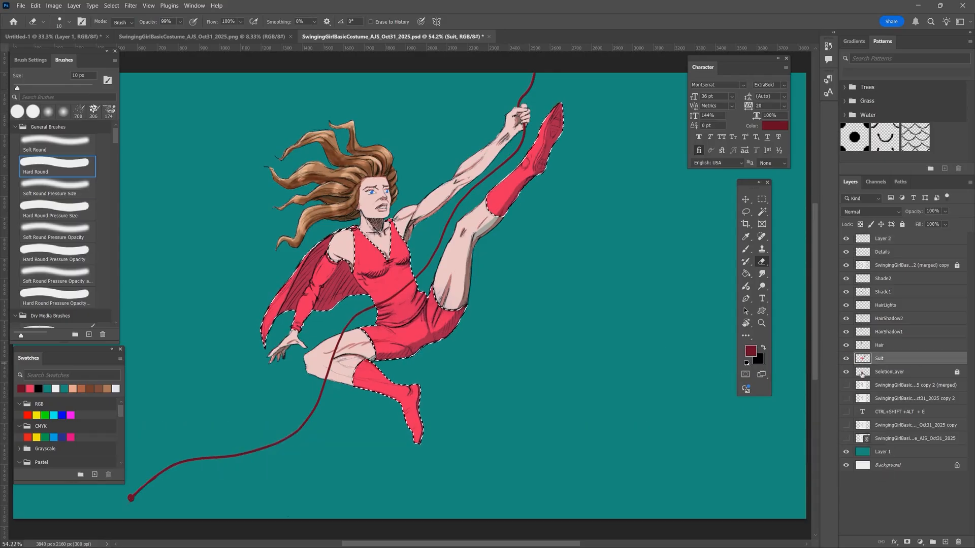
click(945, 542)
double_click(881, 358)
text(SuitShadow1)
key(Return)
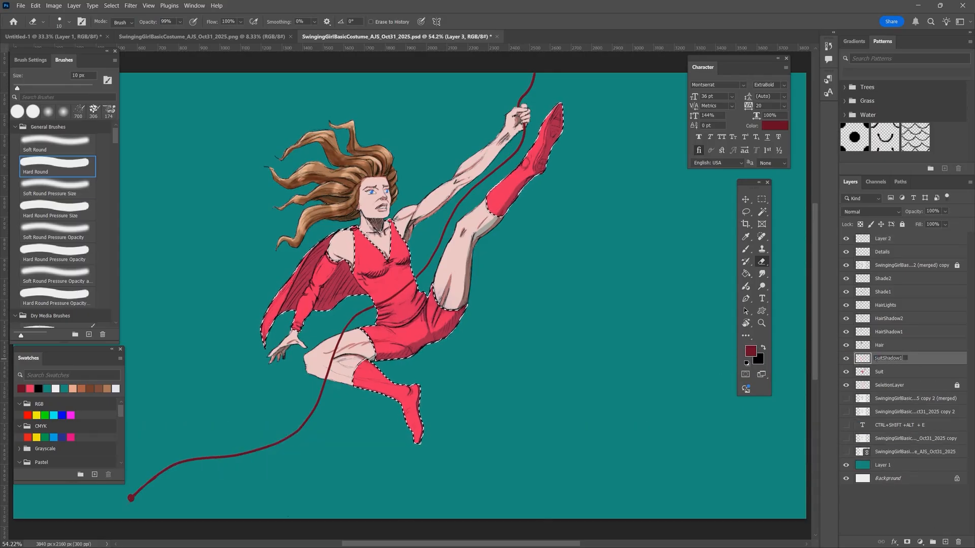
- Sample the suit's red and change the foreground colour to a muted magenta for the costume shading
key(b)
key(i)
click(513, 193)
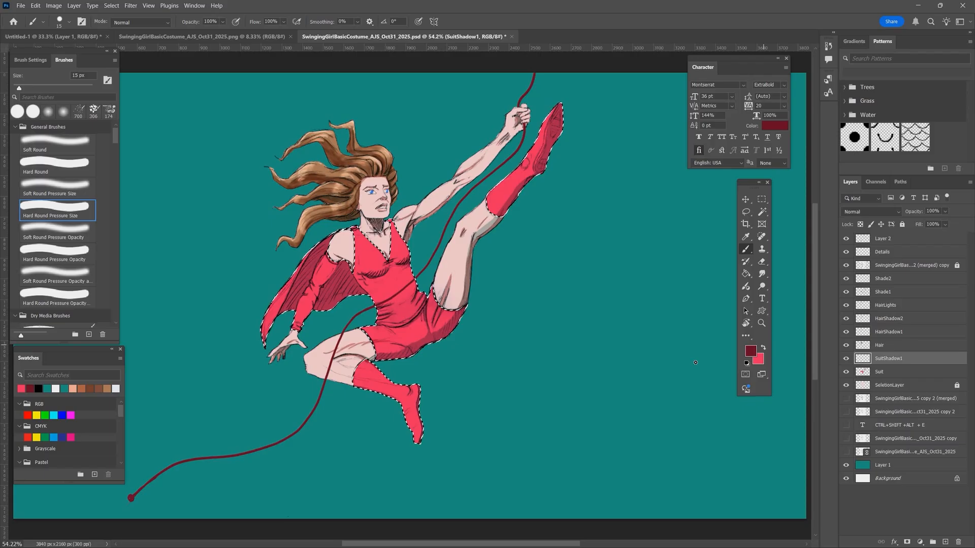
click(750, 351)
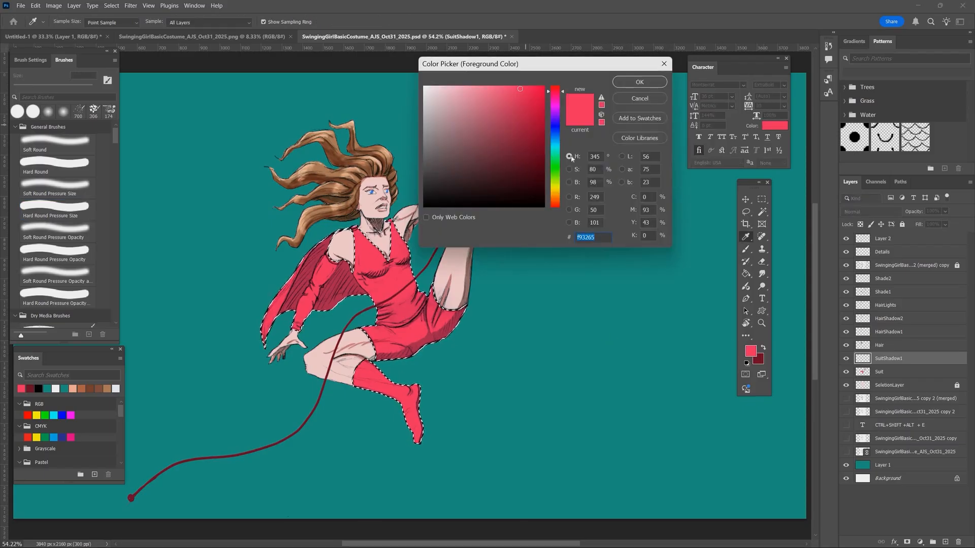
click(511, 121)
key(Return)
- Set up a 40 px Soft Round Pressure Size brush at 39% opacity and set the SuitShadow1 layer's blending to Multiply
key(b)
key(3)
key(9)
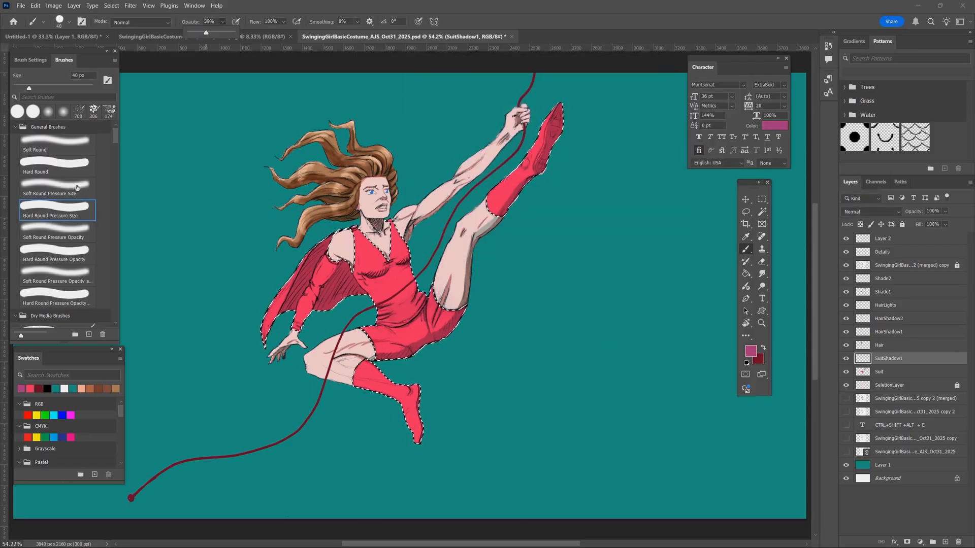
key(comma)
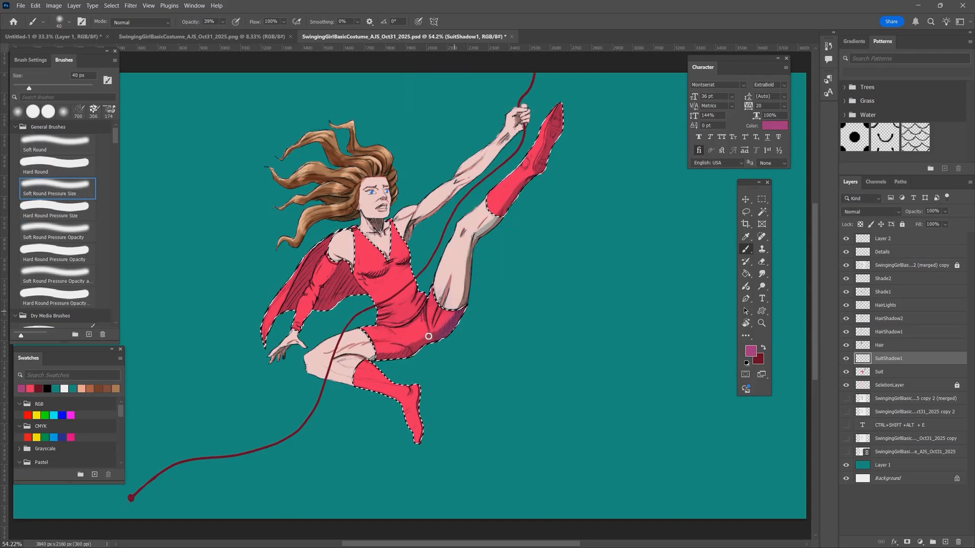
click(871, 211)
click(863, 255)
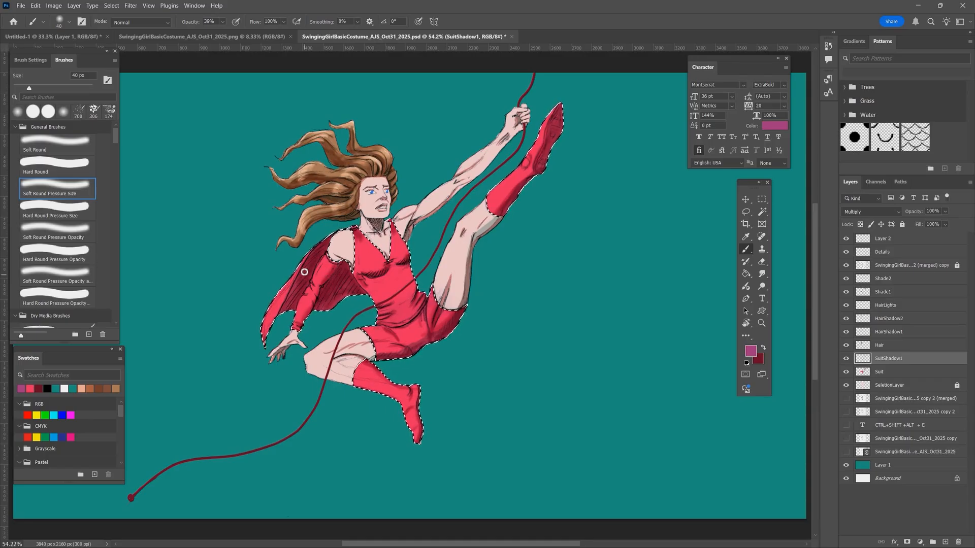
- Set the foreground colour to dark purple #6f1f54 and paint shadows on the cape and suit folds, enlarging the brush between strokes
key(ctrl+plus)
key(ctrl+plus)
key(ctrl+plus)
click(750, 350)
click(511, 154)
click(640, 81)
mouse_move(244, 239)
mouse_down()
mouse_move(289, 186)
mouse_move(220, 231)
mouse_move(245, 237)
mouse_move(222, 291)
mouse_up()
key(bracketright)
key(bracketright)
mouse_move(349, 257)
mouse_down()
mouse_move(321, 281)
mouse_move(361, 261)
mouse_move(408, 320)
mouse_move(351, 229)
mouse_move(357, 254)
mouse_move(287, 316)
mouse_move(342, 314)
mouse_up()
drag(568, 239, 589, 219)
- Shade the lower edge of the shorts with the brush enlarged to 70 px
key(ctrl+minus)
key(bracketright)
key(bracketright)
key(bracketright)
key(bracketright)
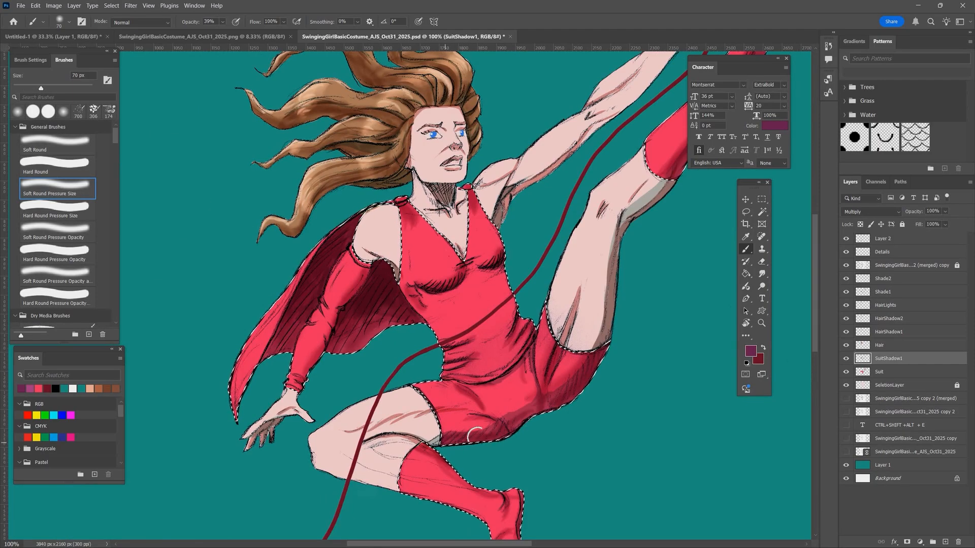
mouse_move(498, 434)
mouse_down()
mouse_move(597, 363)
mouse_move(458, 381)
mouse_move(492, 269)
mouse_move(468, 329)
mouse_move(481, 414)
mouse_up()
key(ctrl+0)
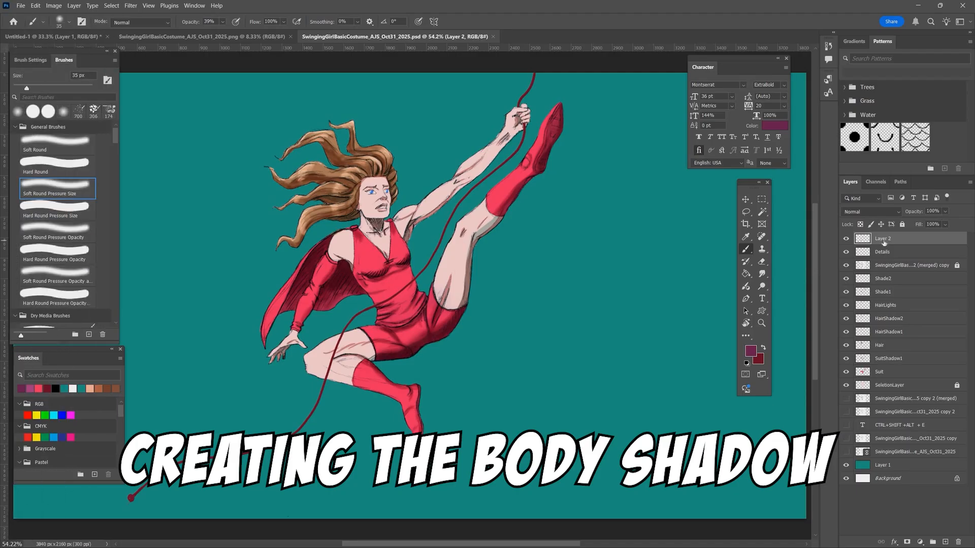
- Stamp all visible layers into a new top layer, remove its teal background and hide Layer 1
key(ctrl+shift+alt+e)
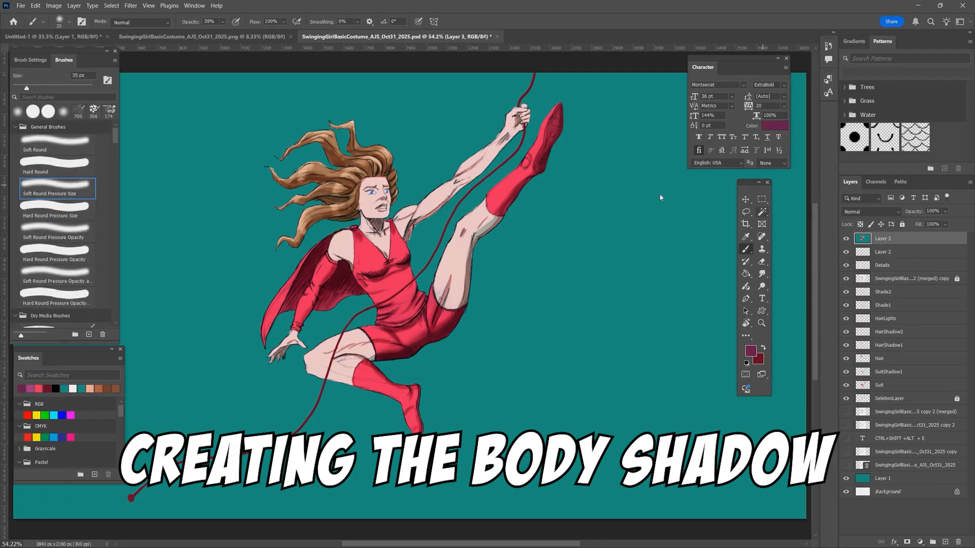
key(w)
click(636, 198)
click(846, 478)
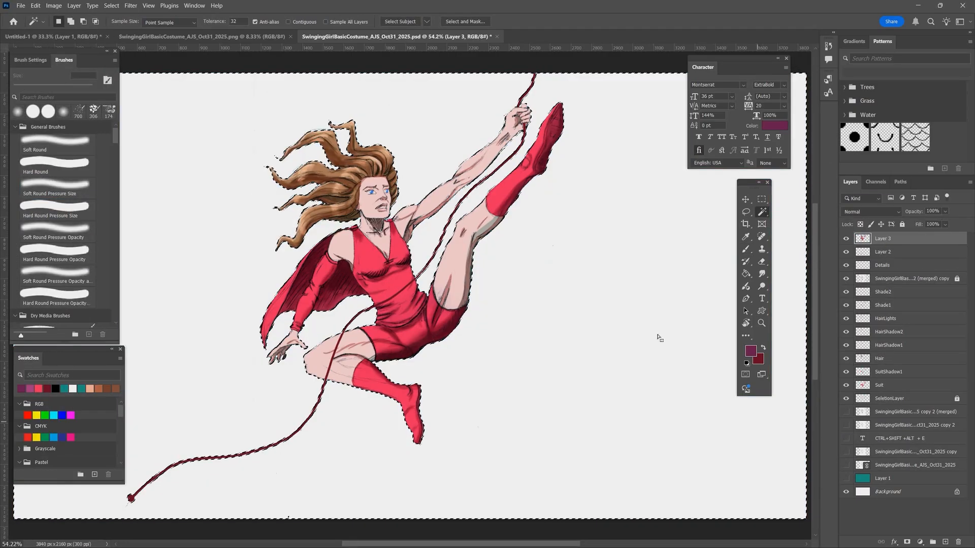
- Try to fill the selected background with the dark purple #6f1f54
click(751, 350)
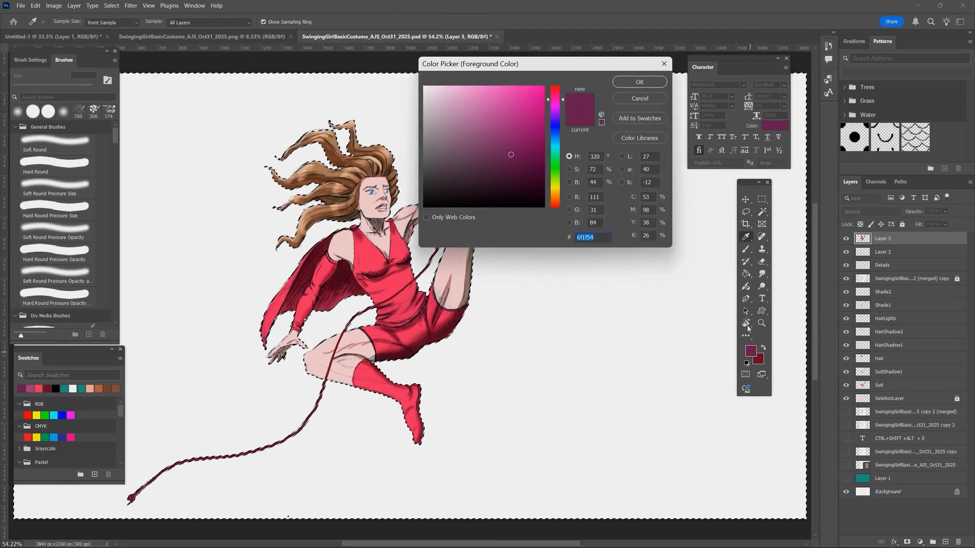
key(Return)
key(alt+BackSpace)
key(ctrl+z)
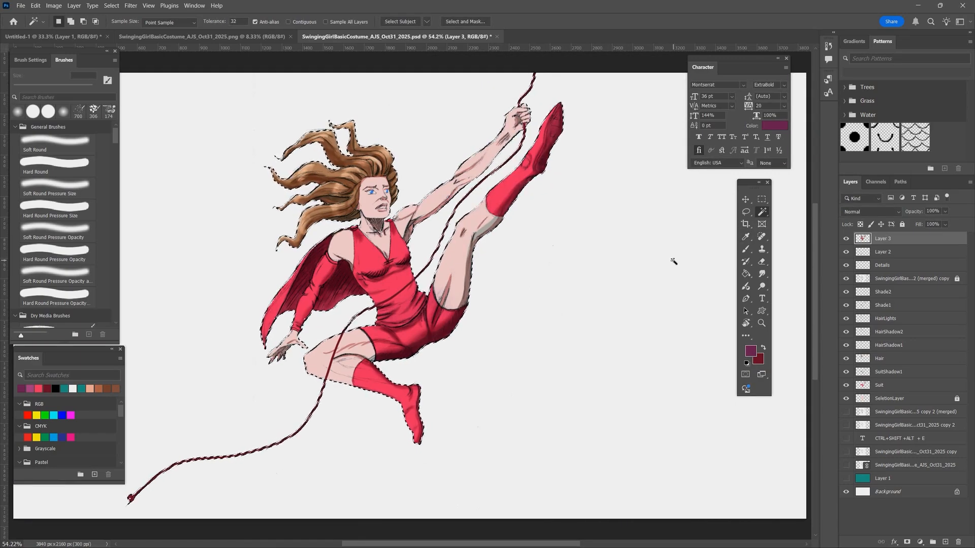
- Invert the selection, fill the figure's silhouette on Layer 3 with dark purple, and place that layer directly above the redisplayed Layer 1
key(ctrl+shift+i)
key(alt+BackSpace)
drag(884, 238, 894, 471)
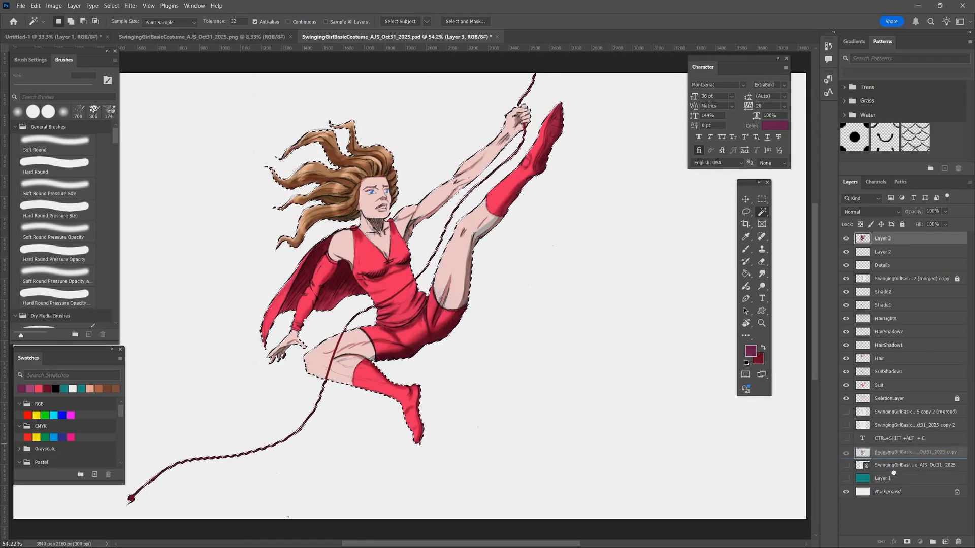
key(ctrl+z)
drag(901, 239, 896, 472)
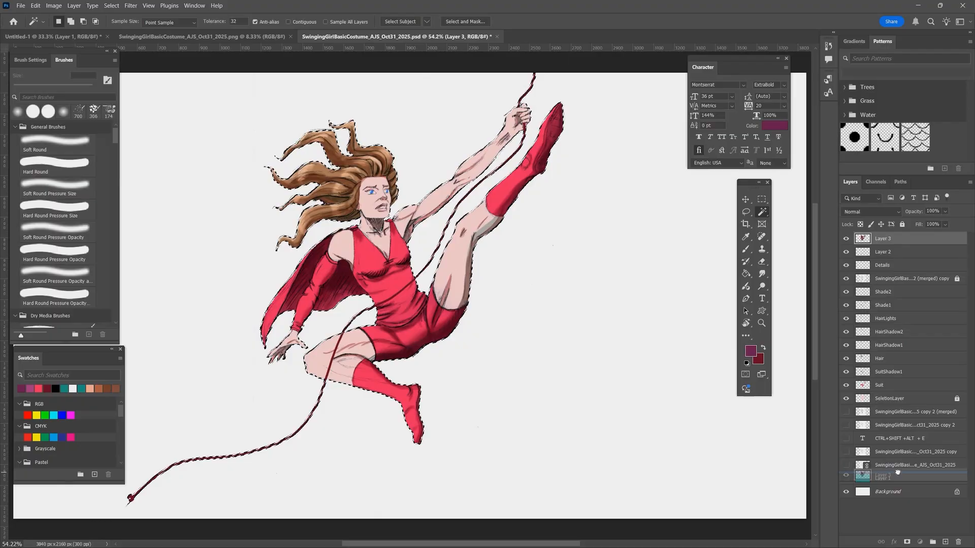
click(847, 479)
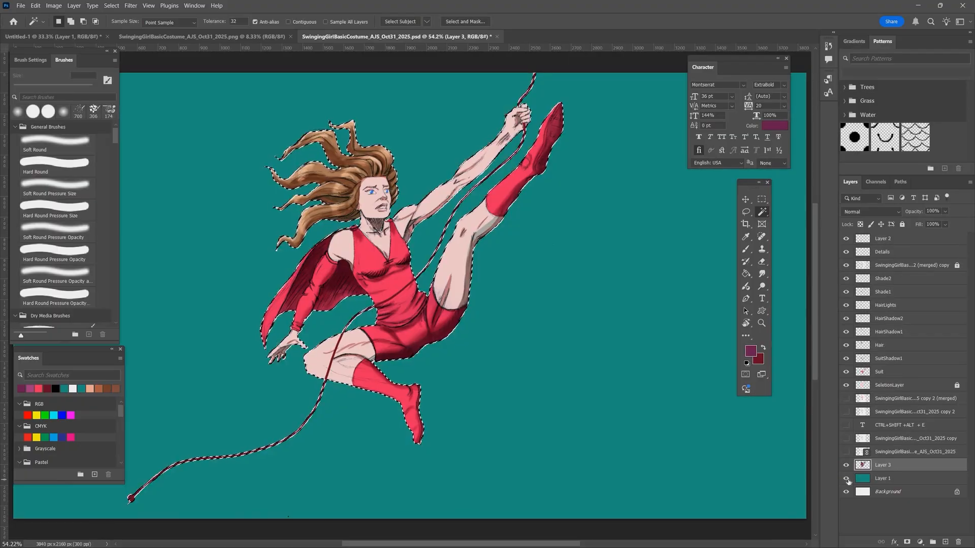
- Clear the selection and nudge the purple silhouette to the left behind the figure in large increments
click(746, 199)
key(ctrl+d)
key(shift+Left)
key(shift+Left)
key(shift+Left)
key(shift+Left)
key(shift+Left)
key(shift+Left)
key(shift+Left)
key(shift+Left)
key(shift+Left)
key(shift+Left)
key(shift+Left)
key(shift+Left)
key(shift+Left)
key(shift+Left)
key(shift+Left)
key(shift+Left)
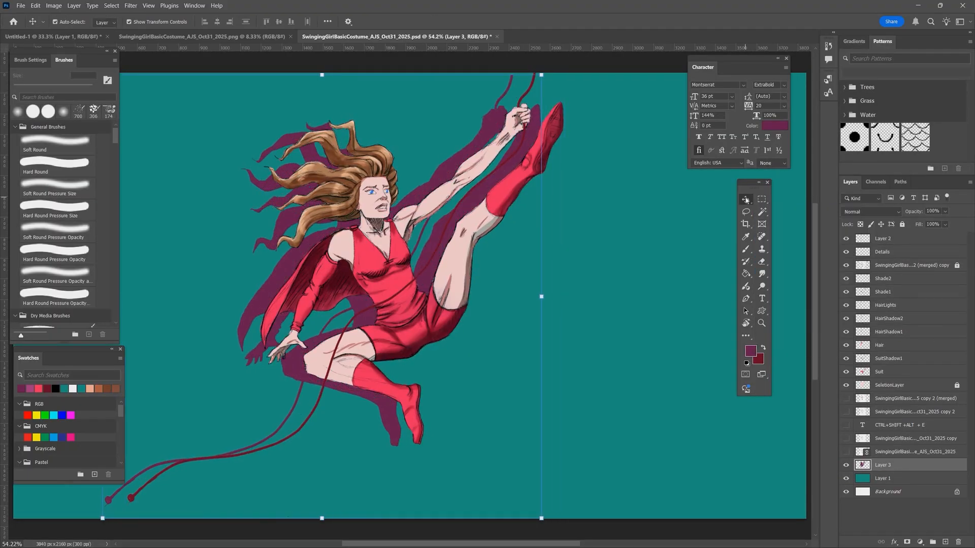
key(shift+Left)
key(shift+Left)
key(shift+Left)
key(shift+Left)
key(shift+Left)
key(shift+Left)
- Scale the silhouette proportionally to about 117.58% and move it further left so it reads as a cast shadow
key(ctrl+minus)
key(ctrl+minus)
key(ctrl+minus)
key(ctrl+minus)
key(ctrl+t)
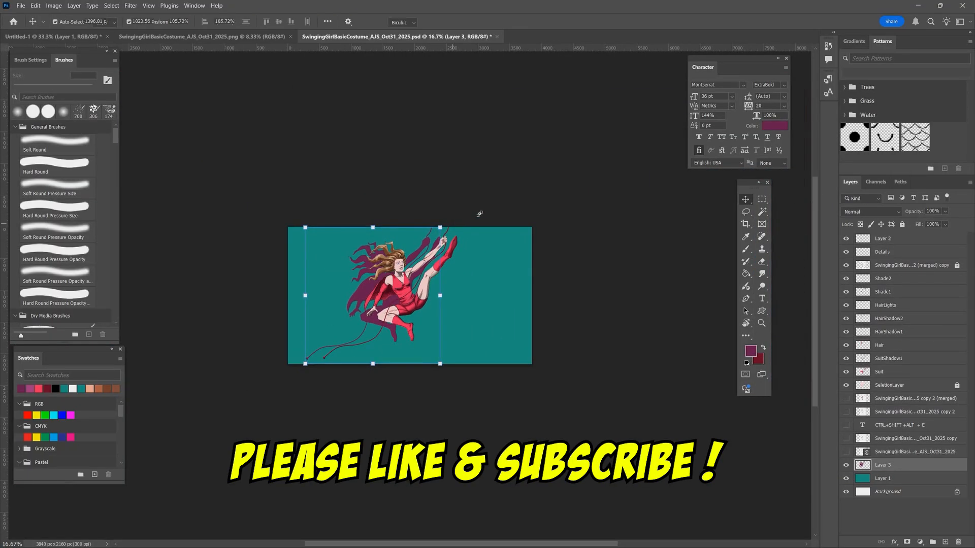
drag(441, 227, 464, 204)
drag(367, 281, 315, 301)
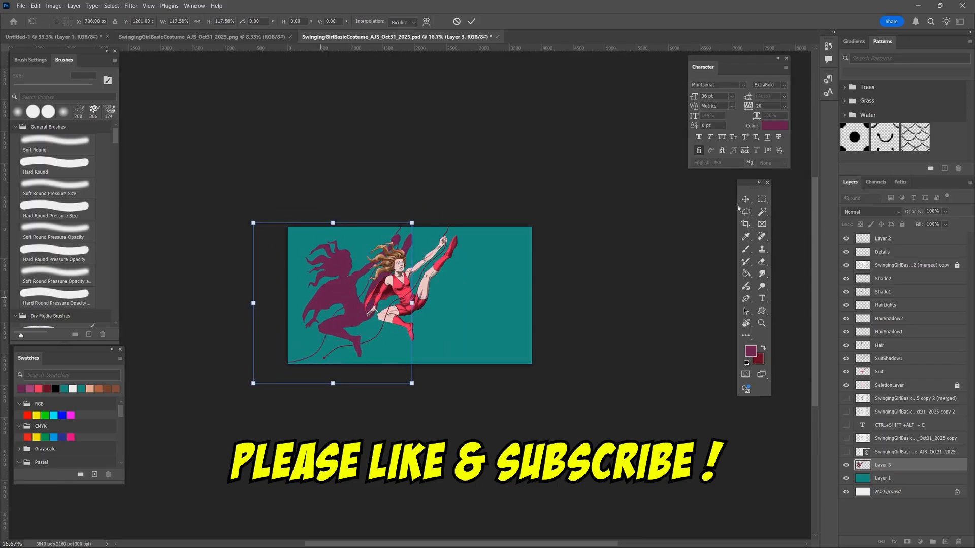
- Set the shadow layer's opacity to 39%, commit the transform and save the document
click(945, 212)
click(929, 224)
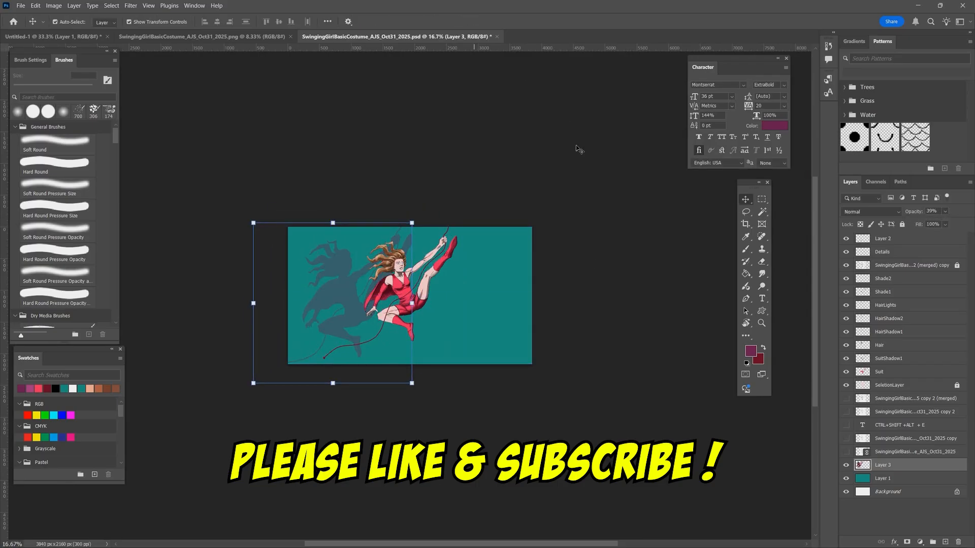
key(Return)
click(21, 5)
click(243, 179)
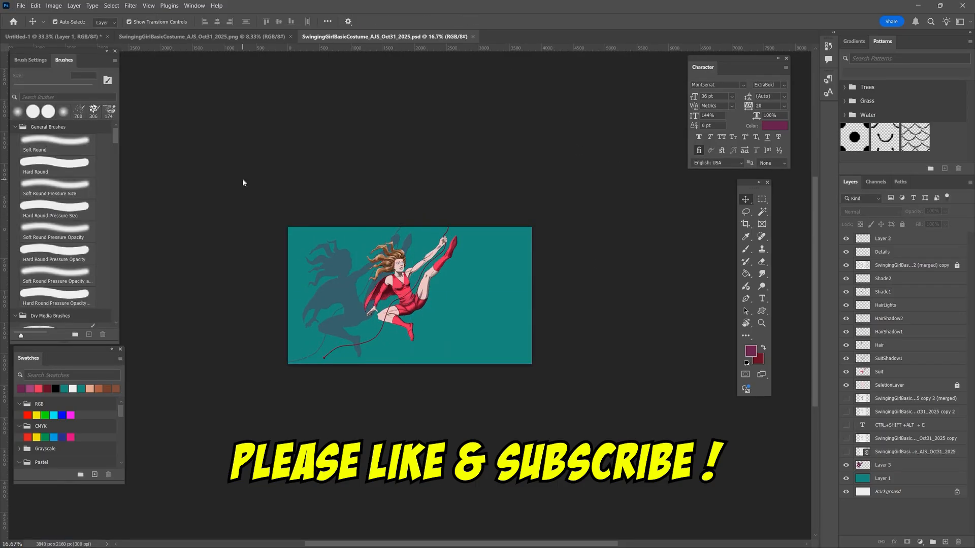
- Hide the shadow on Layer 3 and the top Layer 2, then export the image as a PNG
click(846, 466)
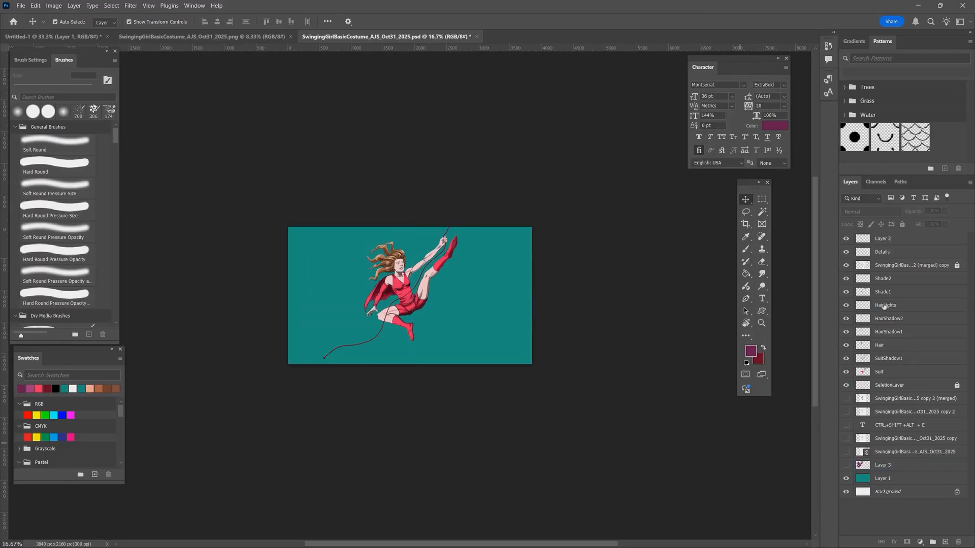
click(846, 238)
click(20, 6)
mouse_move(81, 197)
click(172, 201)
- Export two further PNG versions, one with Layer 2 shown and one with the Layer 3 shadow shown too
click(846, 238)
click(20, 6)
click(172, 197)
click(846, 465)
click(695, 426)
click(20, 6)
click(172, 197)
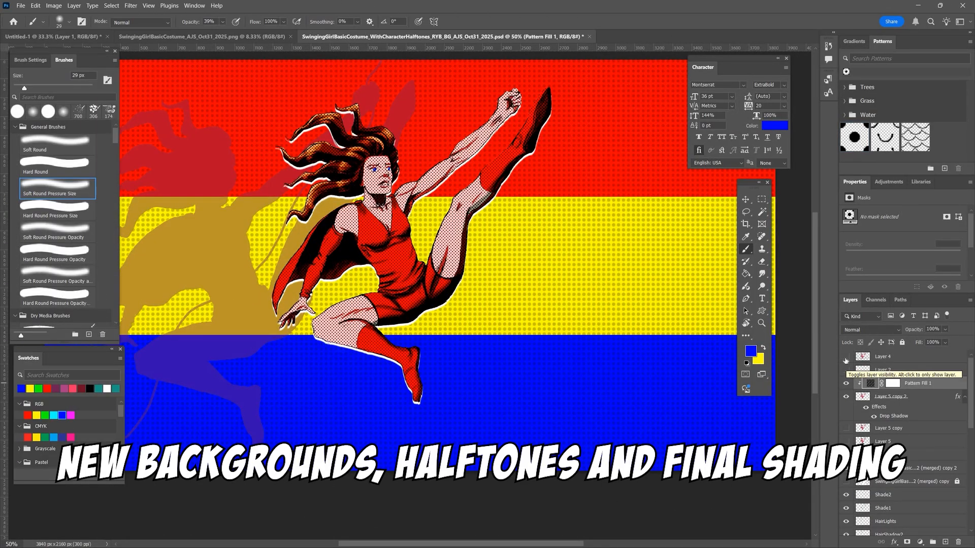
- Set the scale of the halftone Pattern Fill 1 over the figure to 1%
double_click(870, 384)
click(631, 320)
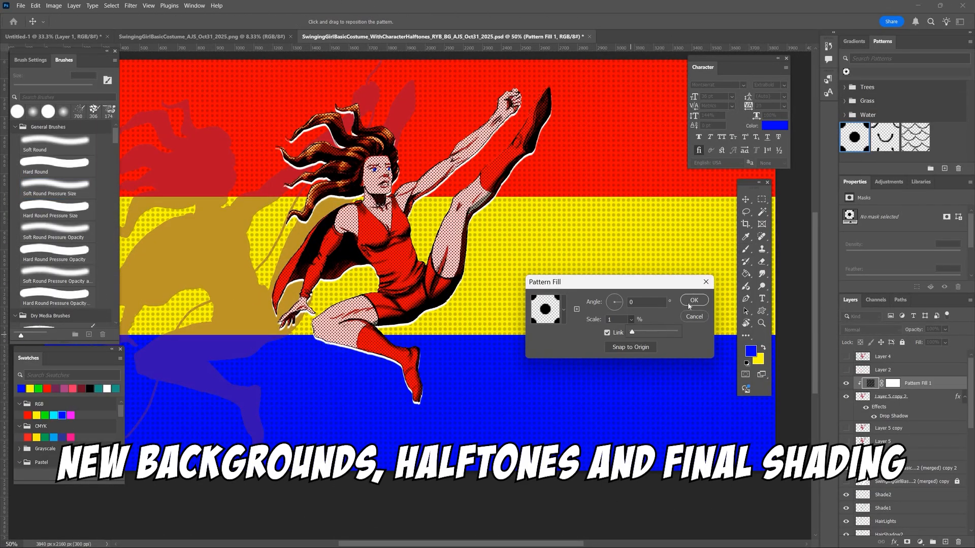
click(621, 300)
click(694, 300)
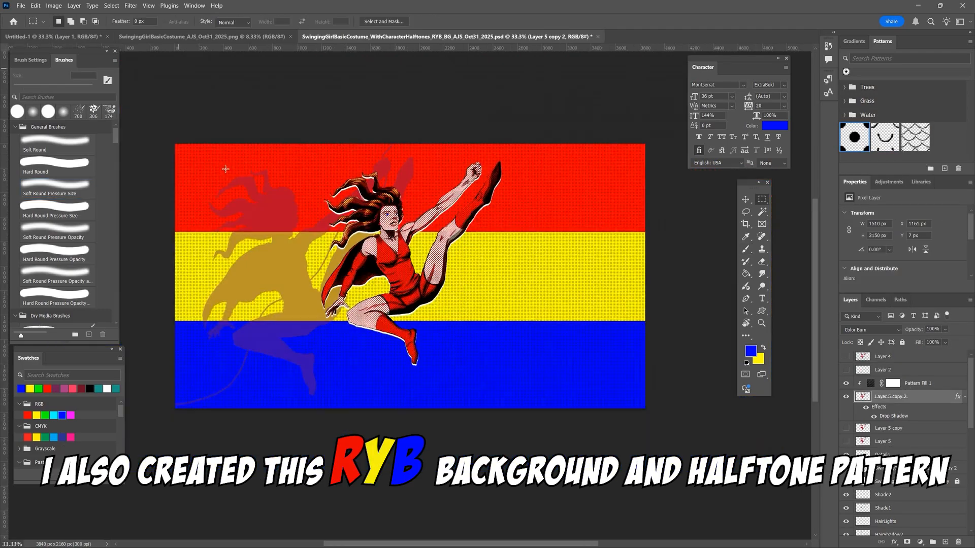
- Clear the selection and reapply the settings of the halftone Pattern Fill 1 layer
alt+click(854, 403)
key(ctrl+d)
key(ctrl+plus)
key(ctrl+plus)
key(ctrl+plus)
double_click(871, 385)
click(692, 300)
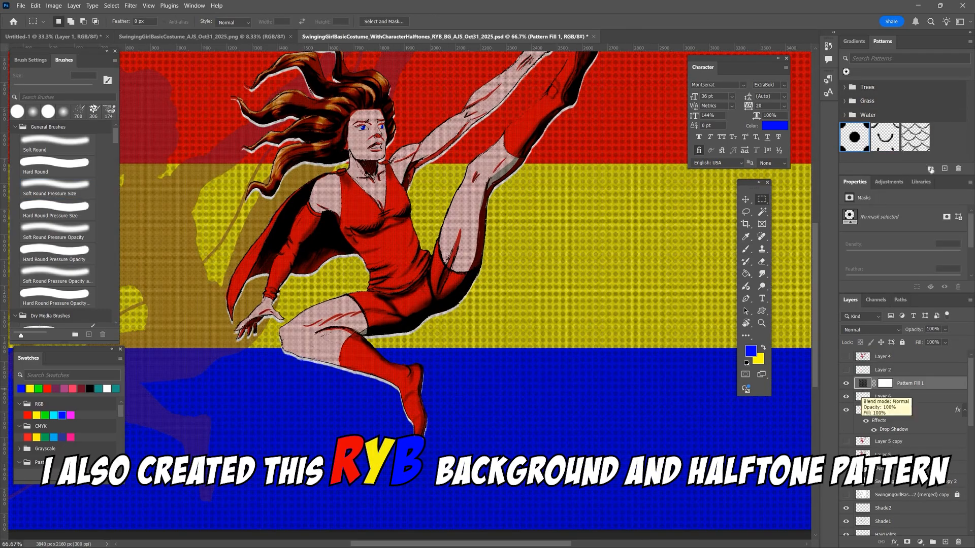
- Fill Layer 6, beneath the halftone pattern fill, with white
alt+click(866, 391)
alt+click(866, 391)
click(864, 397)
key(b)
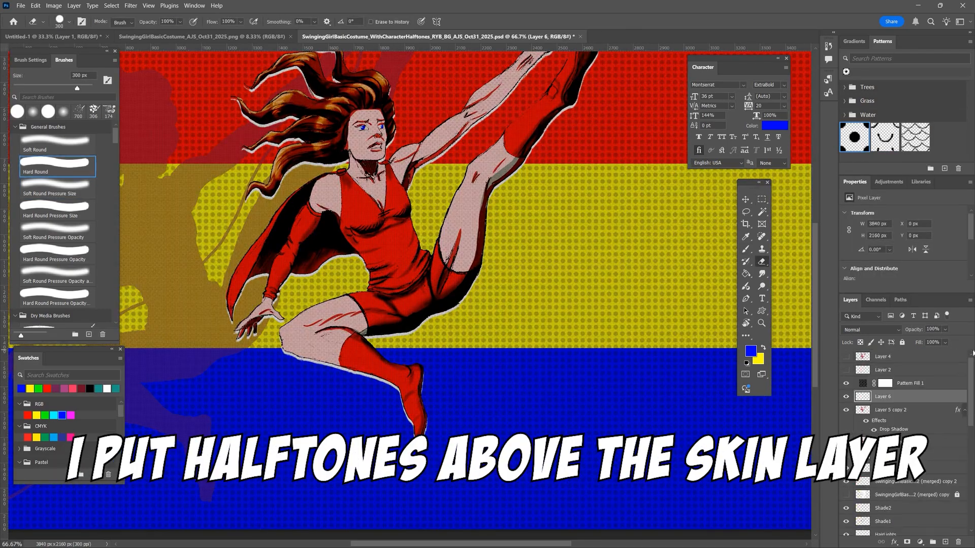
key(d)
key(x)
key(g)
key(alt+BackSpace)
- Clip Layer 6 and Pattern Fill 1 to the figure on Layer 5 copy 2 and accept the pattern settings
alt+click(864, 390)
alt+click(864, 403)
double_click(870, 384)
click(694, 300)
- Erase the halftone dots from the lit part of the raised thigh with a 30 px Hard Round Pressure Size Eraser
key(e)
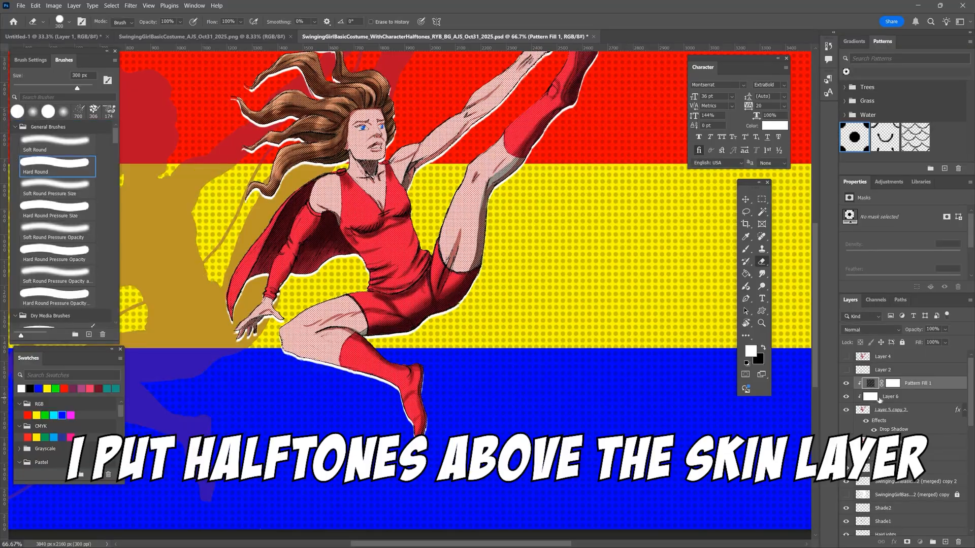
click(870, 397)
click(864, 409)
click(476, 220)
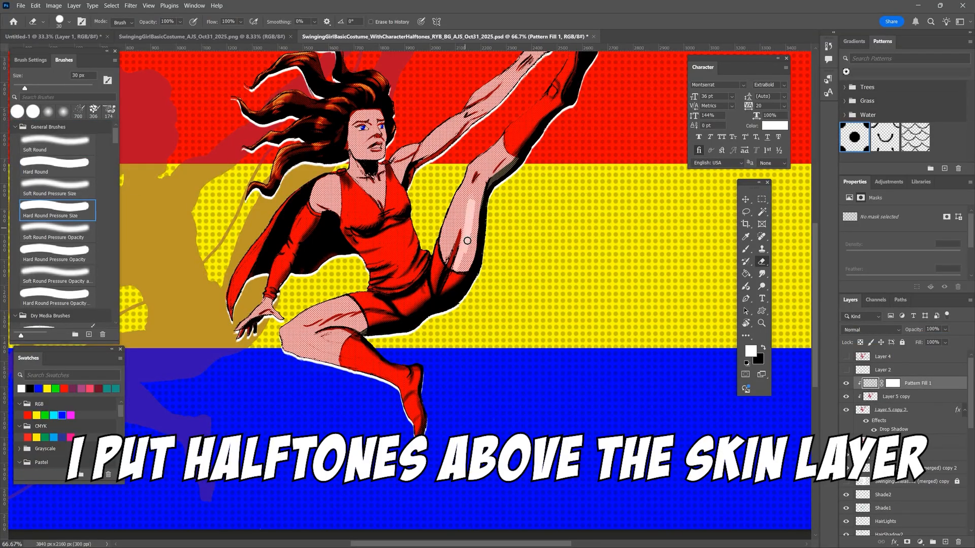
drag(477, 161, 450, 253)
- Erase the halftones from the lit areas of the bent thigh and raised knee with a 20 px Eraser
key(ctrl+minus)
key(ctrl+plus)
key(ctrl+plus)
mouse_move(329, 305)
mouse_down()
mouse_move(259, 329)
mouse_move(323, 306)
mouse_up()
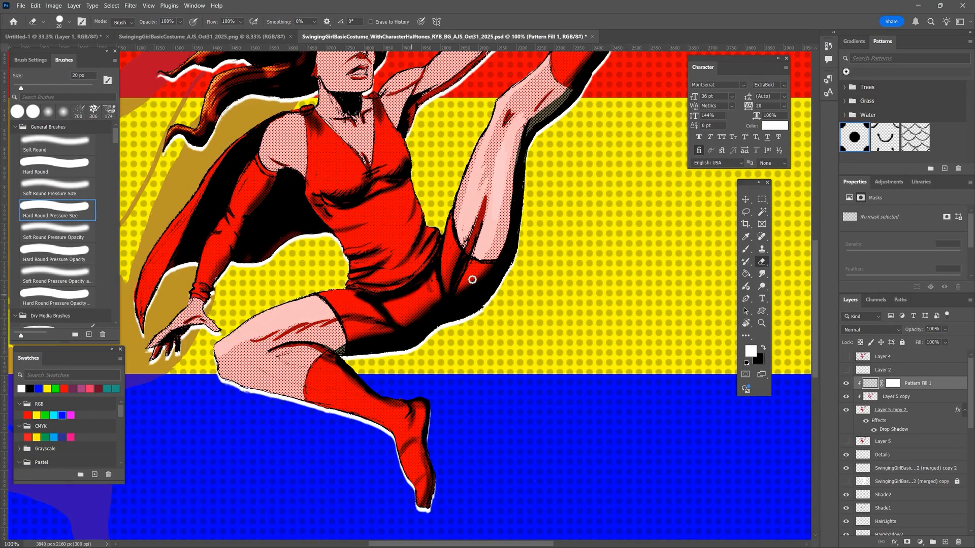
drag(510, 100, 548, 66)
- Erase the halftones where light falls on the raised arm, the face and the upper hair strands
drag(549, 69, 449, 390)
drag(518, 208, 489, 232)
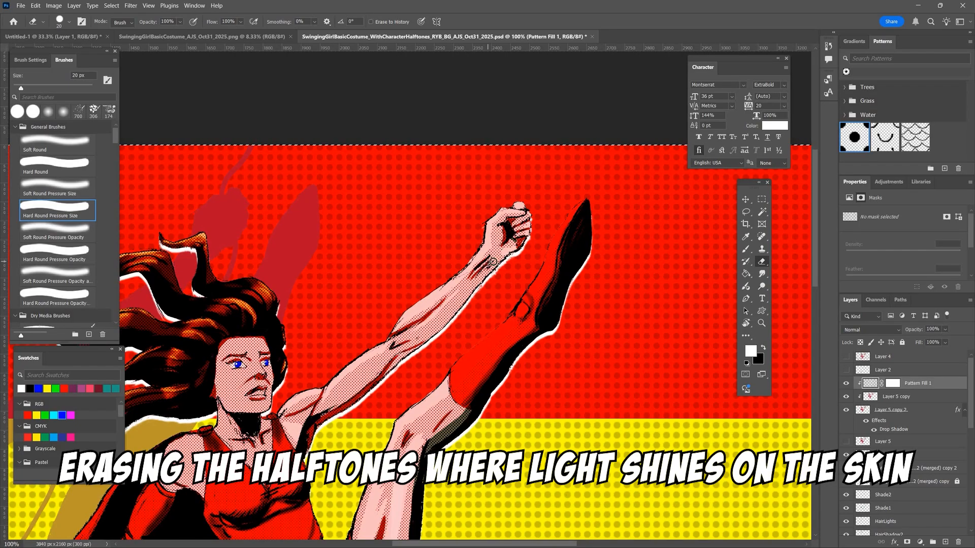
drag(243, 368, 452, 232)
key(ctrl+plus)
drag(504, 305, 557, 290)
drag(398, 165, 366, 351)
drag(241, 150, 361, 114)
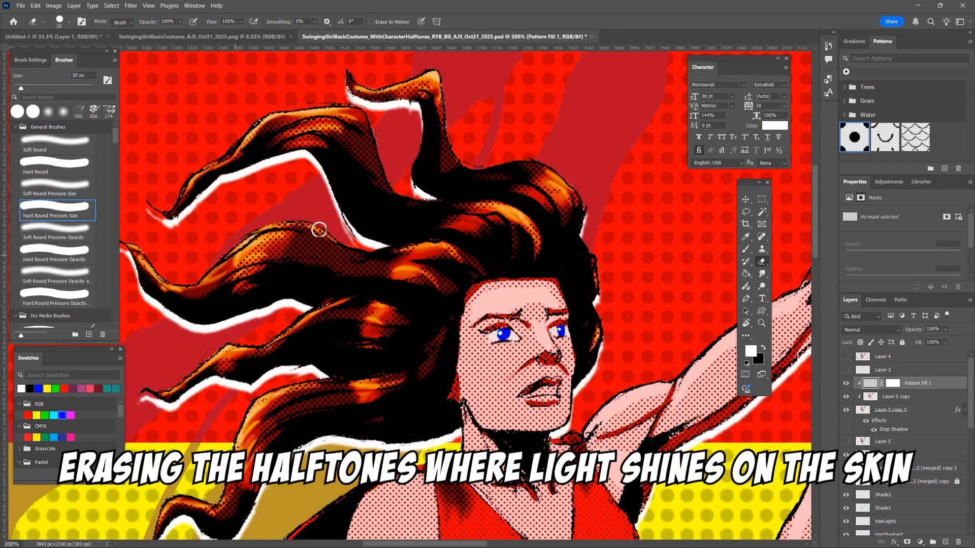
- Reduce the Eraser to 7 px and remove halftone dots from the fine hair highlights
key(ctrl+minus)
key(ctrl+minus)
key(ctrl+plus)
key(ctrl+plus)
key(bracketleft)
key(bracketleft)
key(bracketleft)
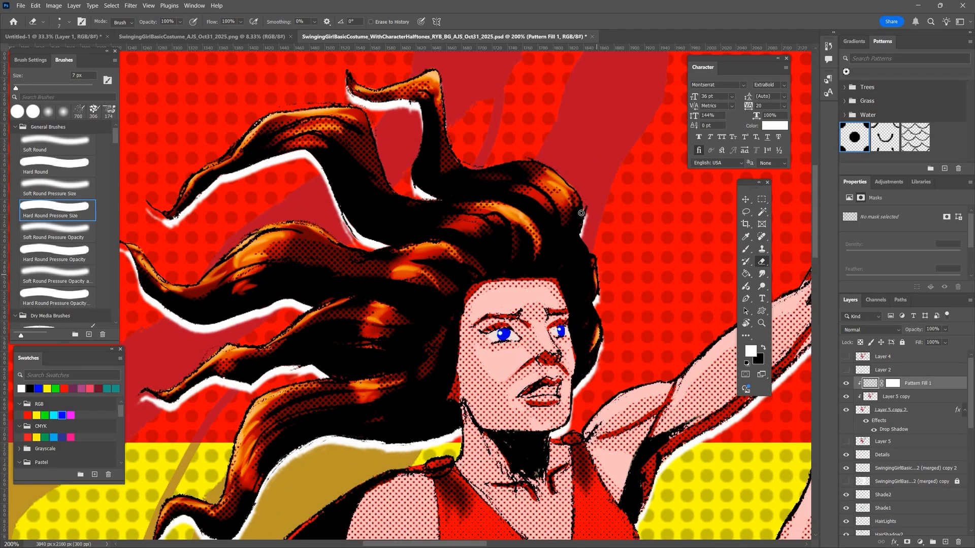
drag(397, 89, 427, 83)
drag(528, 408, 510, 188)
- Enlarge the Hard Round Pressure Size Eraser in stages to beyond 15 px for the larger body areas
key(ctrl+minus)
key(bracketright)
key(bracketright)
key(bracketright)
key(bracketright)
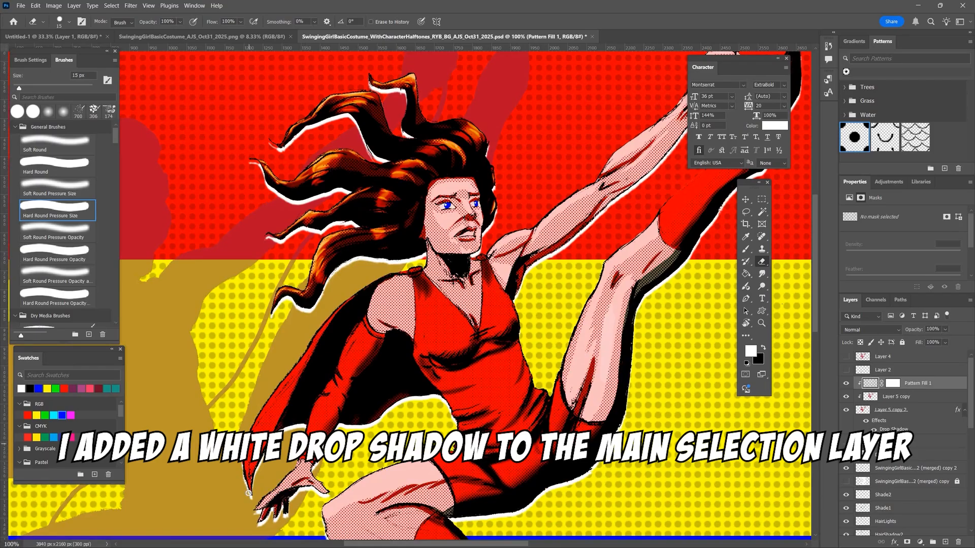
key(bracketright)
key(bracketright)
key(bracketright)
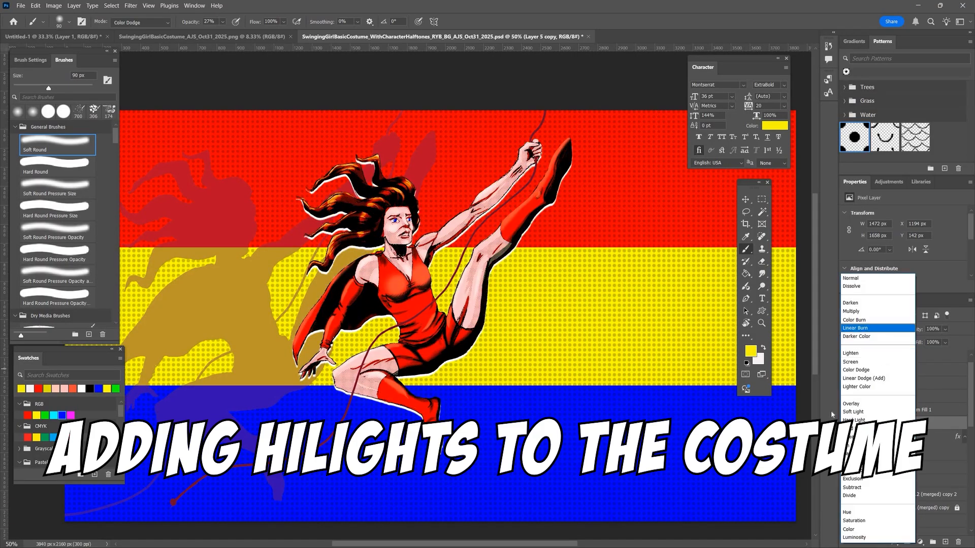
- Set Layer 5 copy's blend mode to Overlay and export PNG versions, adding "_AndSpecs" to the name of the one with specs
click(851, 403)
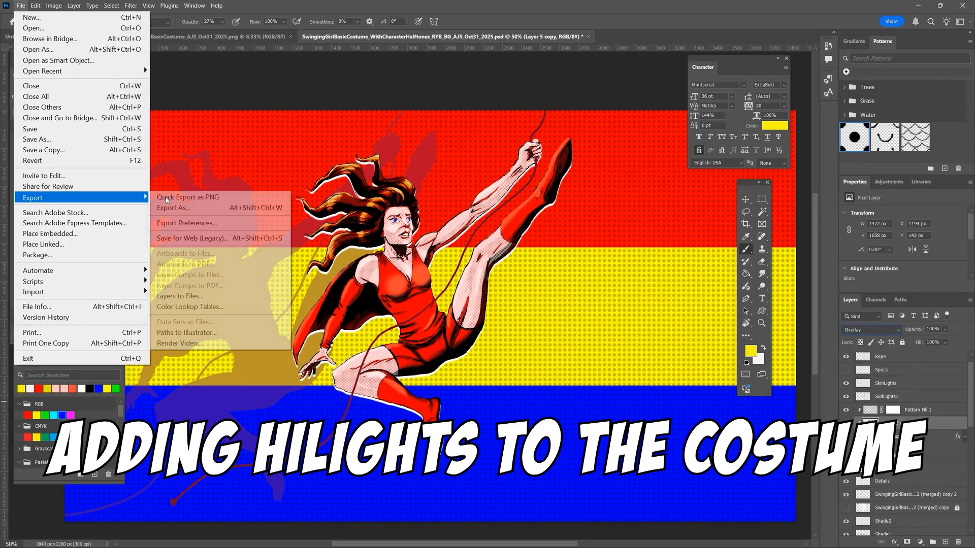
click(284, 196)
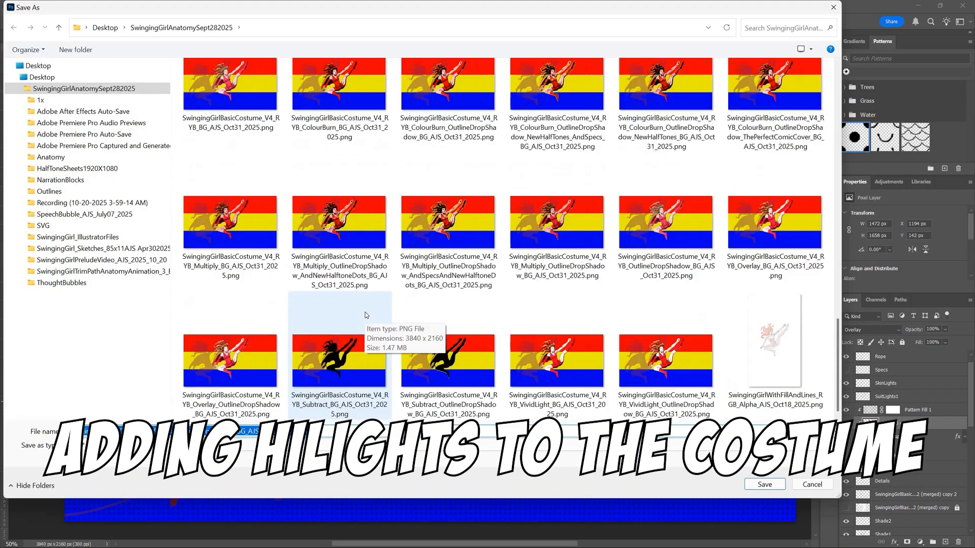
click(278, 417)
click(263, 431)
text(_And)
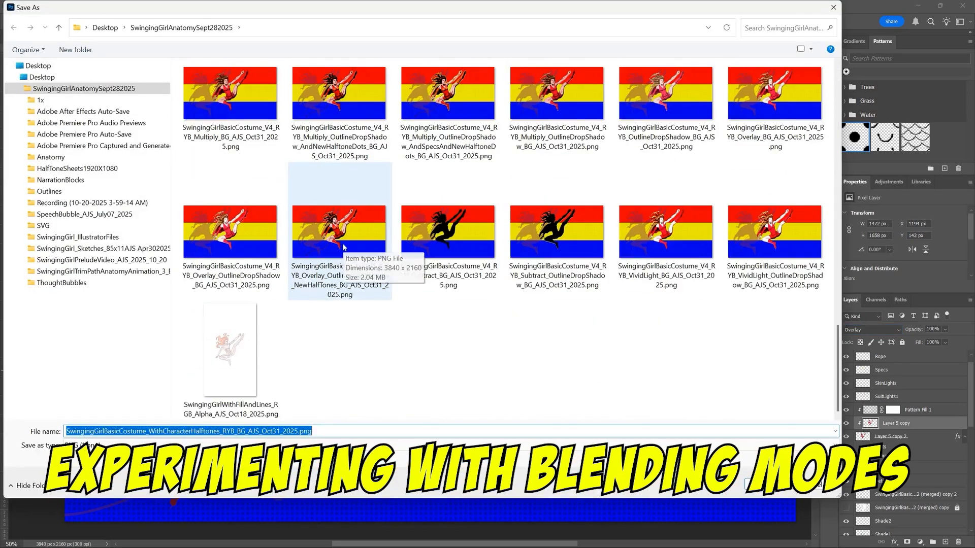
text(_AndS)
text(pecs)
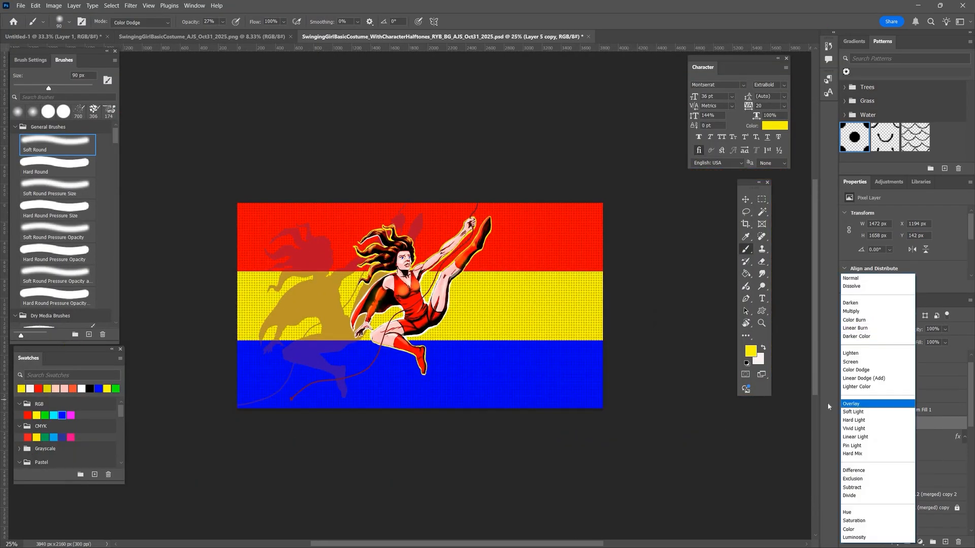
- Set Layer 5 copy's blend mode to Vivid Light and export it as a PNG, extending an existing file name with "_NewHal"
click(854, 428)
click(20, 5)
mouse_move(32, 196)
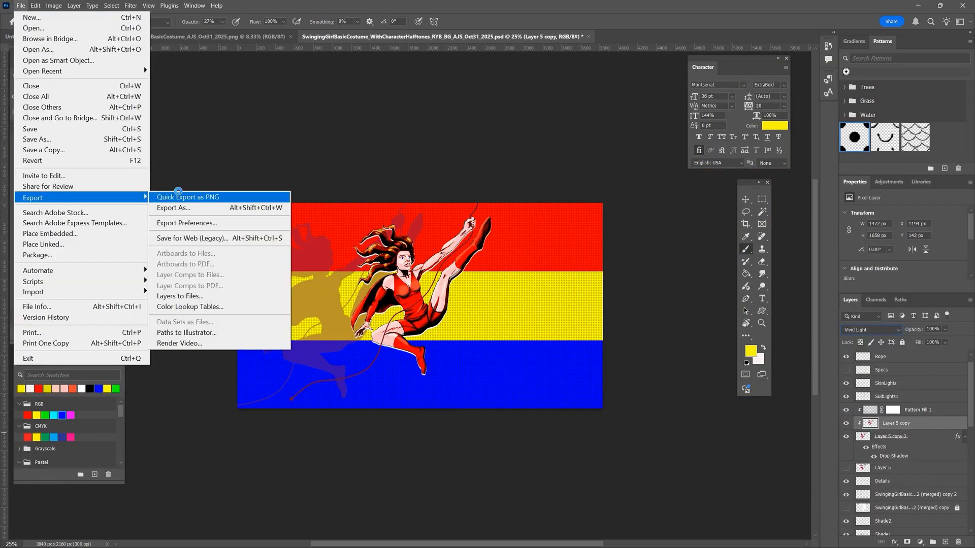
click(208, 196)
scroll(386, 305, down, 15)
click(230, 362)
click(268, 432)
text(_NewHal)
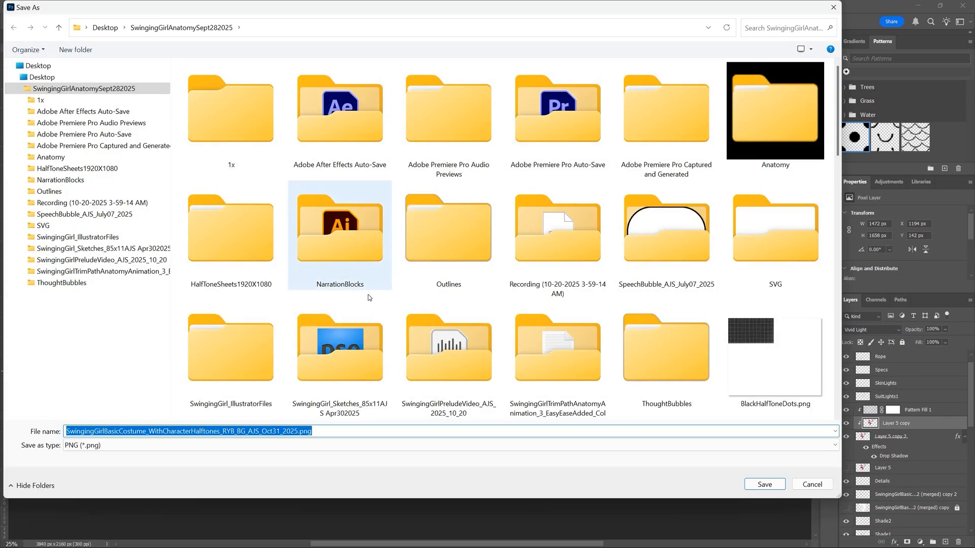